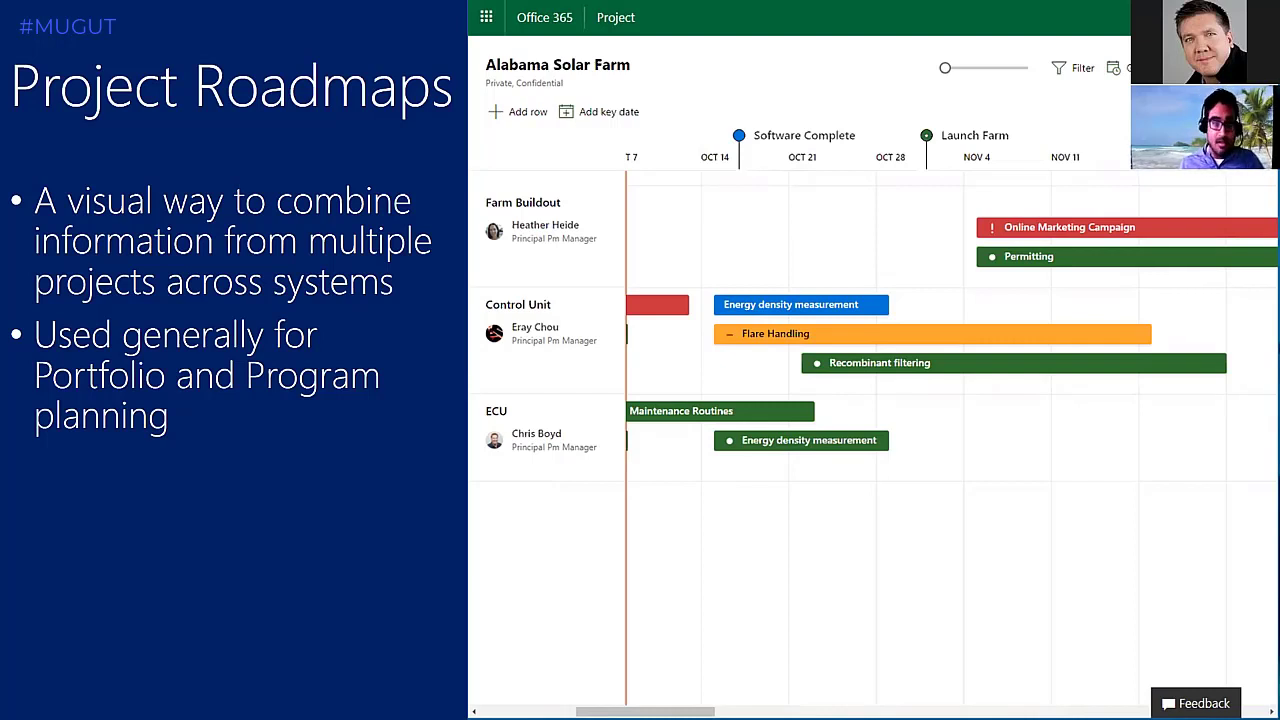
# Advance to the Demo slide, end the slide show, and switch to the Project window in Google Chrome
pyautogui.press('Right')
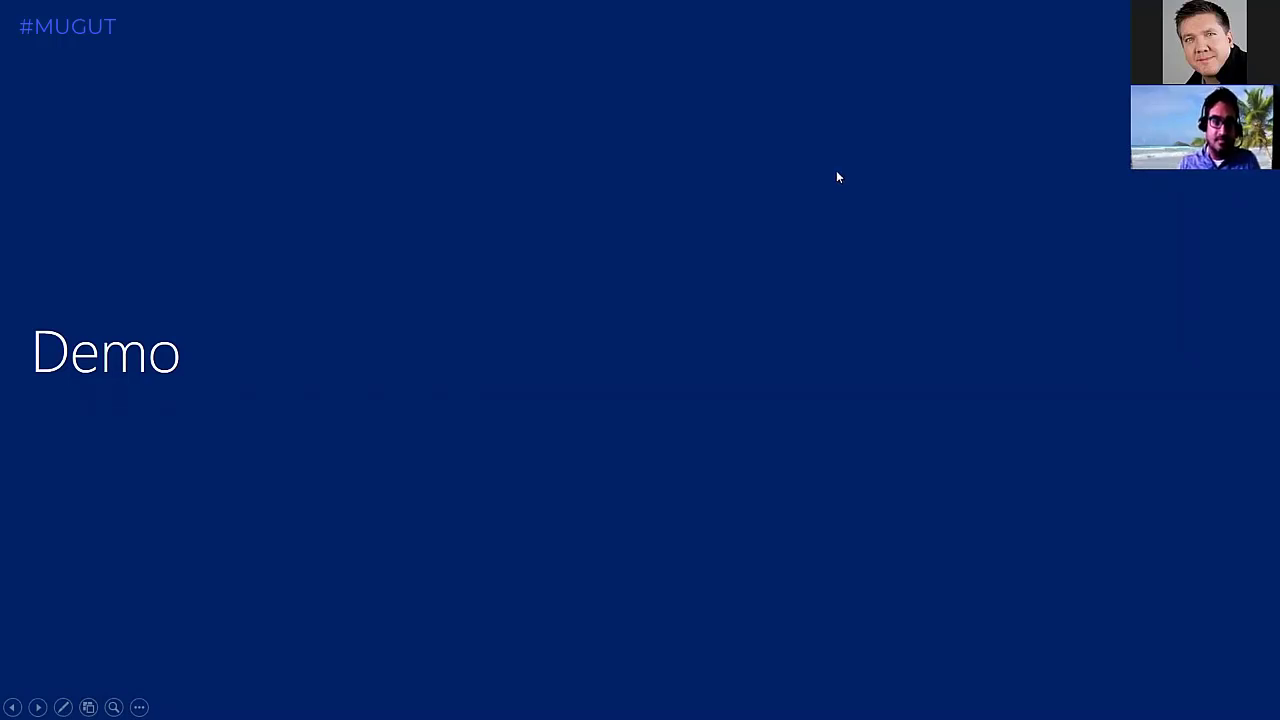
pyautogui.press('Escape')
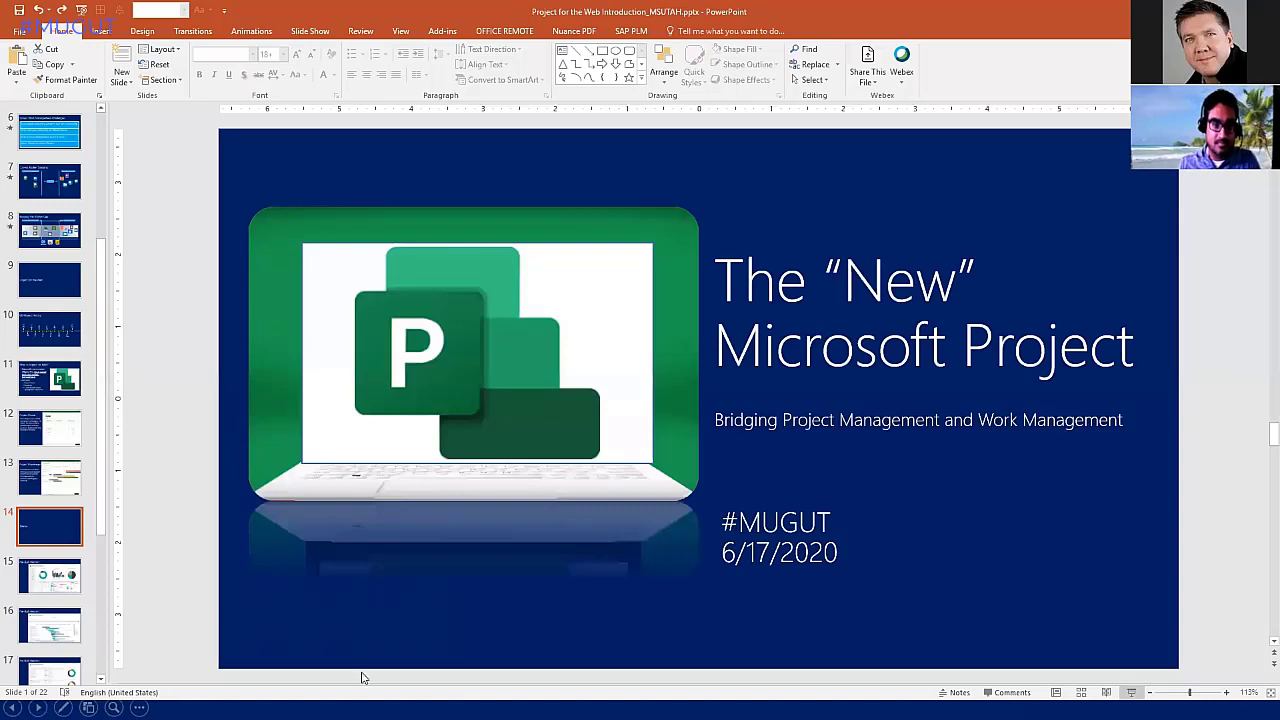
pyautogui.moveTo(382, 711)
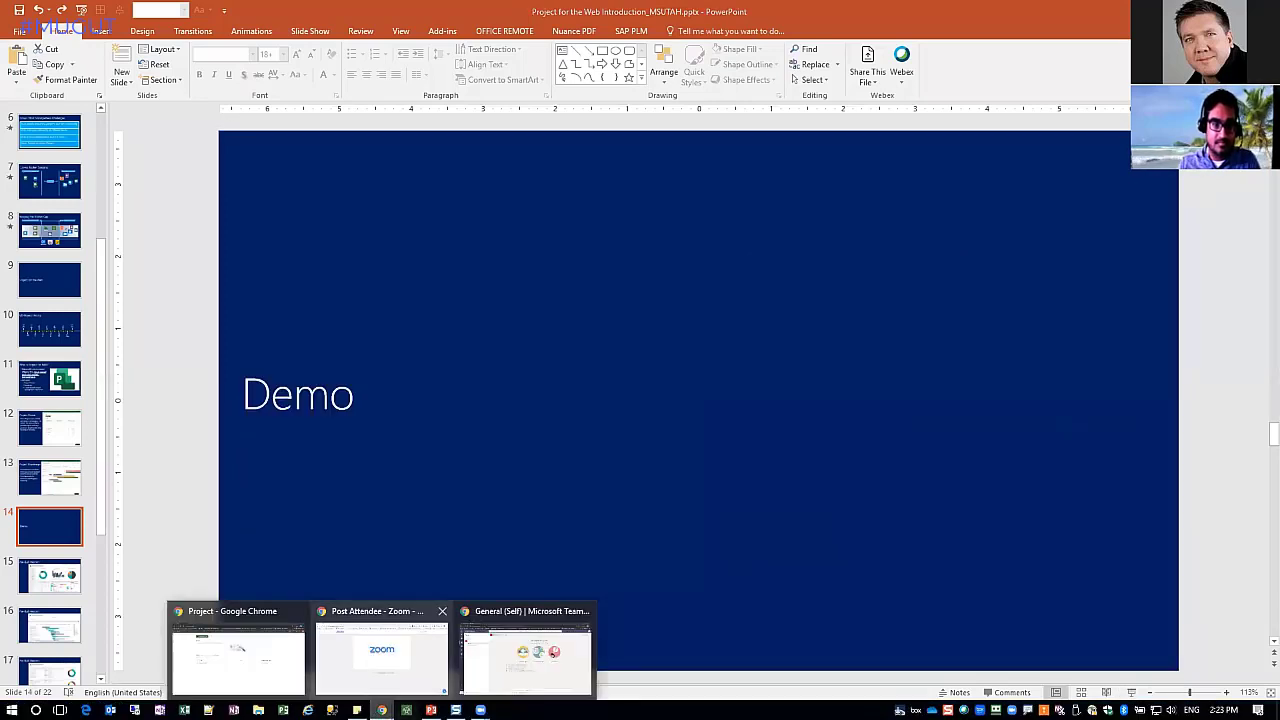
pyautogui.click(232, 680)
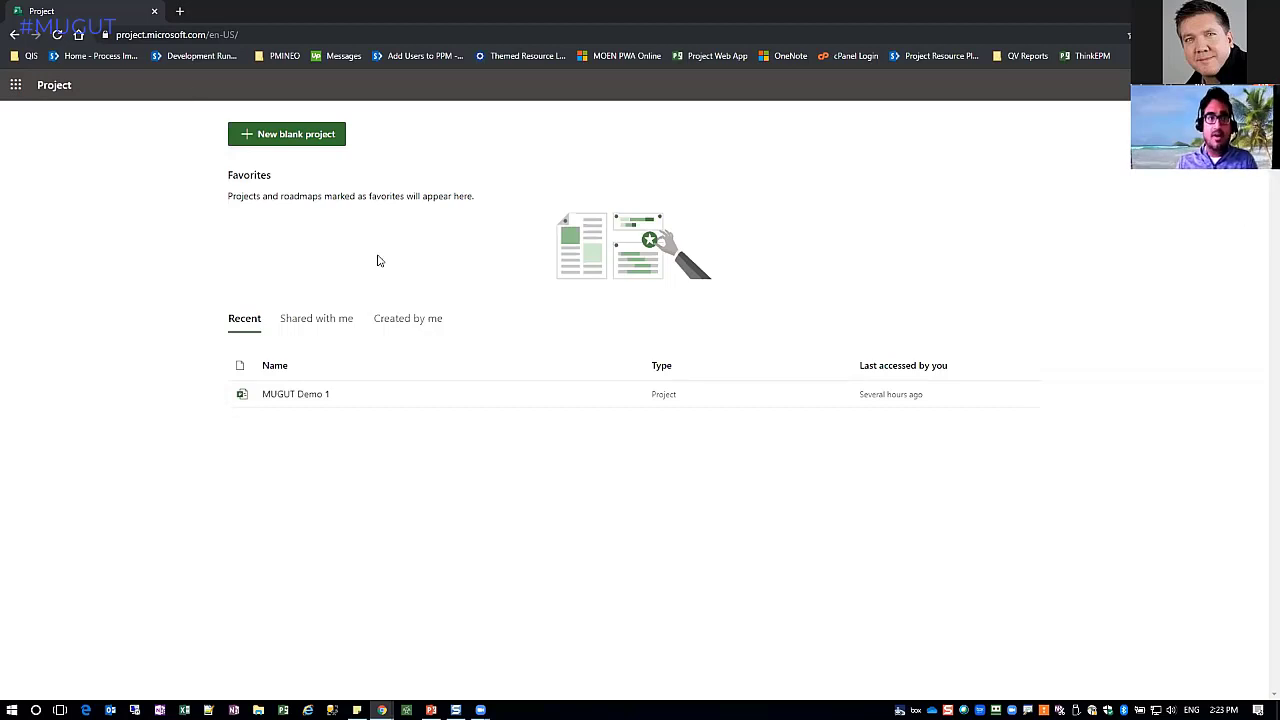
# Create a new blank project from the Project home page
pyautogui.click(15, 87)
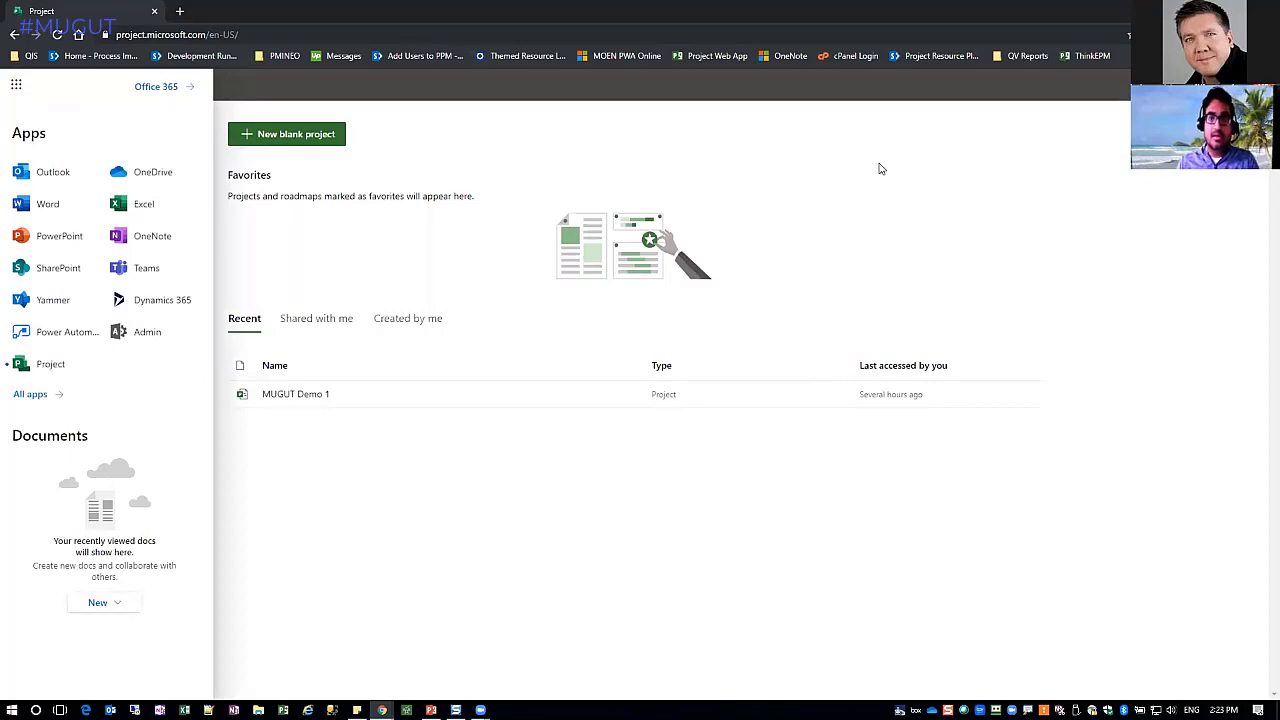
pyautogui.click(327, 136)
pyautogui.click(327, 136)
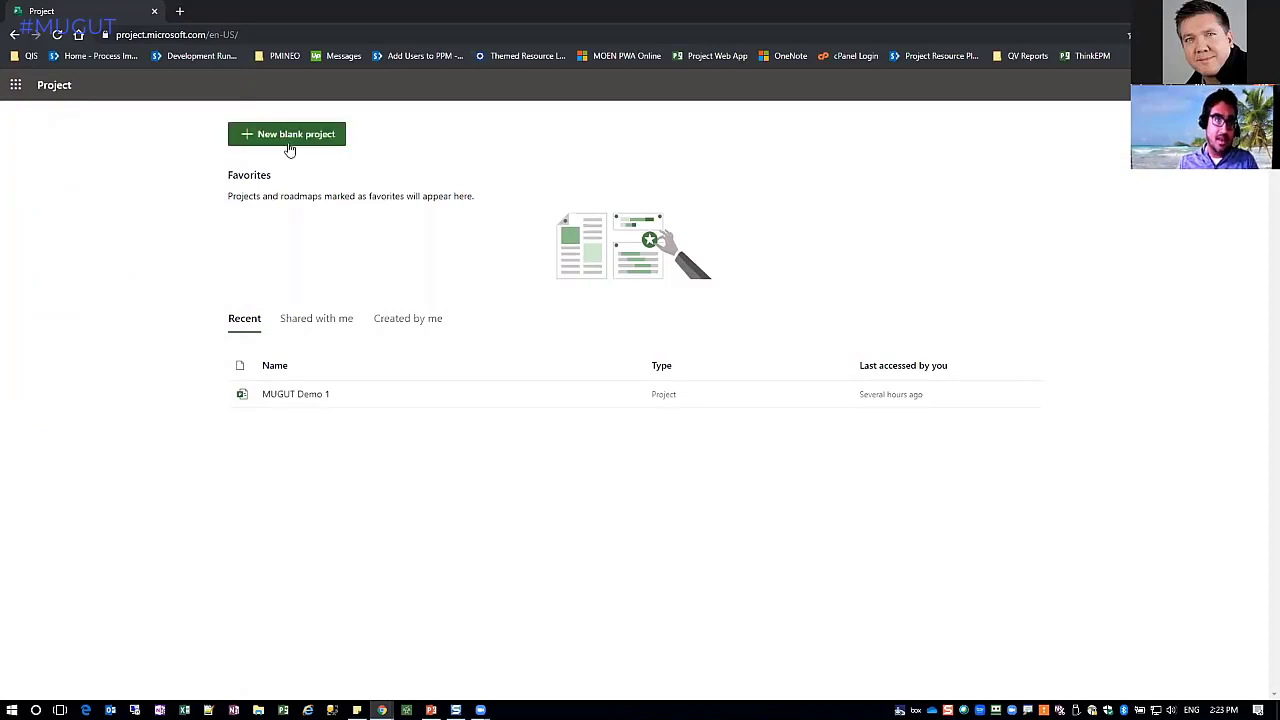
pyautogui.click(280, 141)
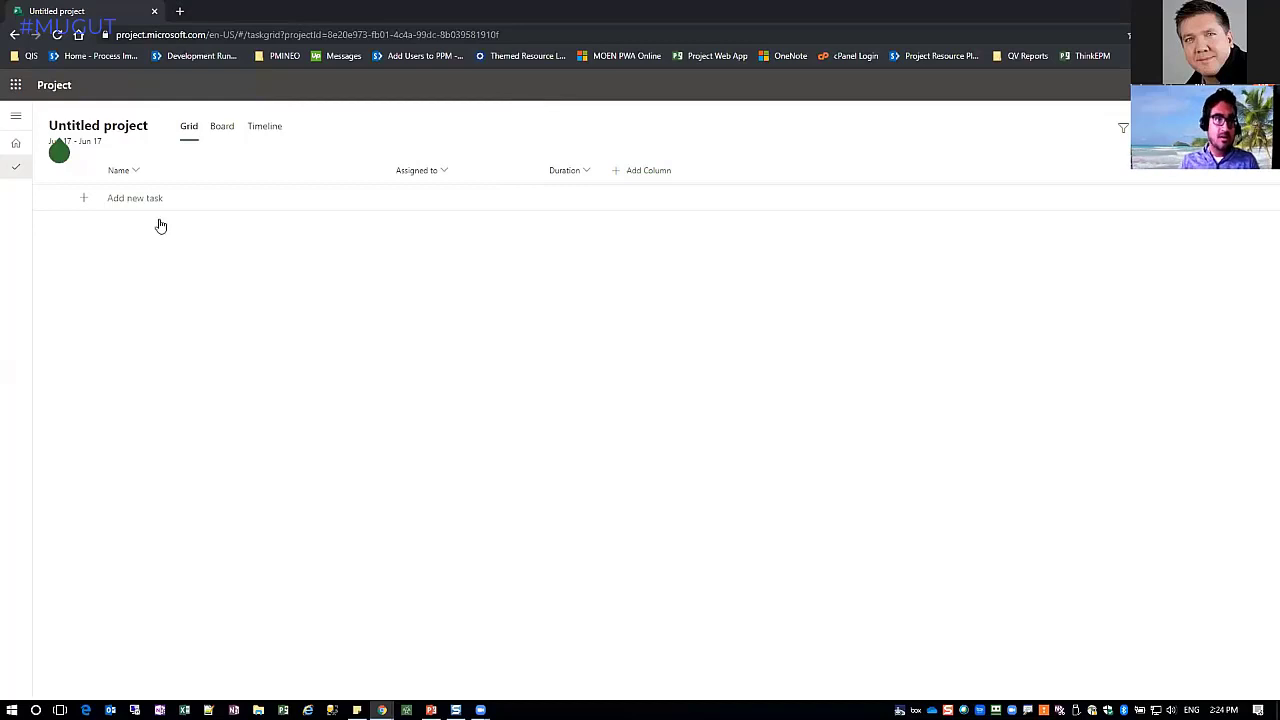
# Rename the untitled project to "MUGUT Demo 2" in its project details
pyautogui.click(68, 135)
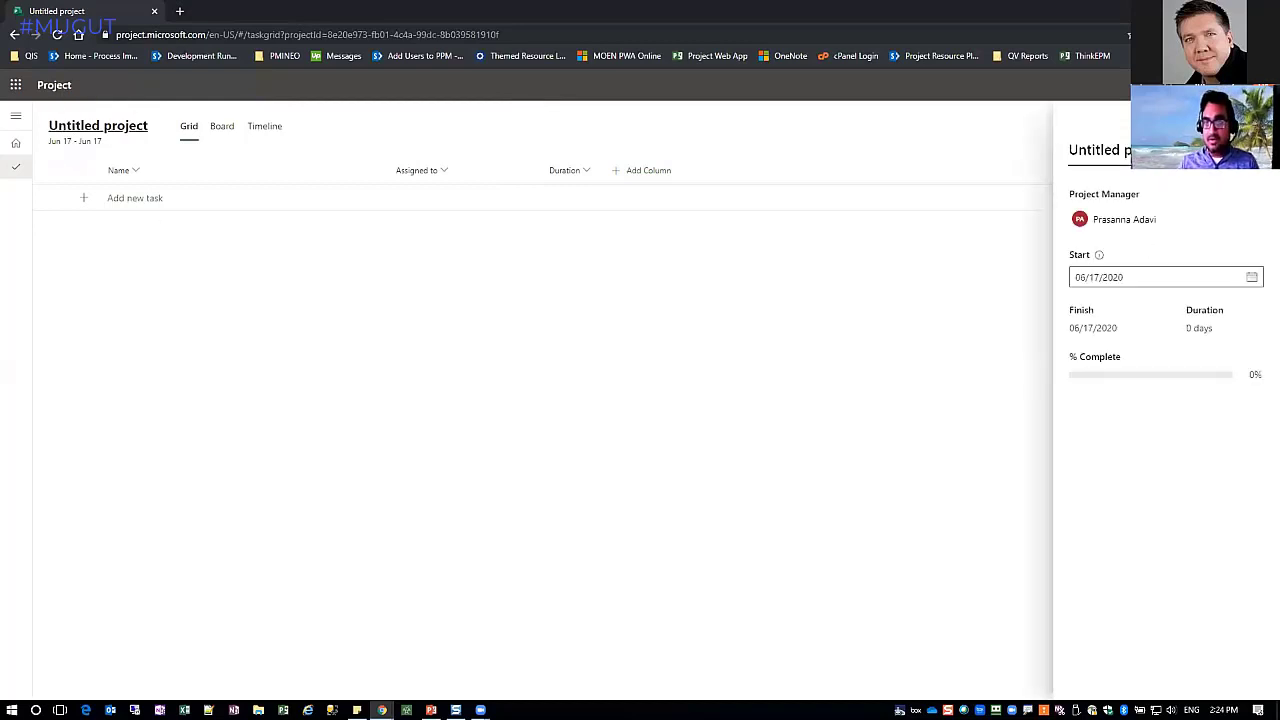
pyautogui.click(1069, 149)
pyautogui.write('MU')
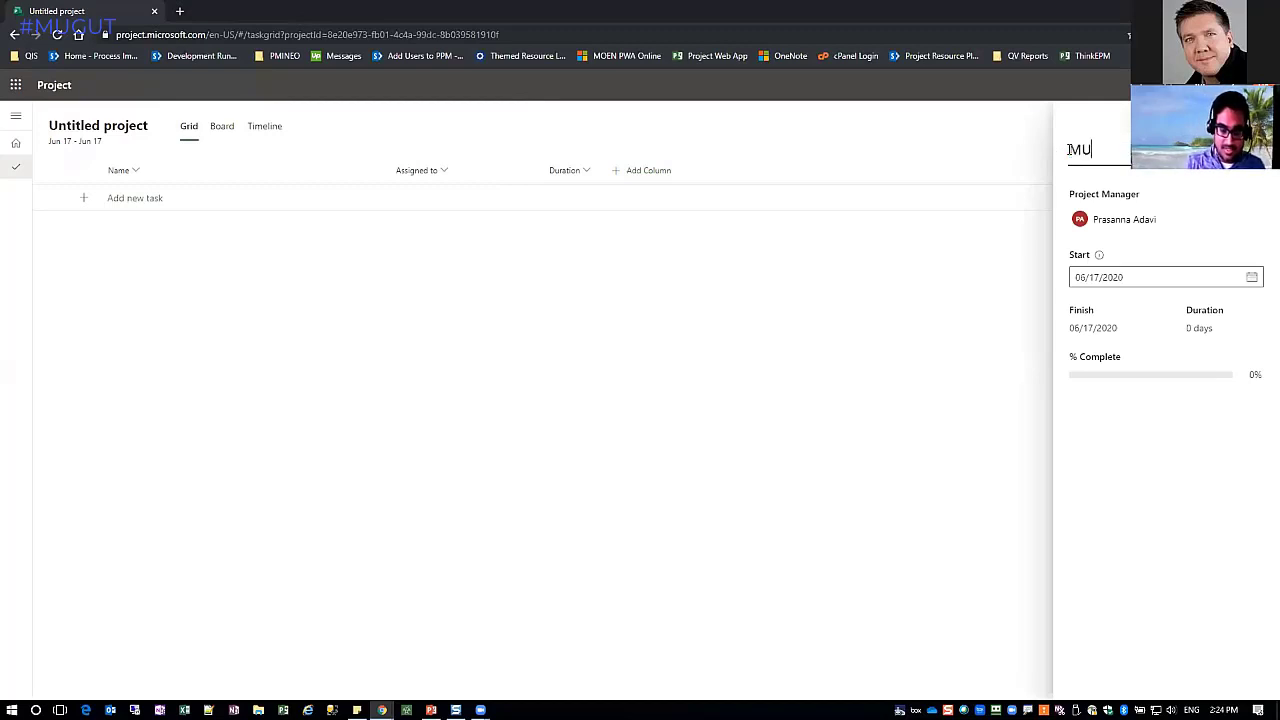
pyautogui.write('GUT Demo 2')
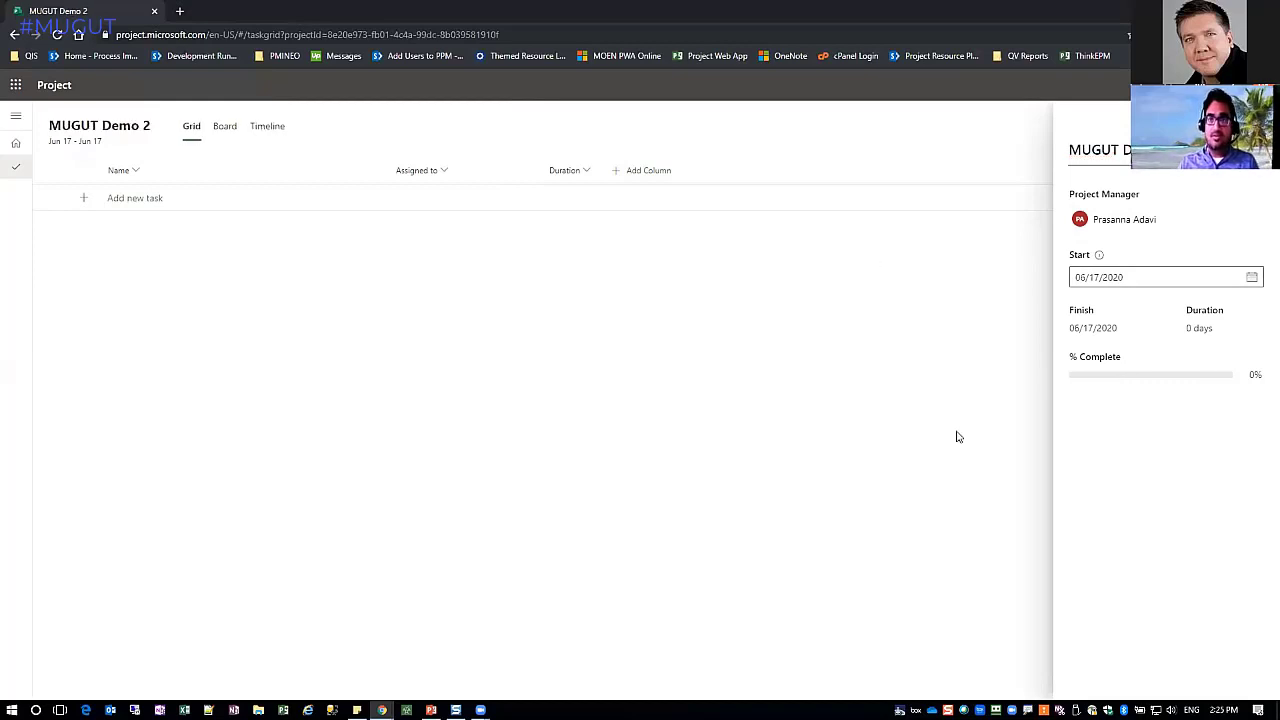
pyautogui.click(160, 201)
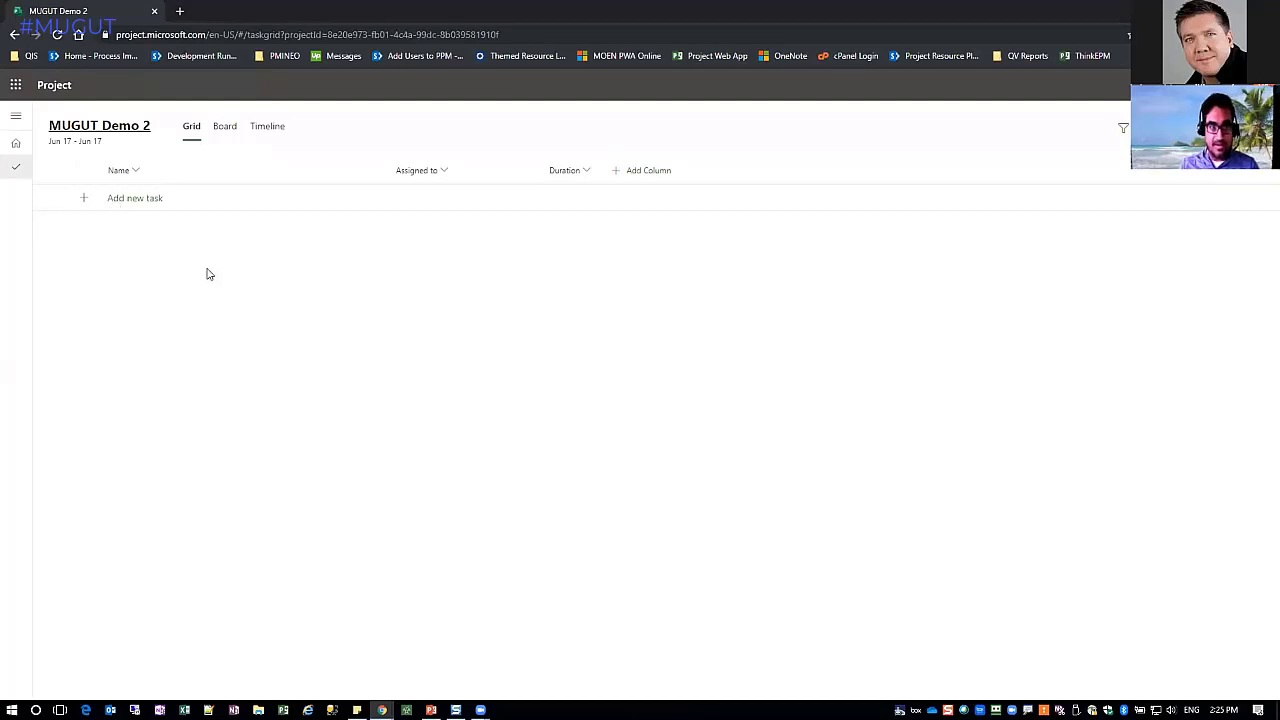
# Add two tasks named "Scope" and "Requirement" to the empty task grid
pyautogui.click(135, 203)
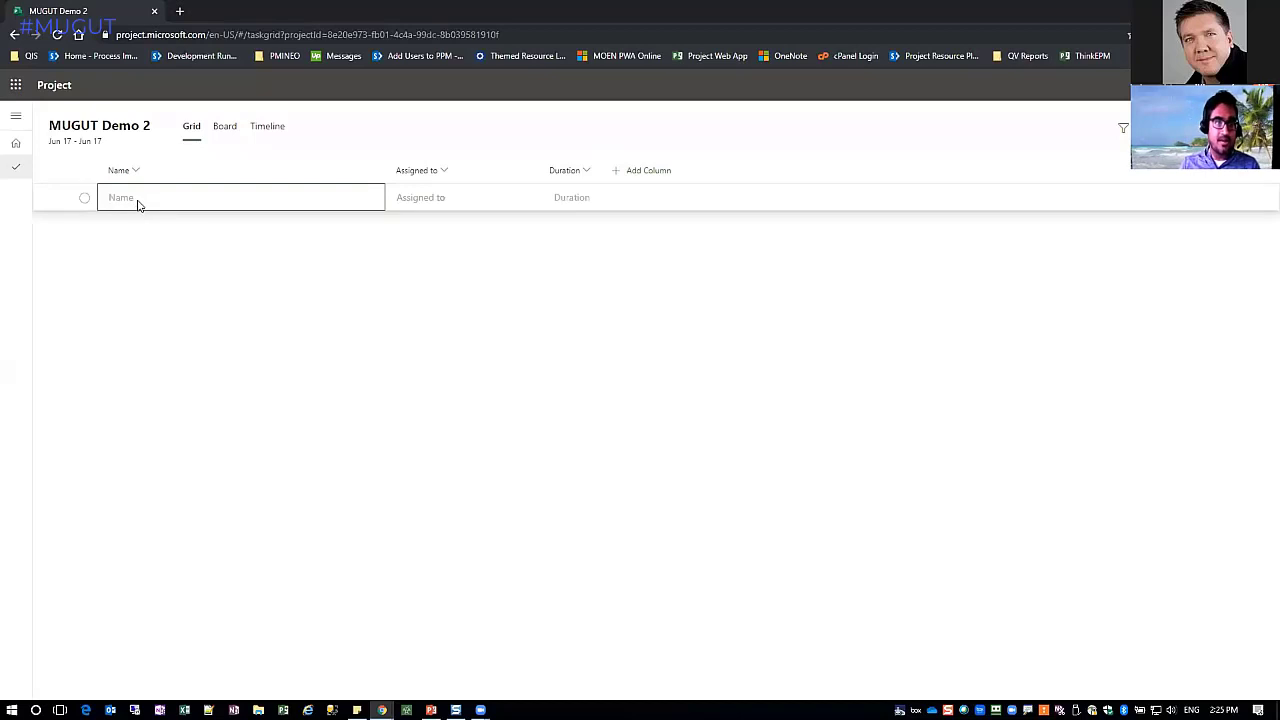
pyautogui.write('S')
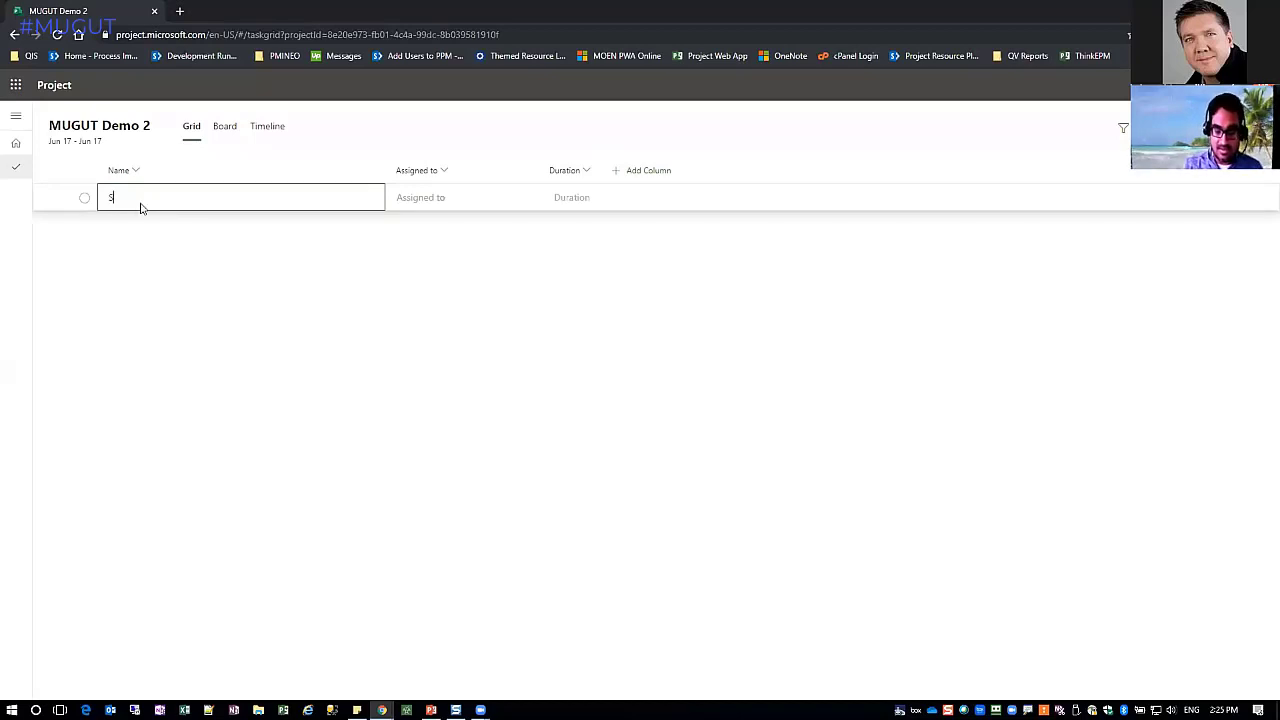
pyautogui.write('cope')
pyautogui.press('Return')
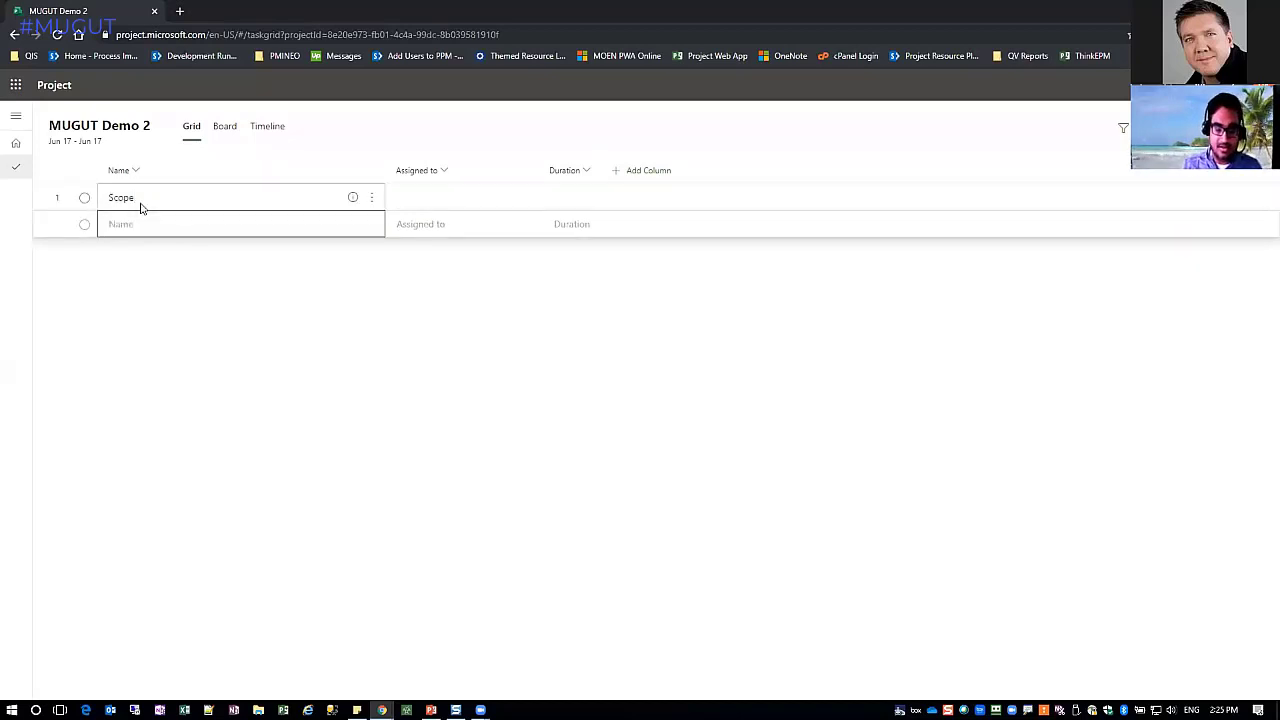
pyautogui.write('Requirement')
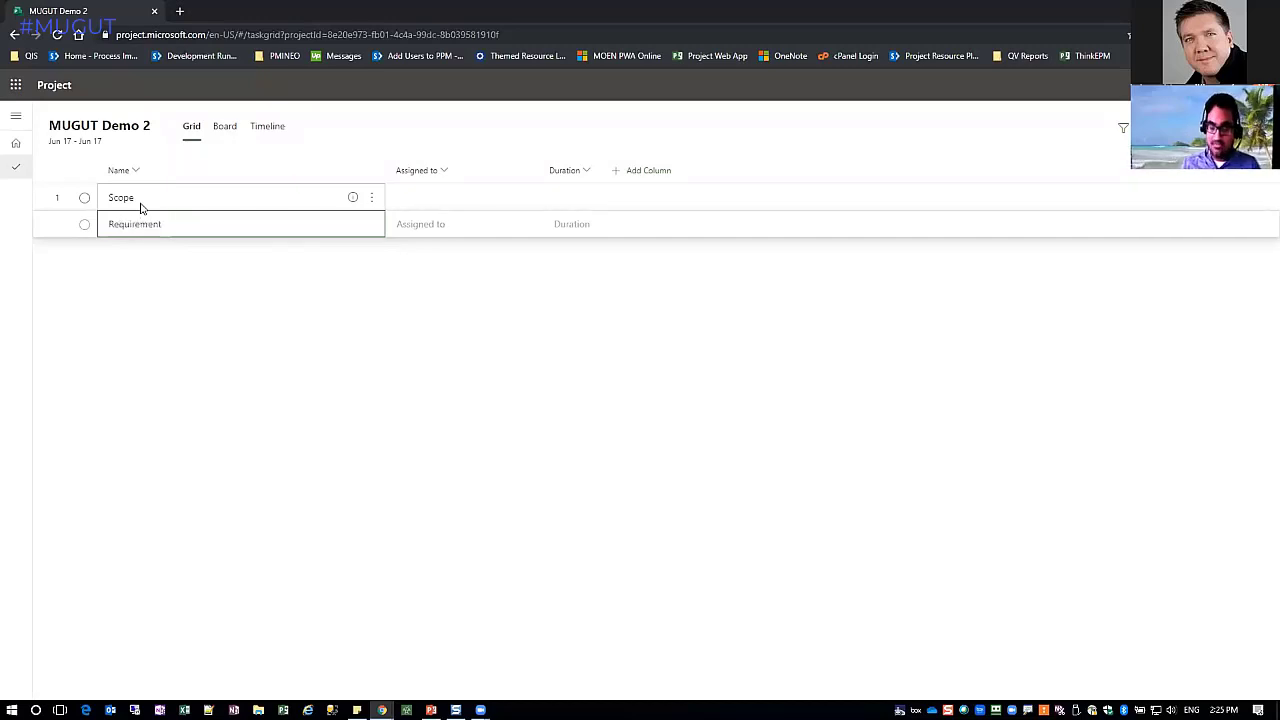
pyautogui.press('Return')
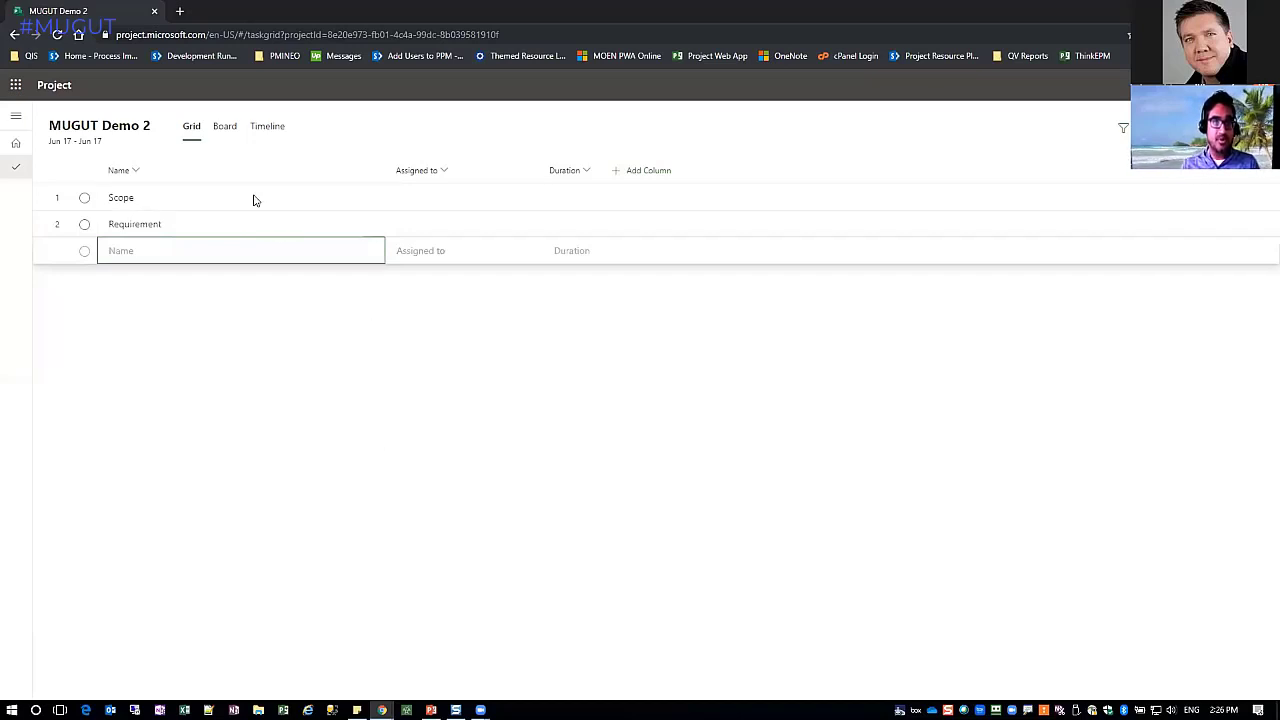
# Add four more tasks below Requirement, named "Design", "Devlop", "Test" and "Go Live"
pyautogui.click(165, 258)
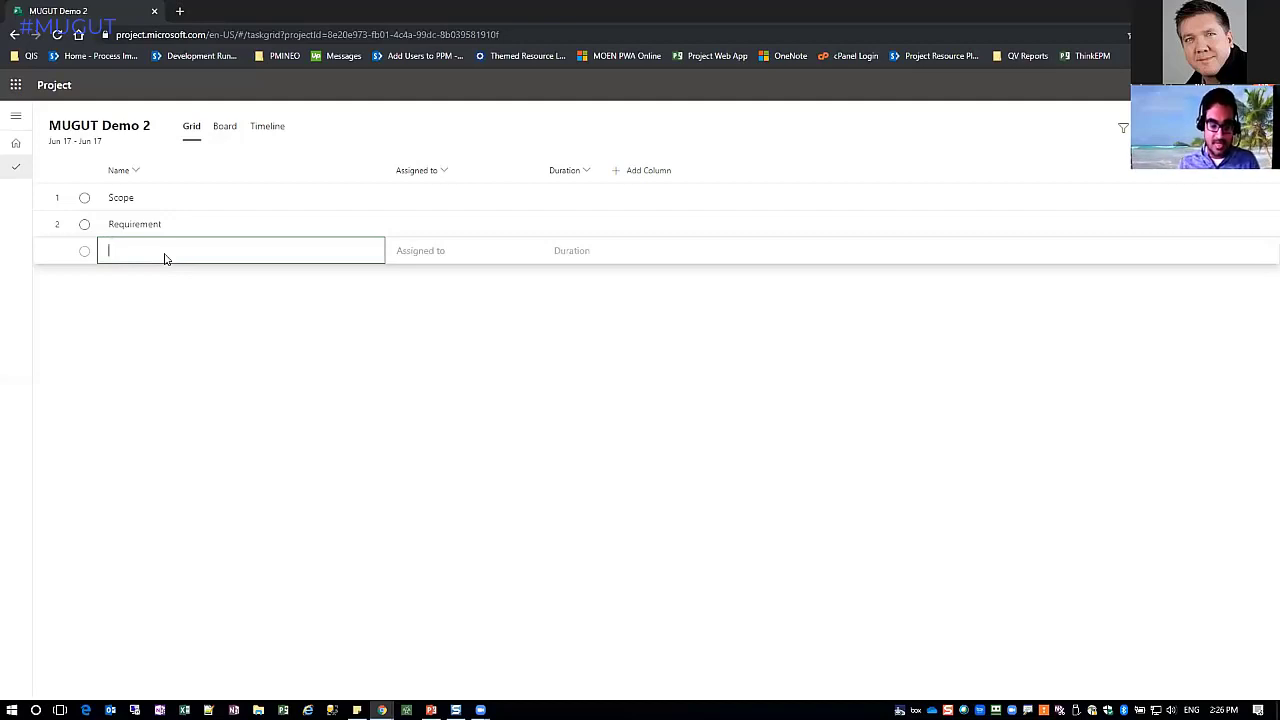
pyautogui.write('Design')
pyautogui.press('Return')
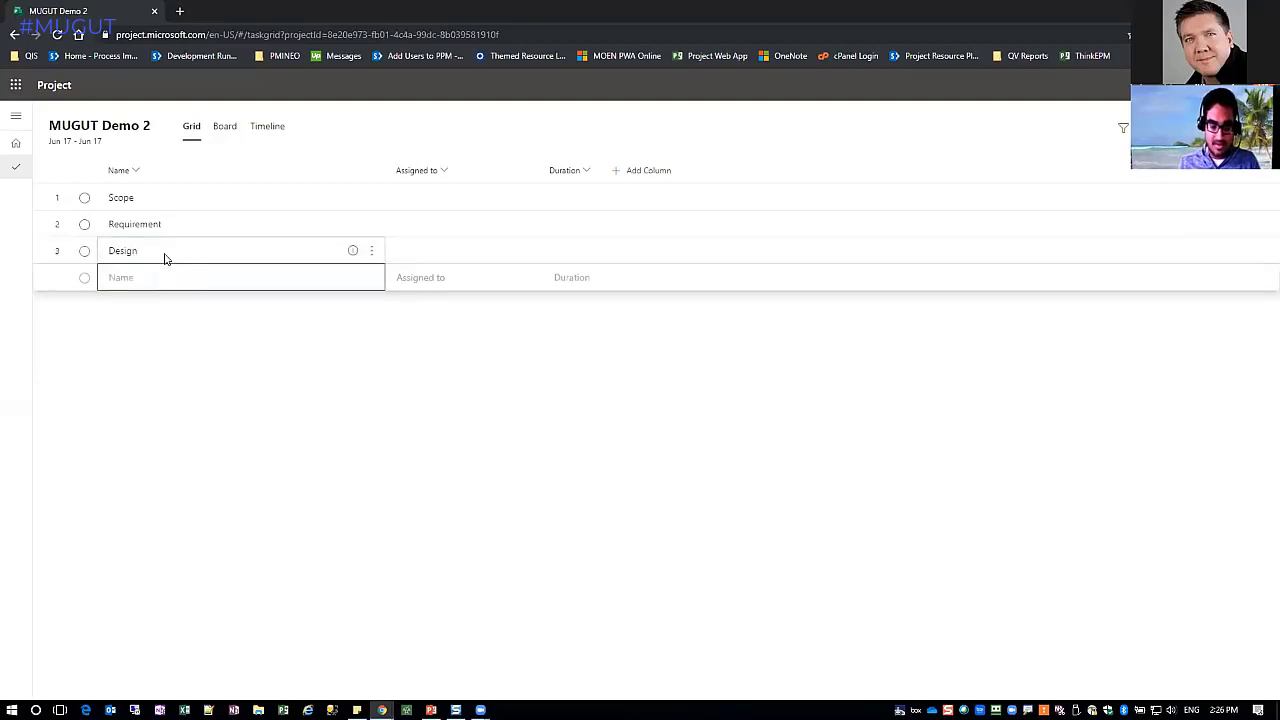
pyautogui.write('Devlop')
pyautogui.press('Return')
pyautogui.write('Test')
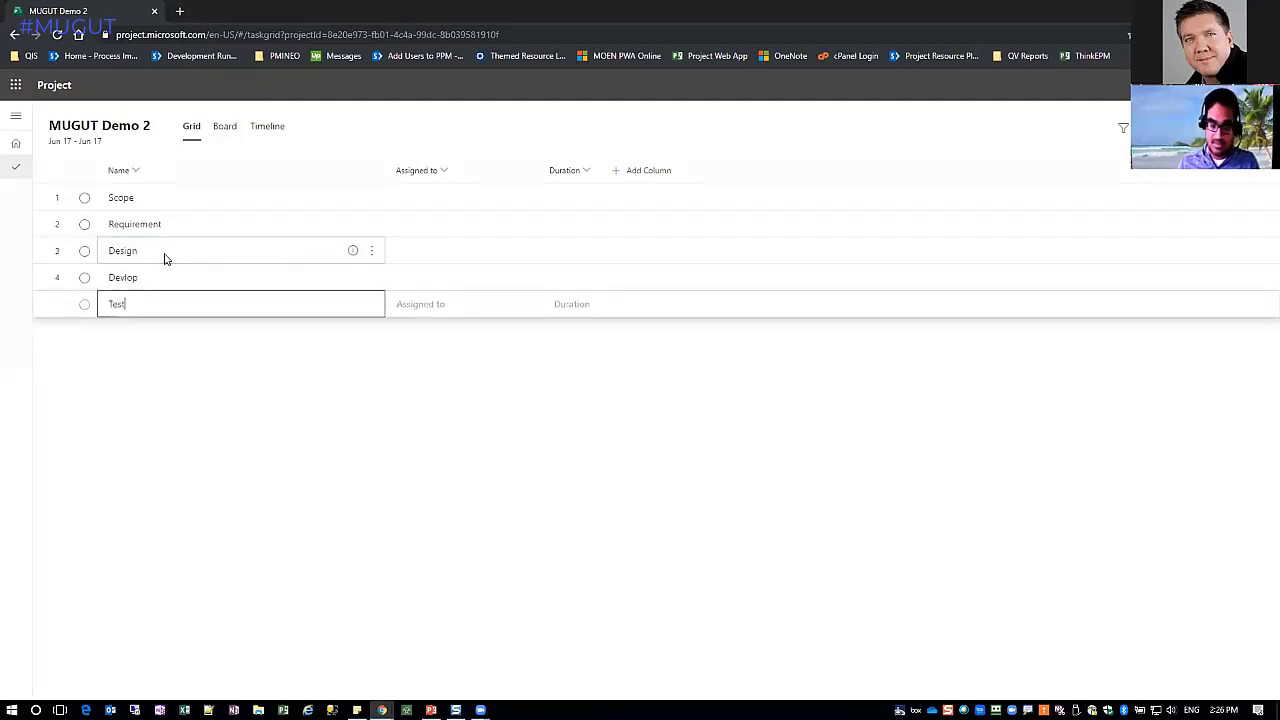
pyautogui.press('Return')
pyautogui.write('Go Live')
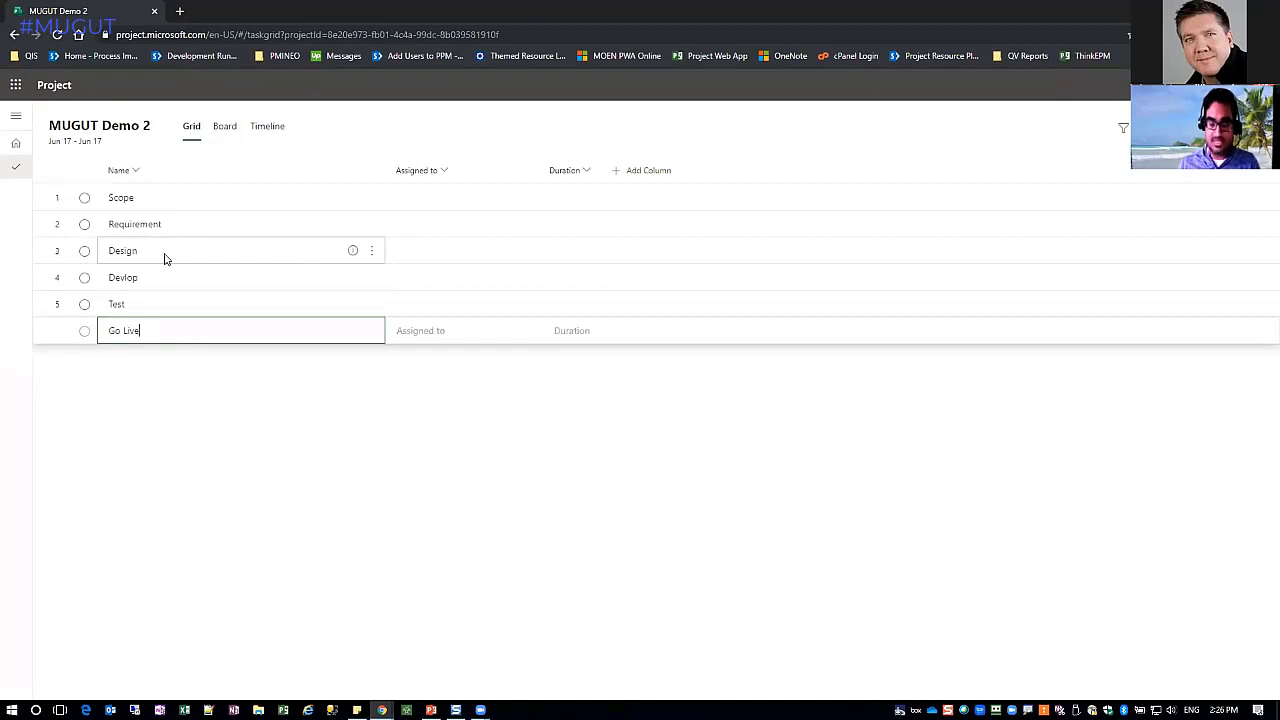
pyautogui.press('Return')
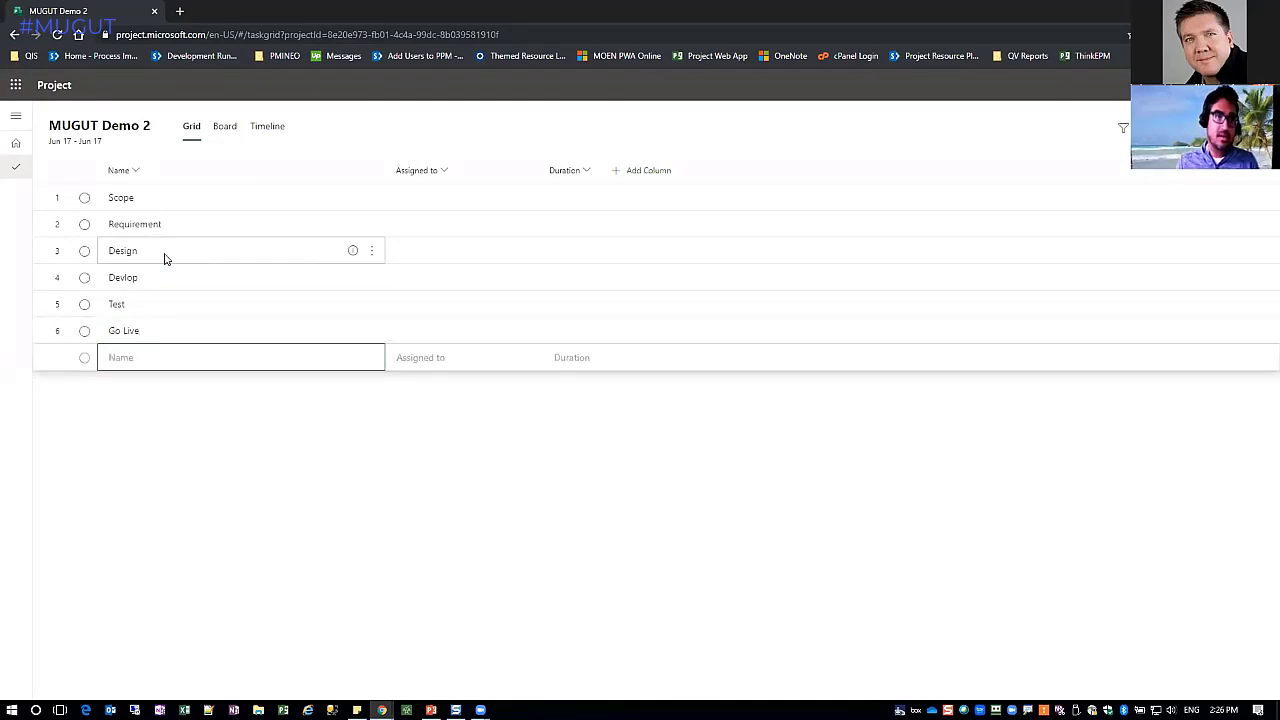
# Insert a new task above Requirement and name it "Define Scope"
pyautogui.click(249, 229)
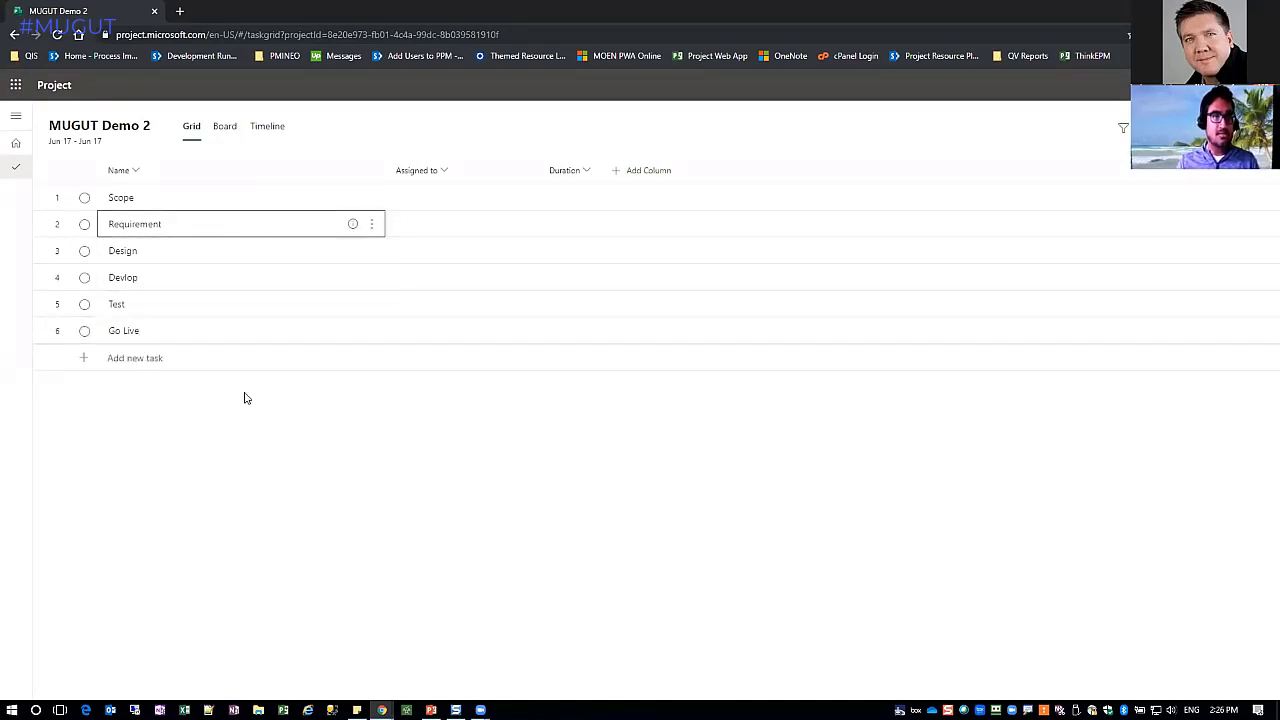
pyautogui.click(236, 328)
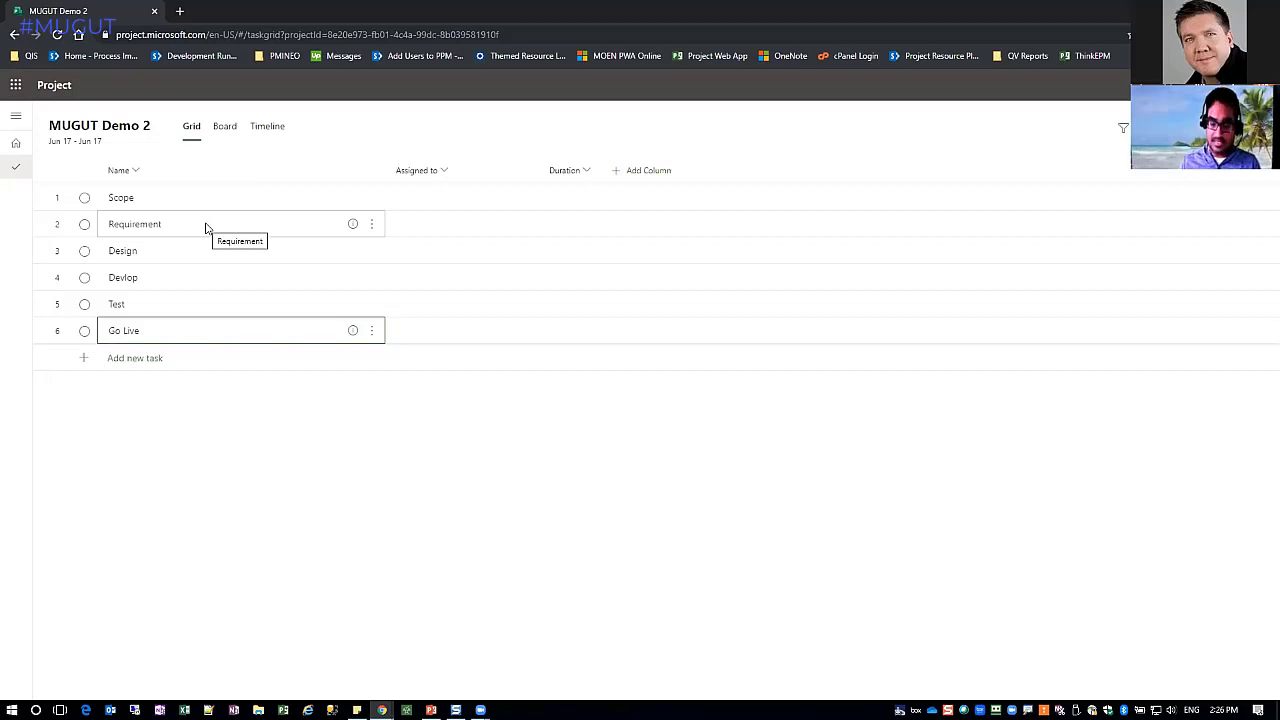
pyautogui.press('Insert')
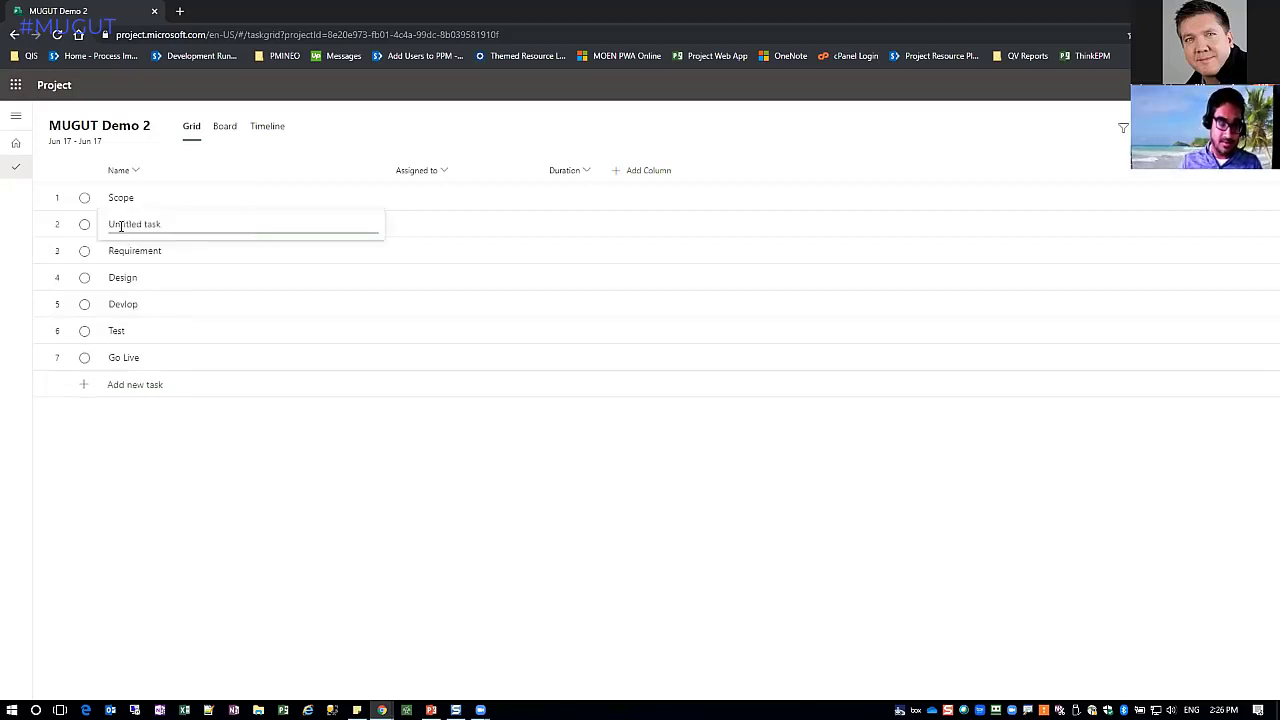
pyautogui.press('Return')
pyautogui.click(168, 225)
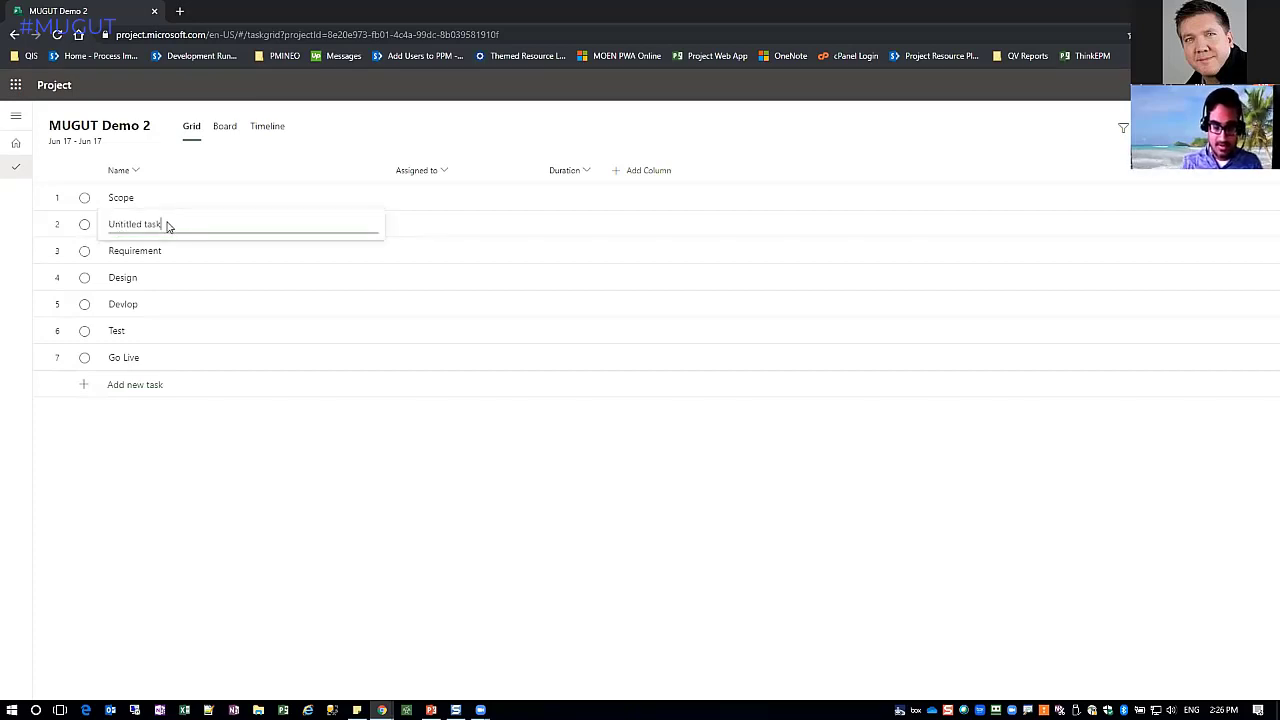
pyautogui.hotkey('ctrl', 'a')
pyautogui.write('Define S')
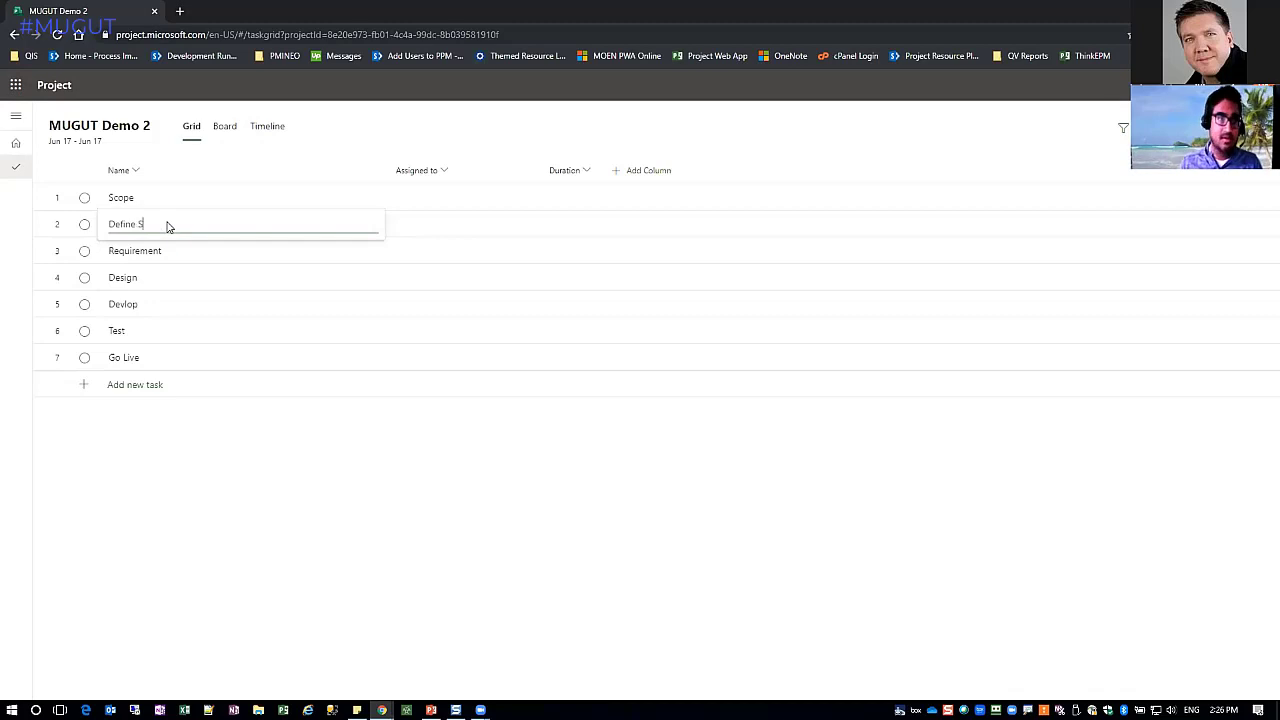
pyautogui.write('cope')
pyautogui.press('Return')
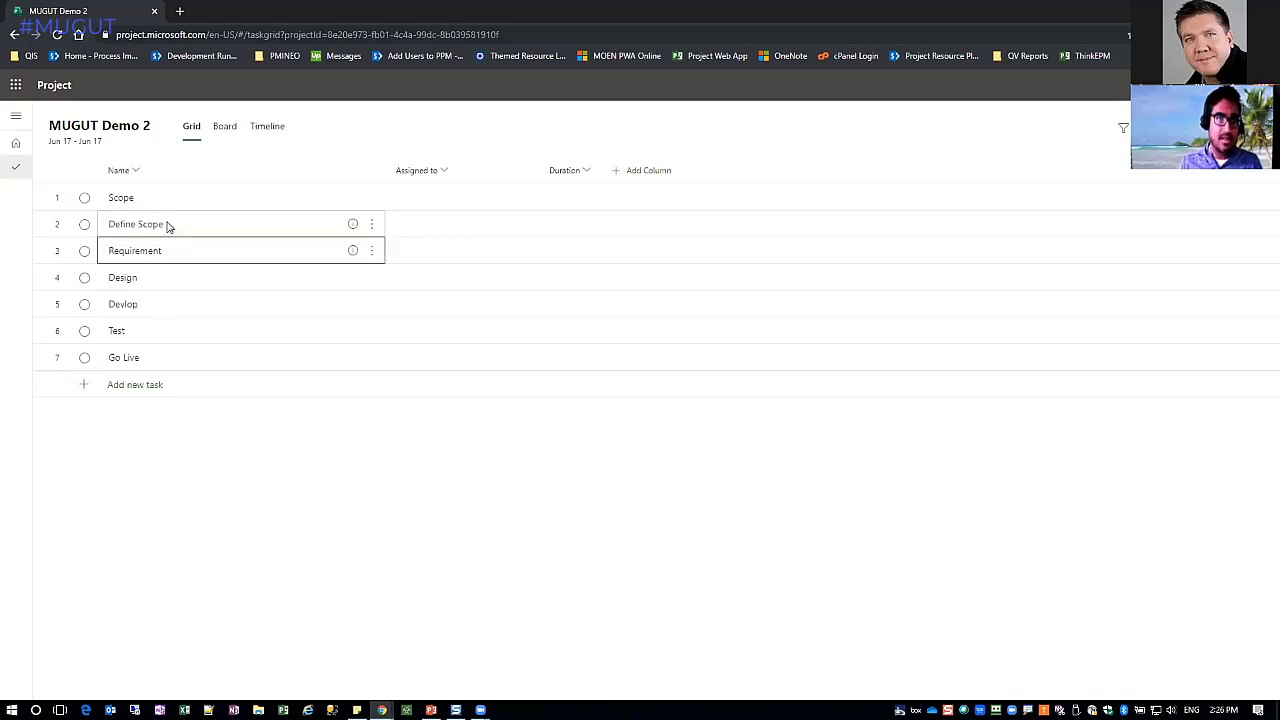
# Make the Define Scope task a subtask of Scope
pyautogui.click(369, 228)
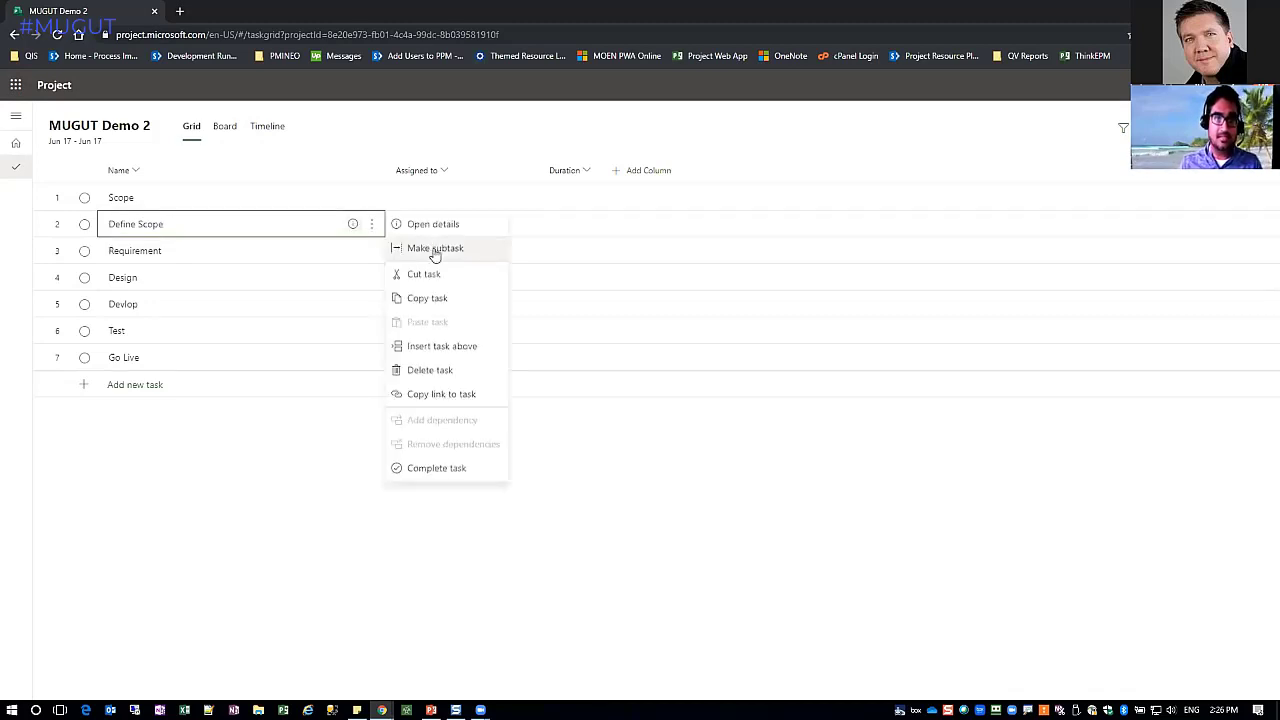
pyautogui.press('Return')
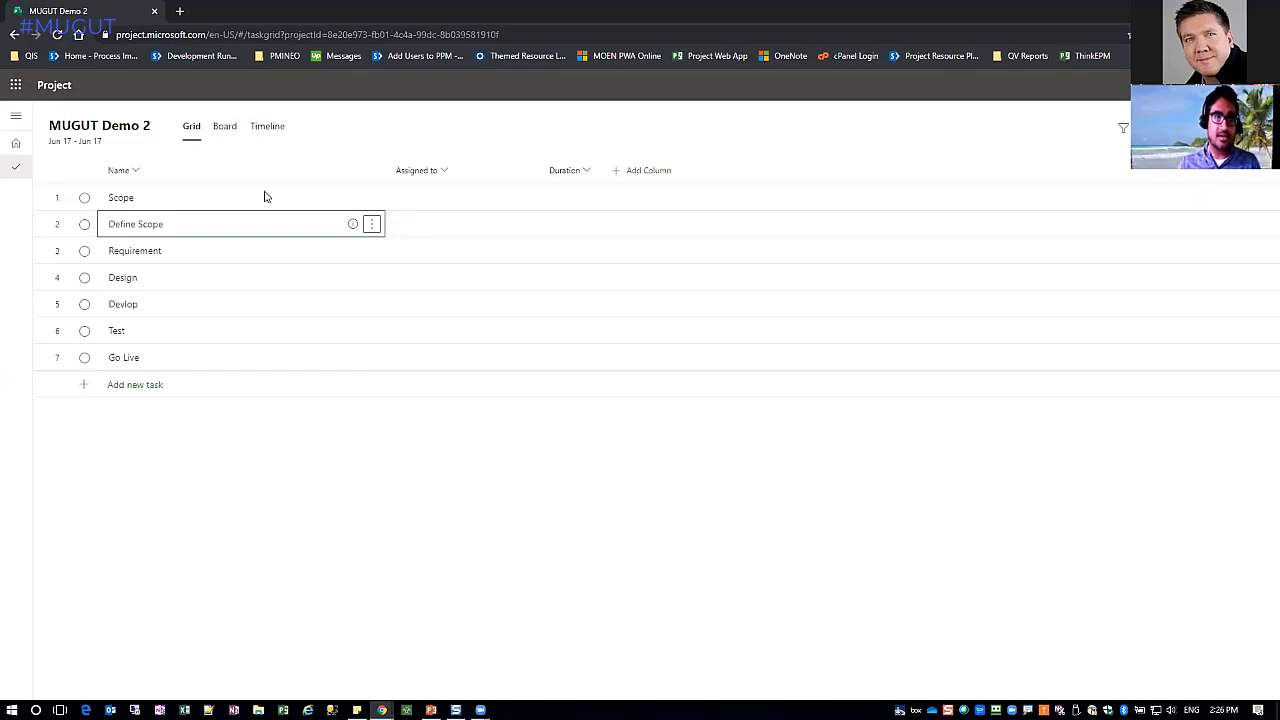
pyautogui.click(265, 197)
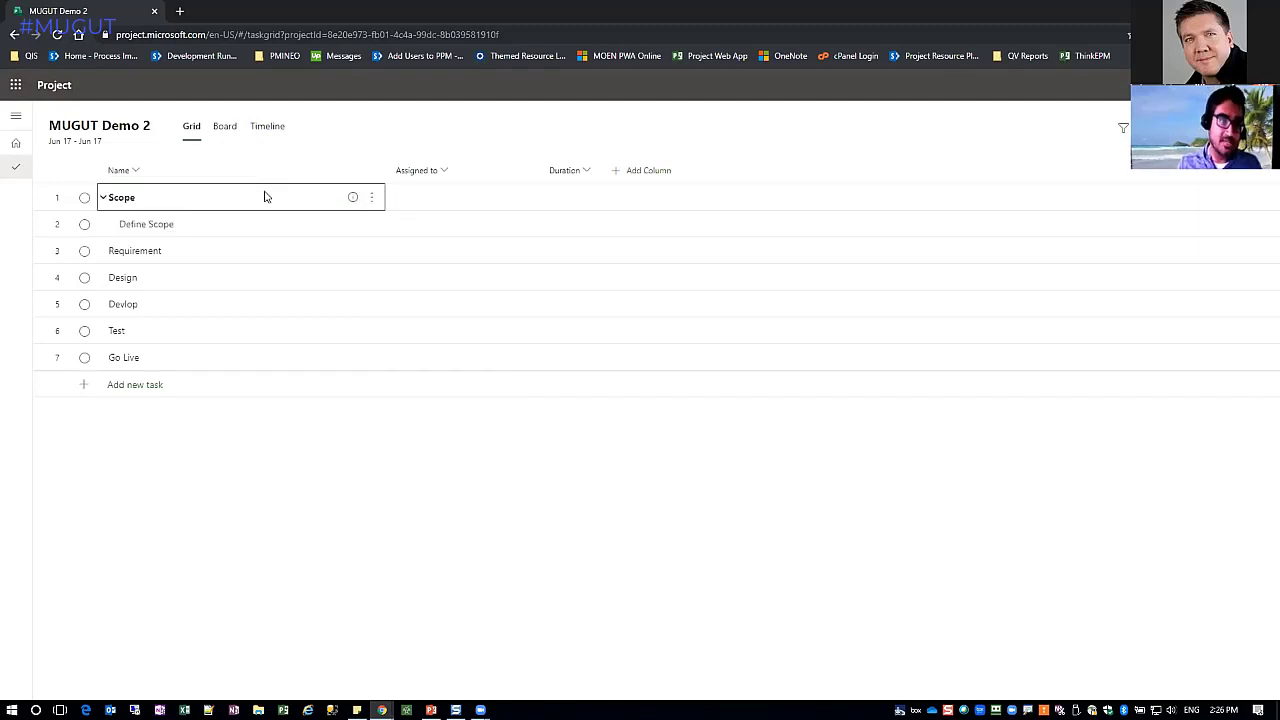
pyautogui.click(244, 254)
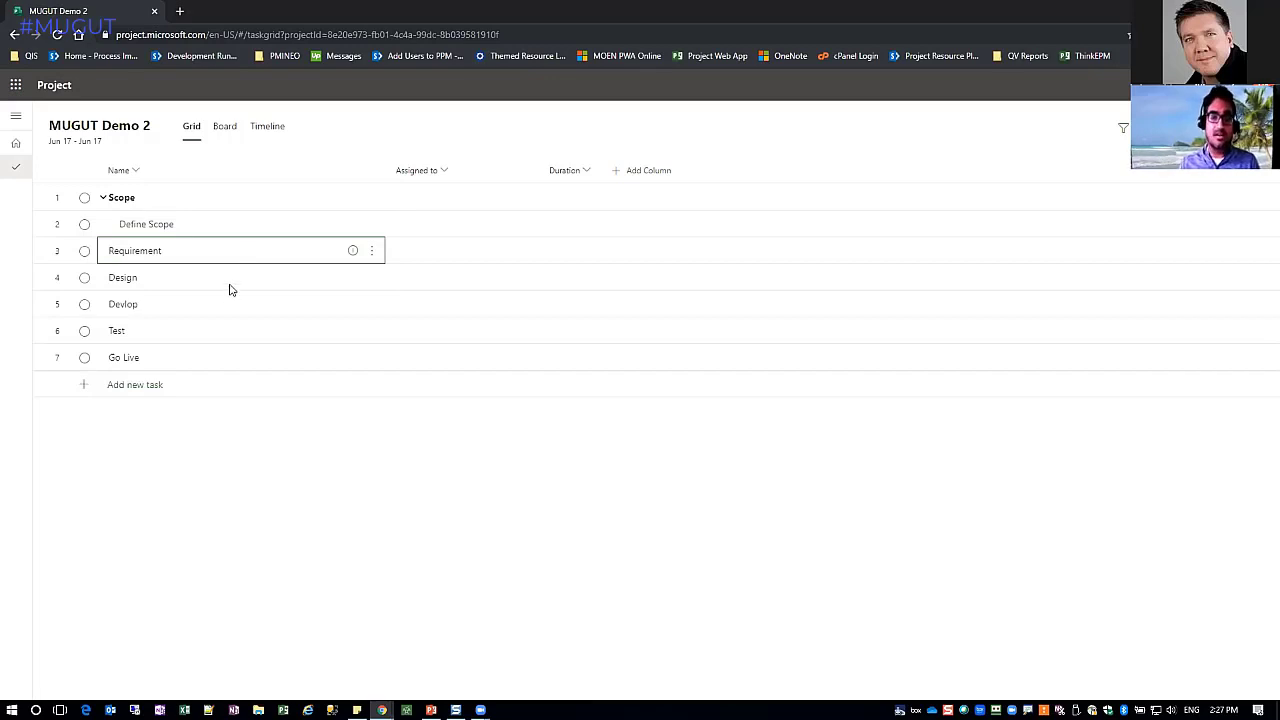
pyautogui.click(225, 286)
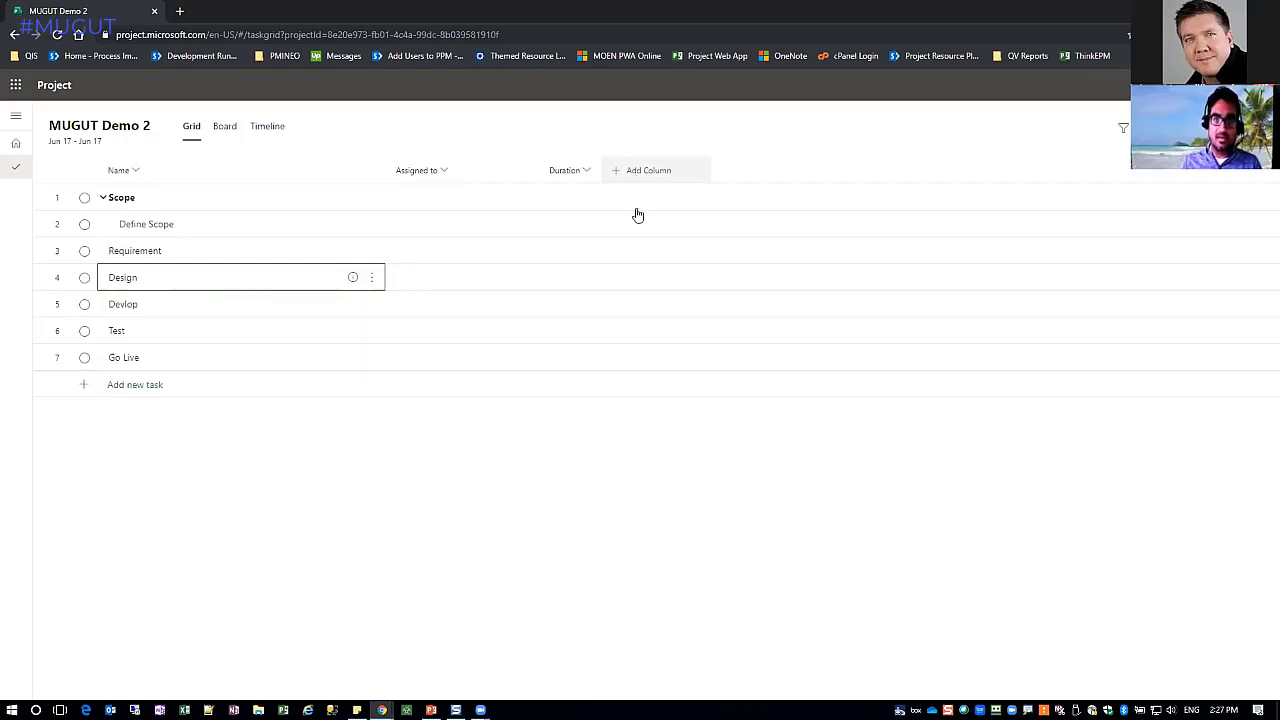
# Add the Start and Finish columns to the task grid
pyautogui.click(636, 172)
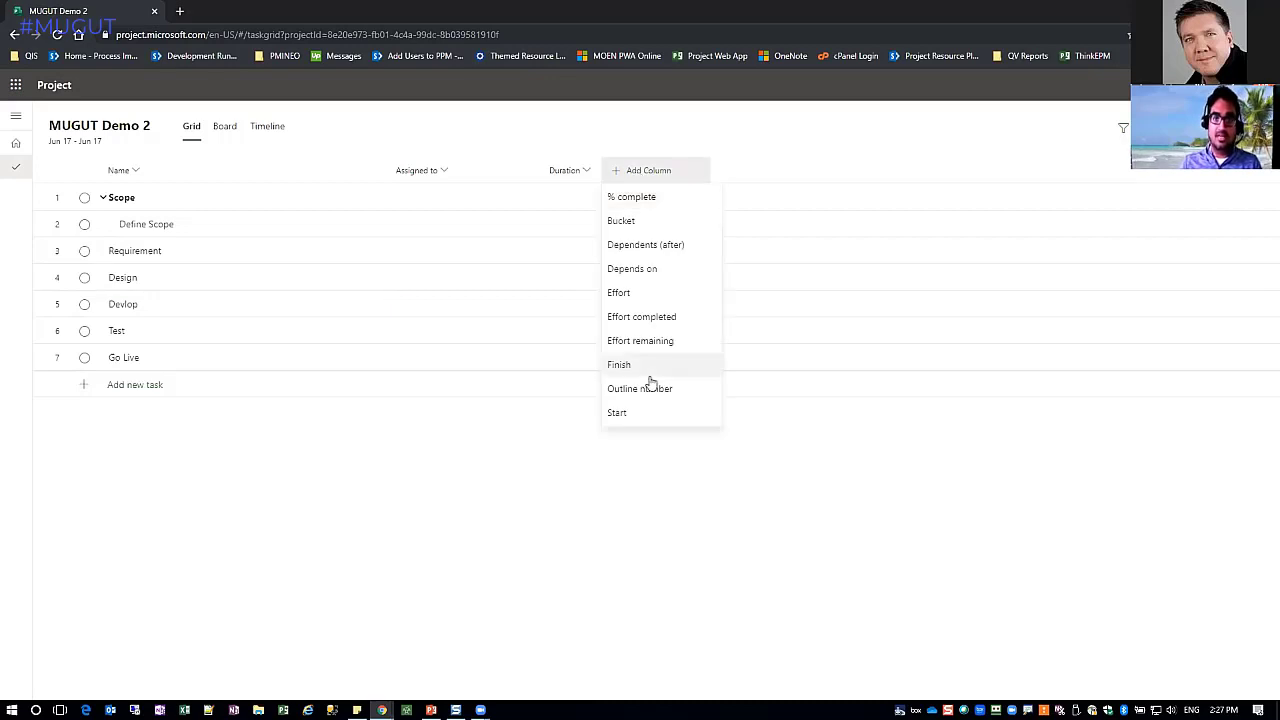
pyautogui.click(617, 413)
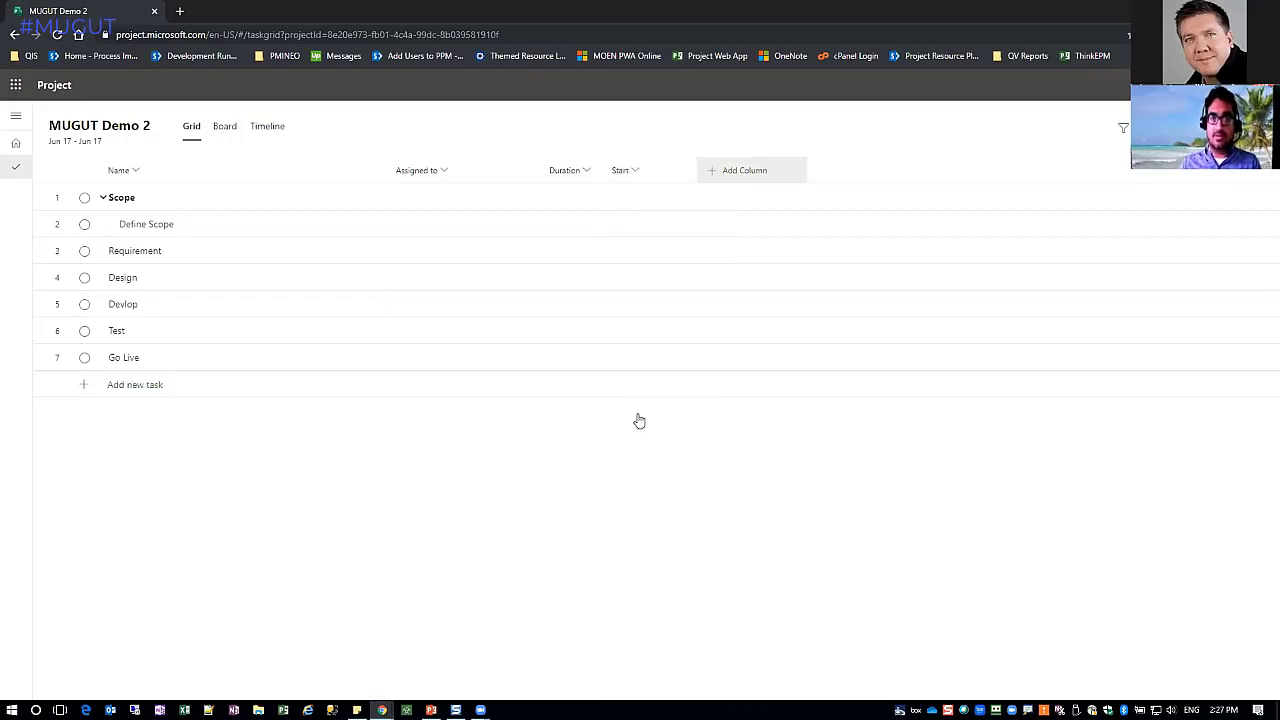
pyautogui.click(745, 172)
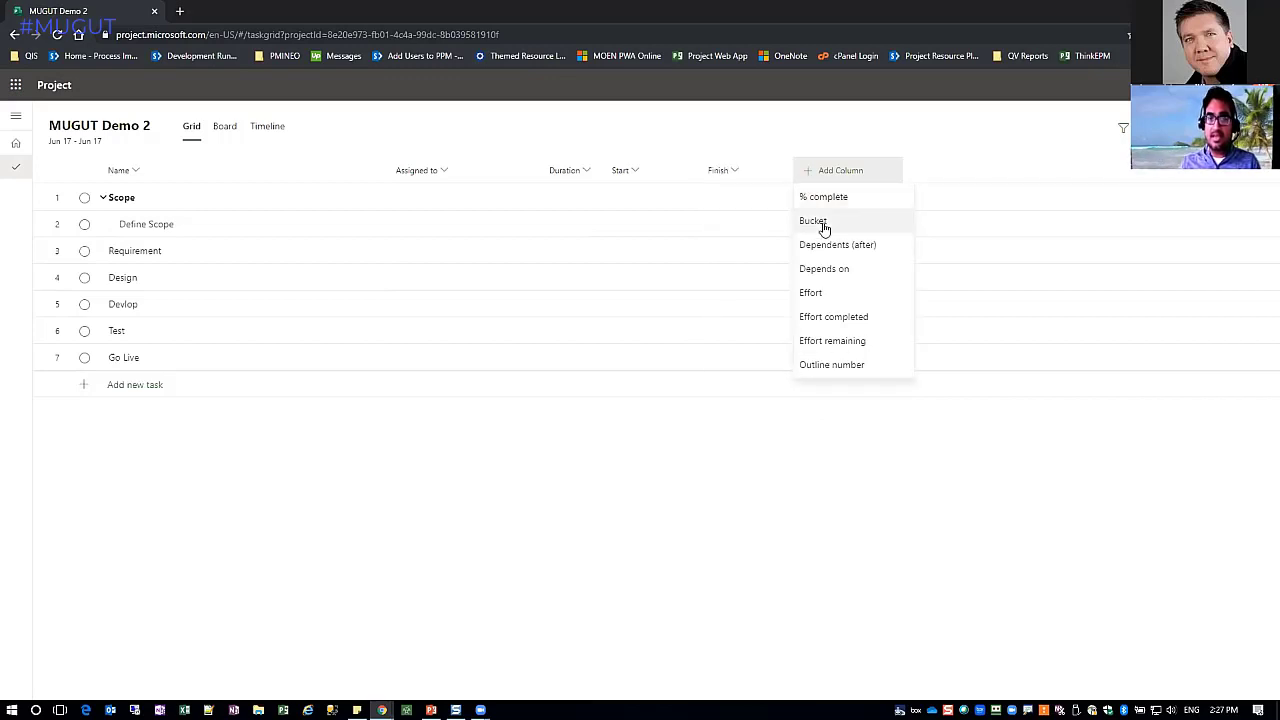
# Add the Effort and Depends on columns to the task grid
pyautogui.click(811, 294)
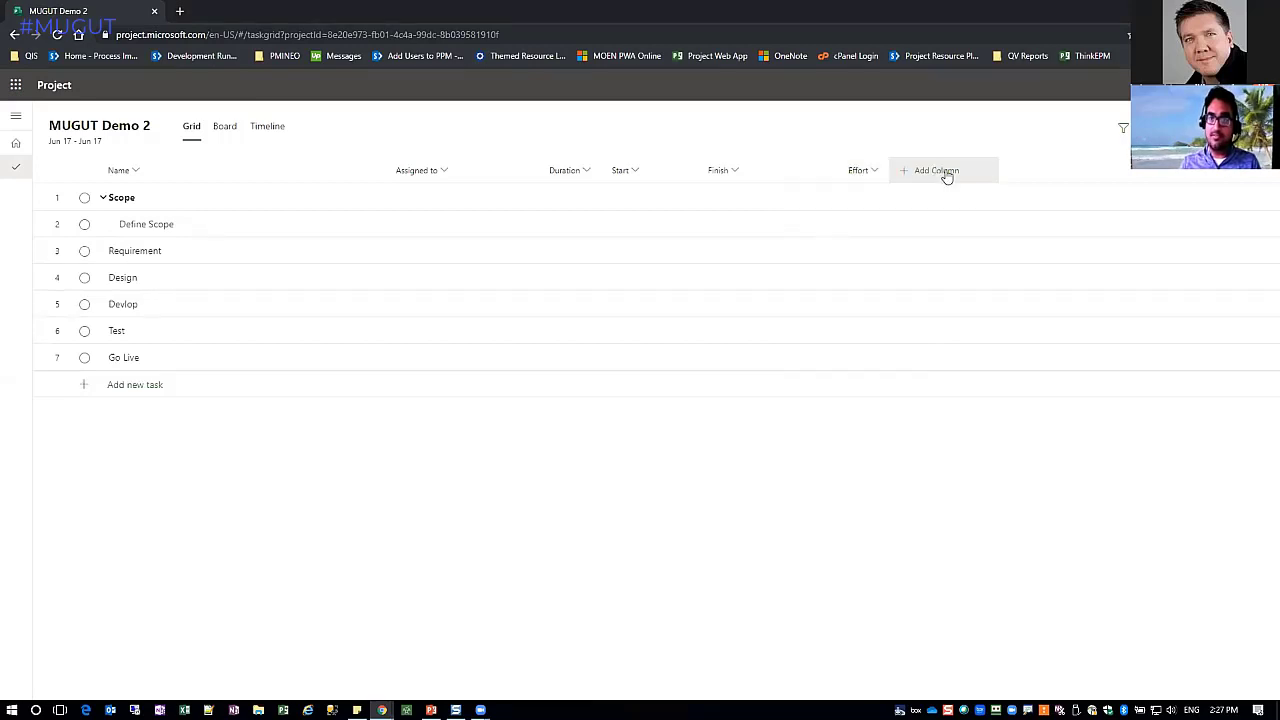
pyautogui.click(946, 175)
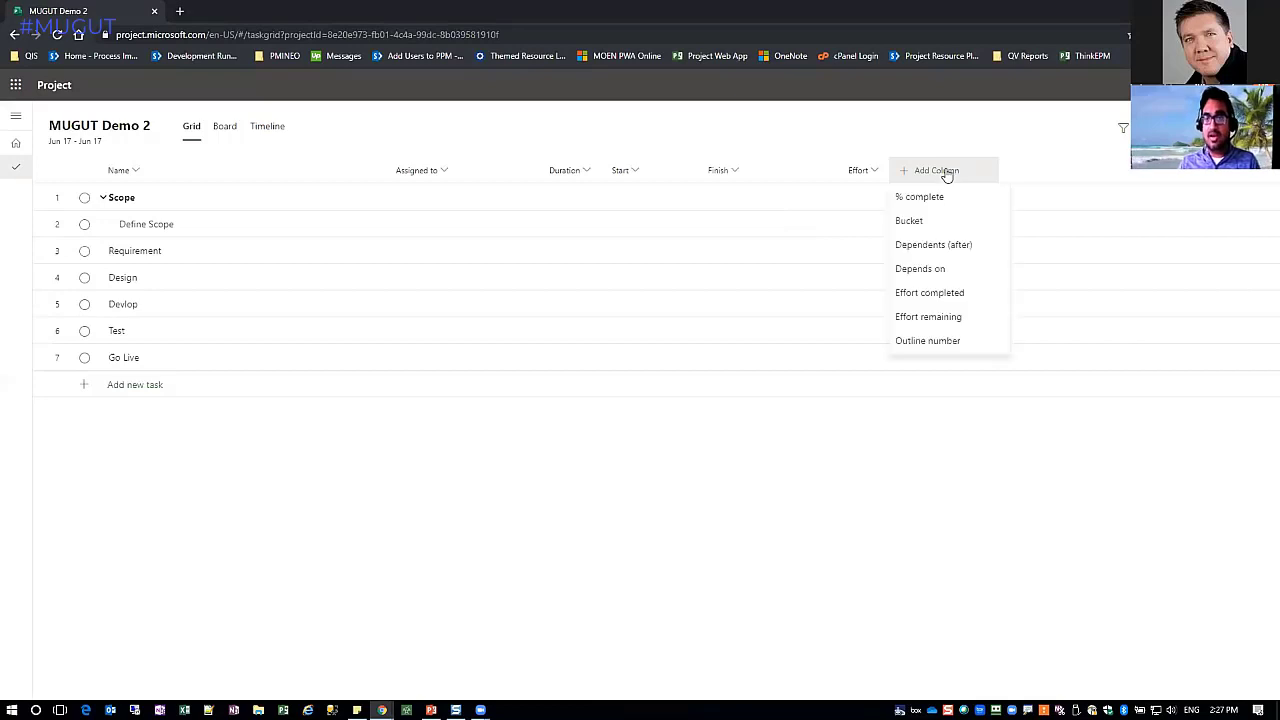
pyautogui.click(946, 270)
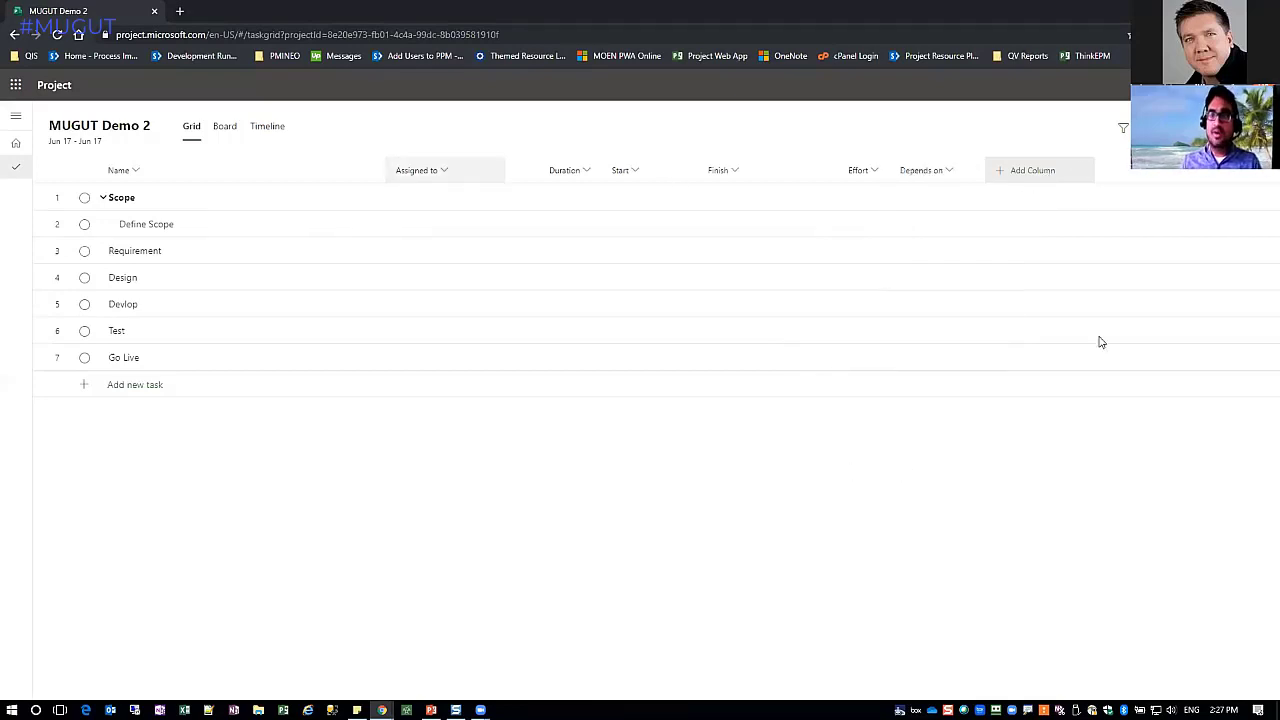
# Assign the Define Scope task to the only listed team resource
pyautogui.click(411, 216)
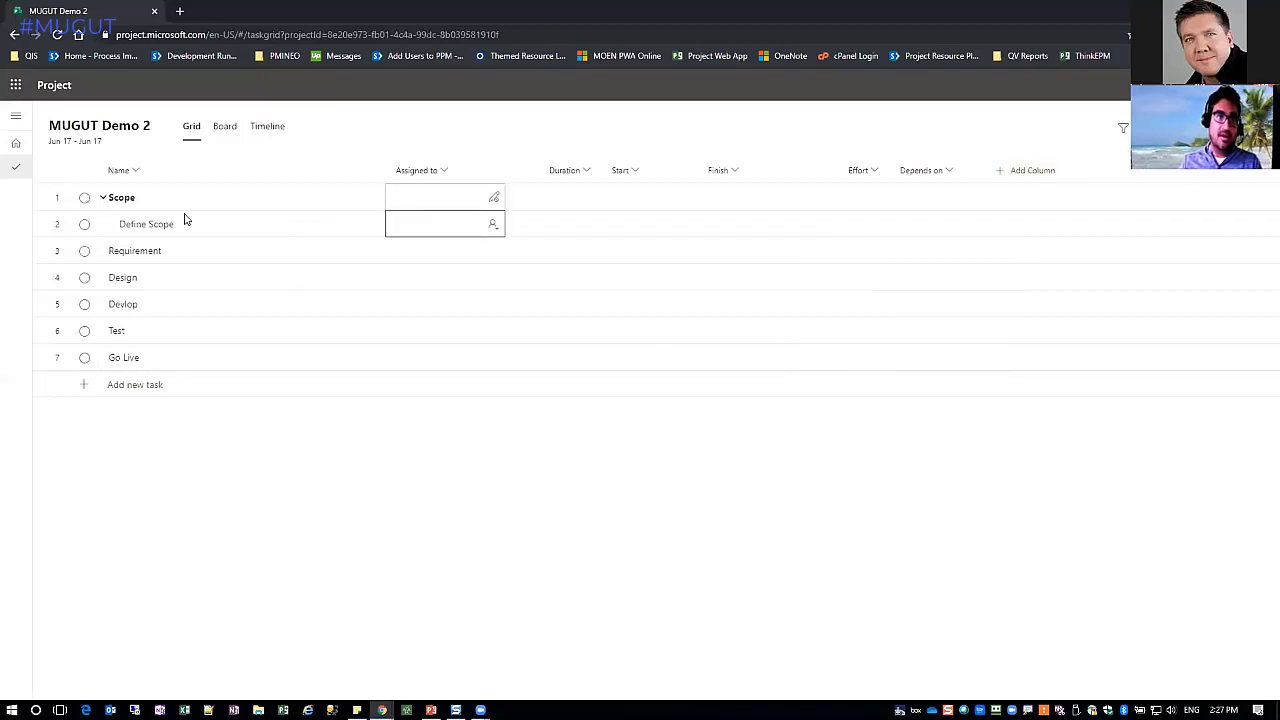
pyautogui.click(407, 202)
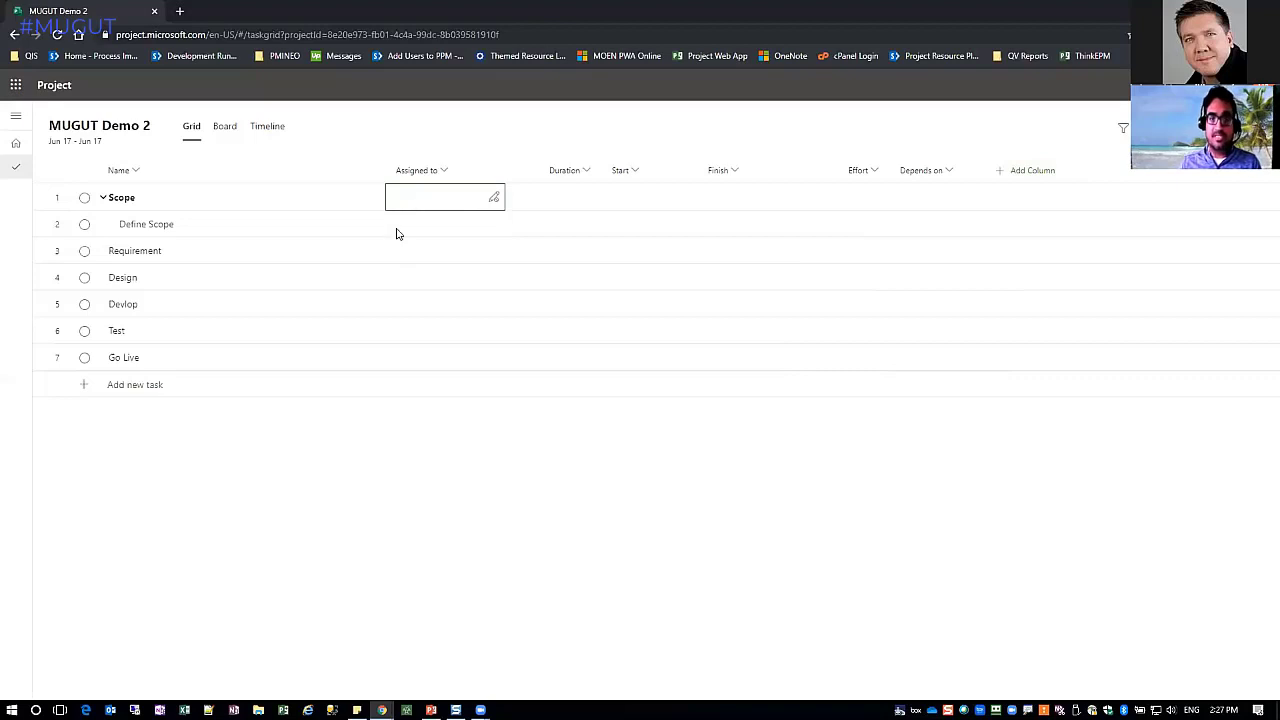
pyautogui.click(397, 233)
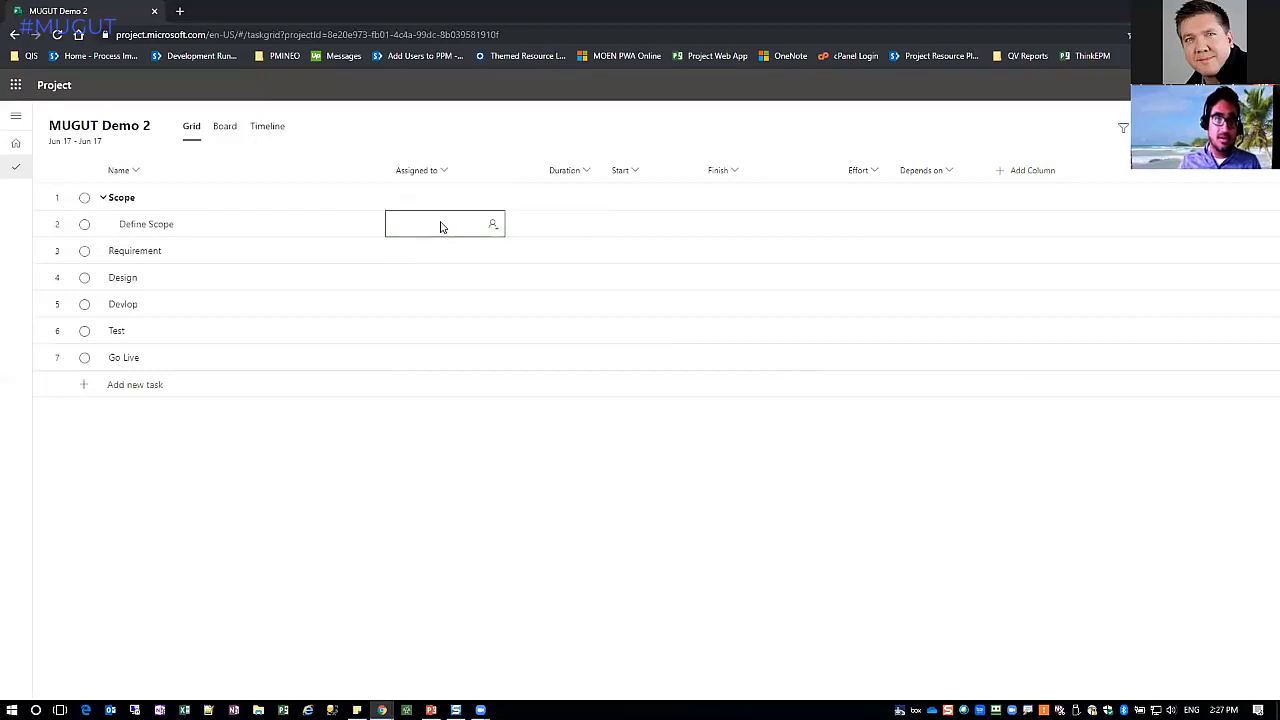
pyautogui.click(441, 226)
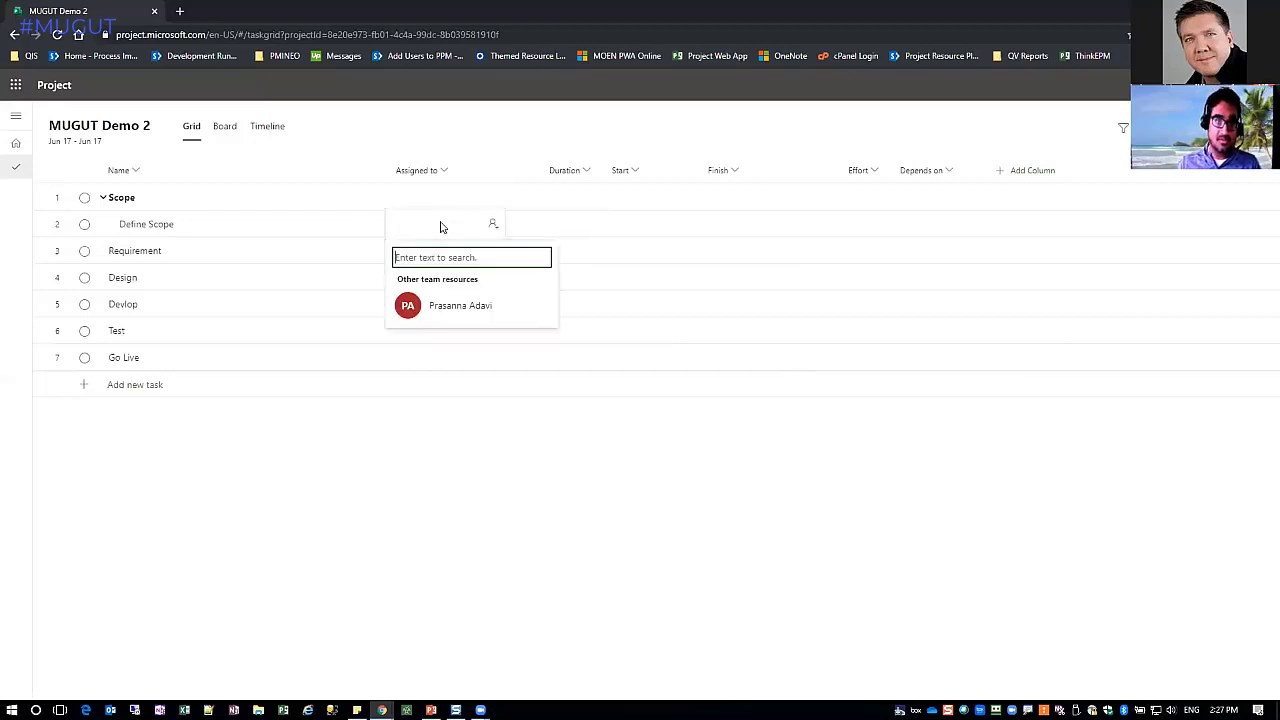
pyautogui.click(458, 308)
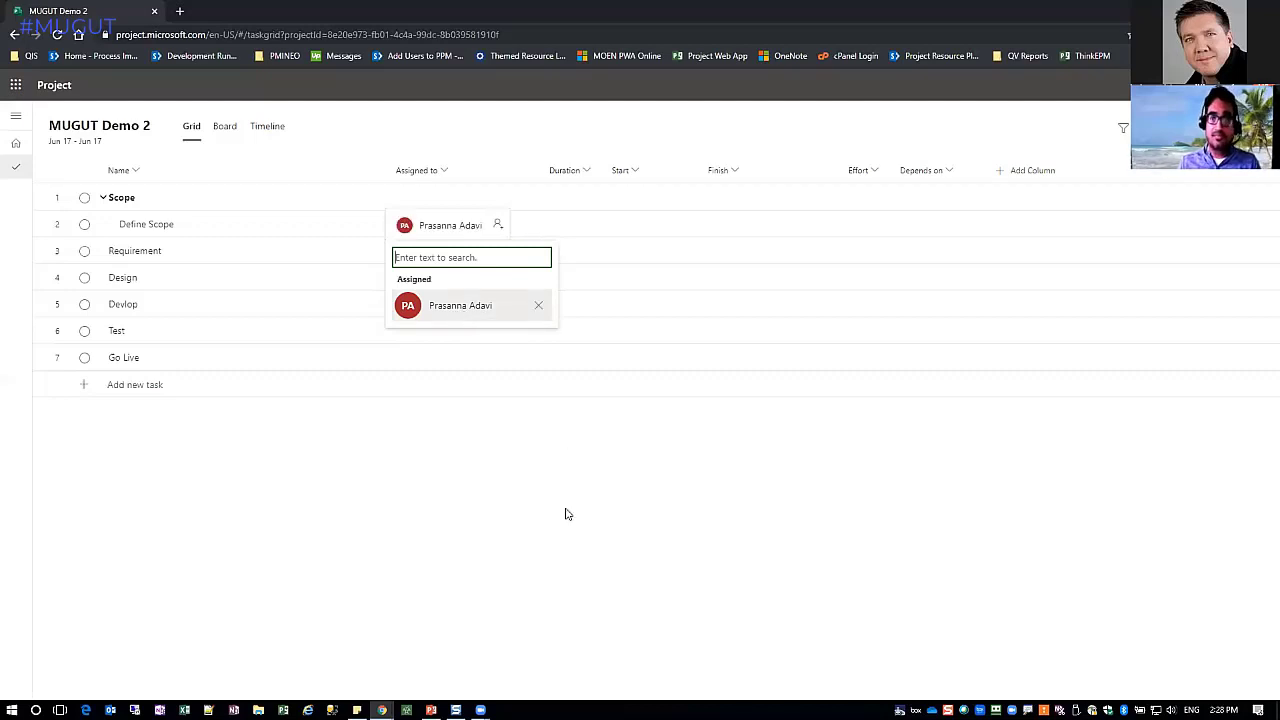
pyautogui.click(501, 221)
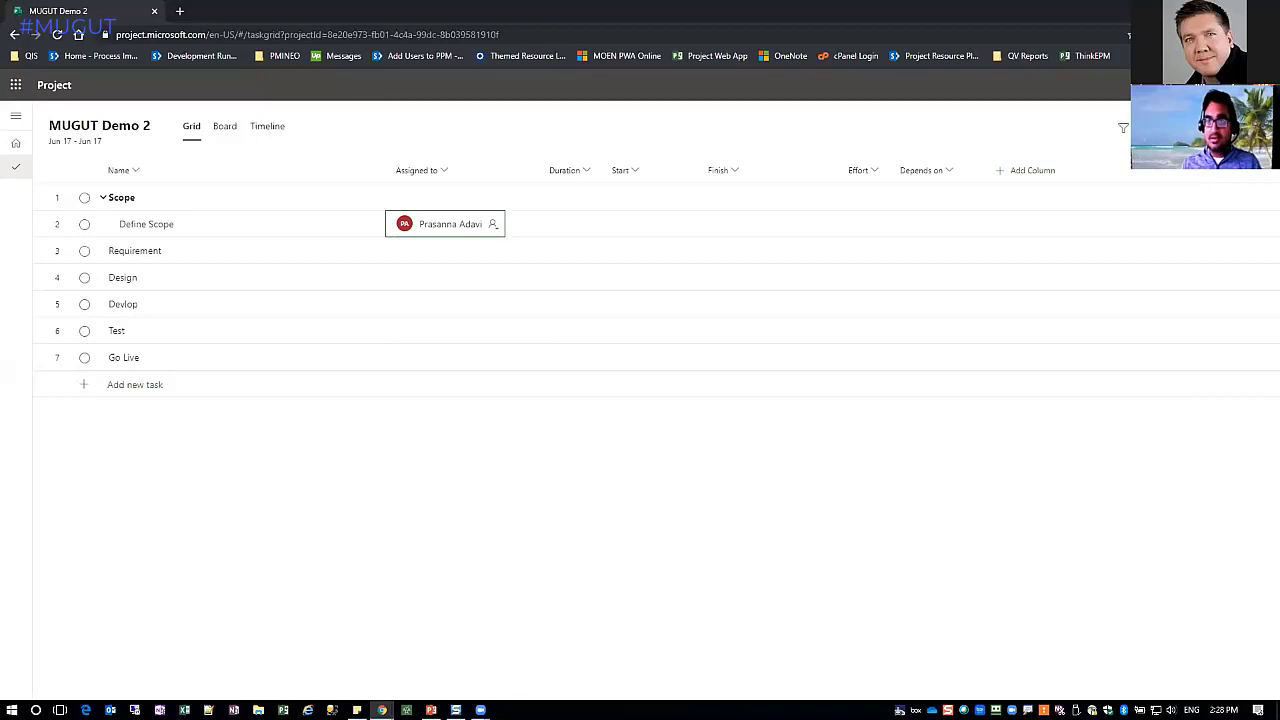
# Create a new private group named MUGUT Demo 2 for the project, with Brad Pitt and Russell Crowe as members
pyautogui.click(1205, 127)
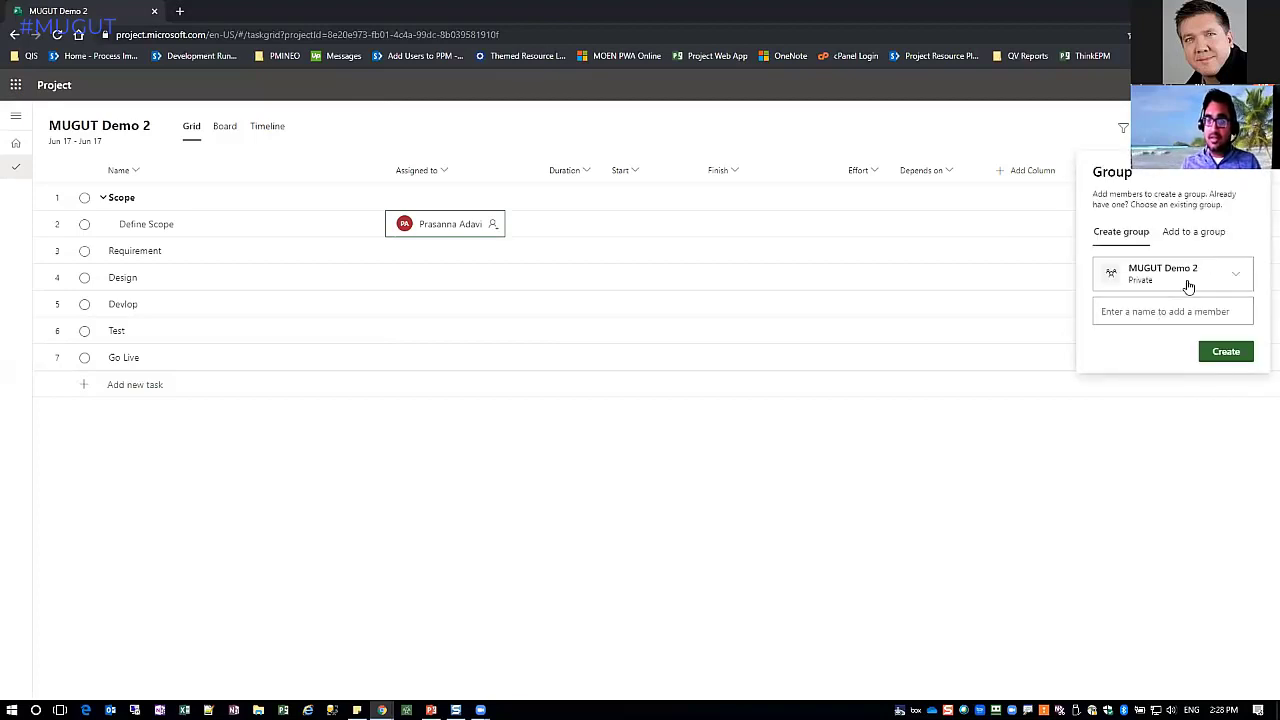
pyautogui.click(1196, 234)
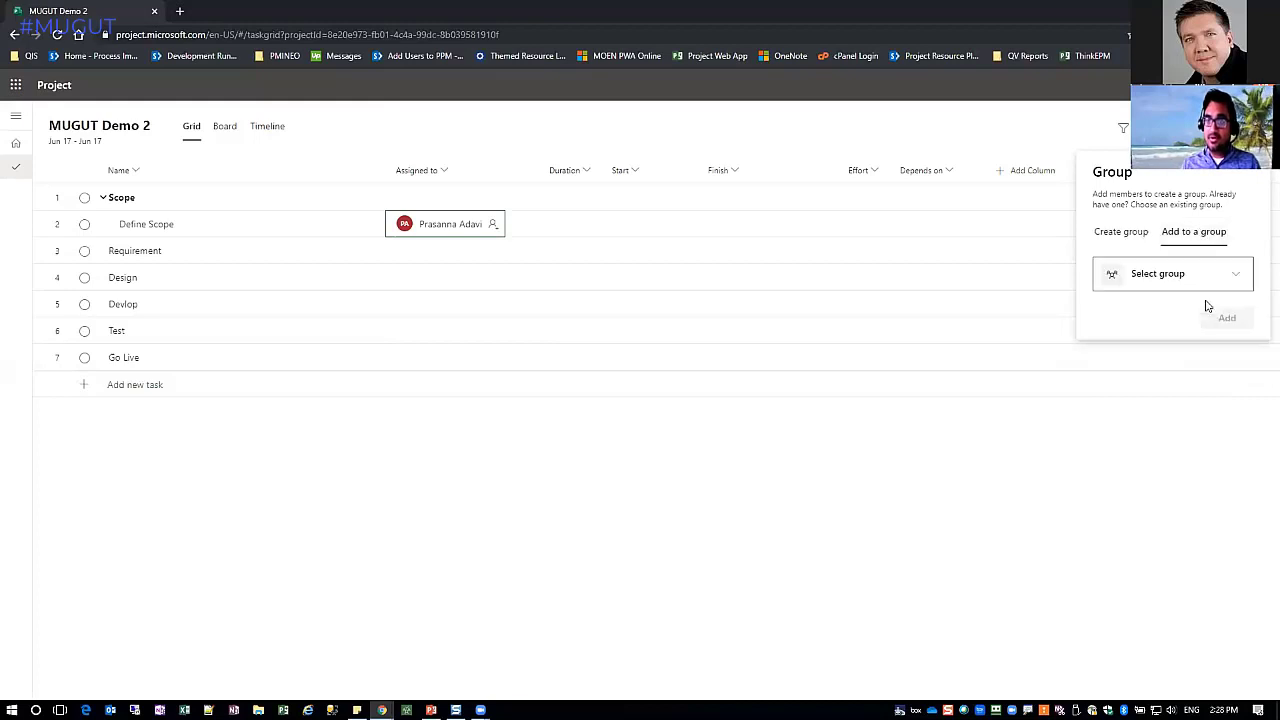
pyautogui.click(1119, 236)
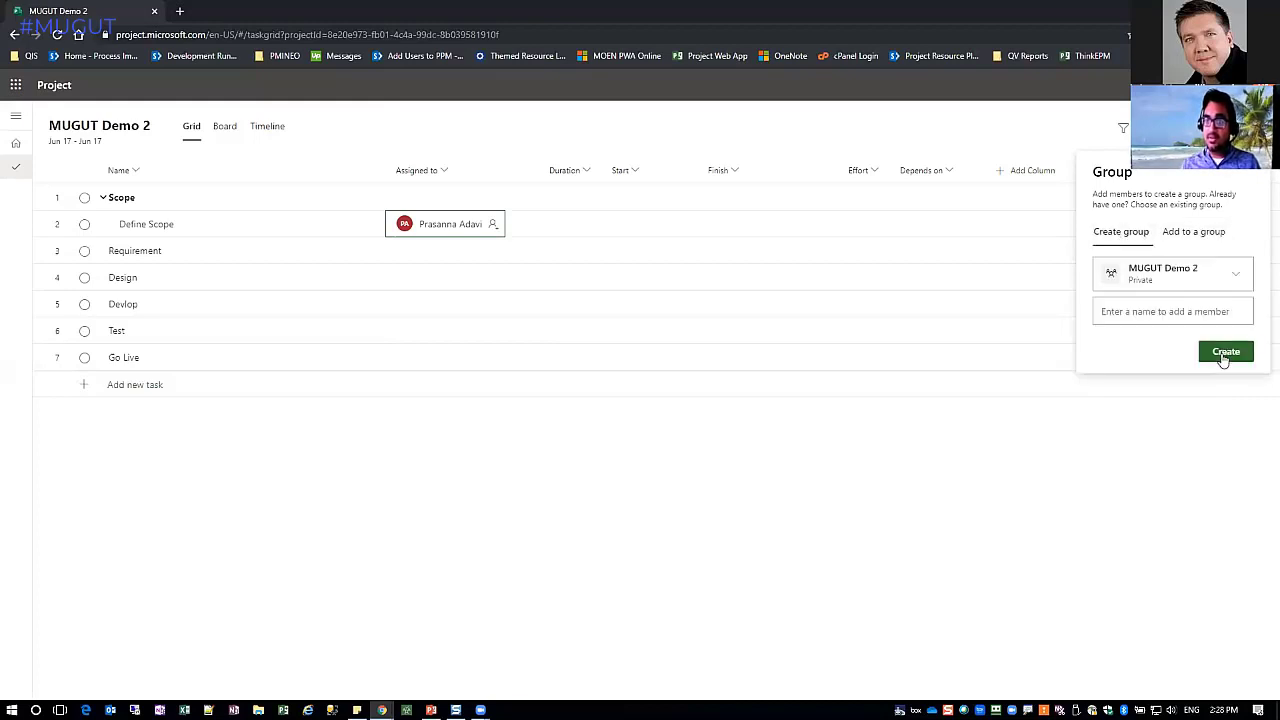
pyautogui.click(1177, 303)
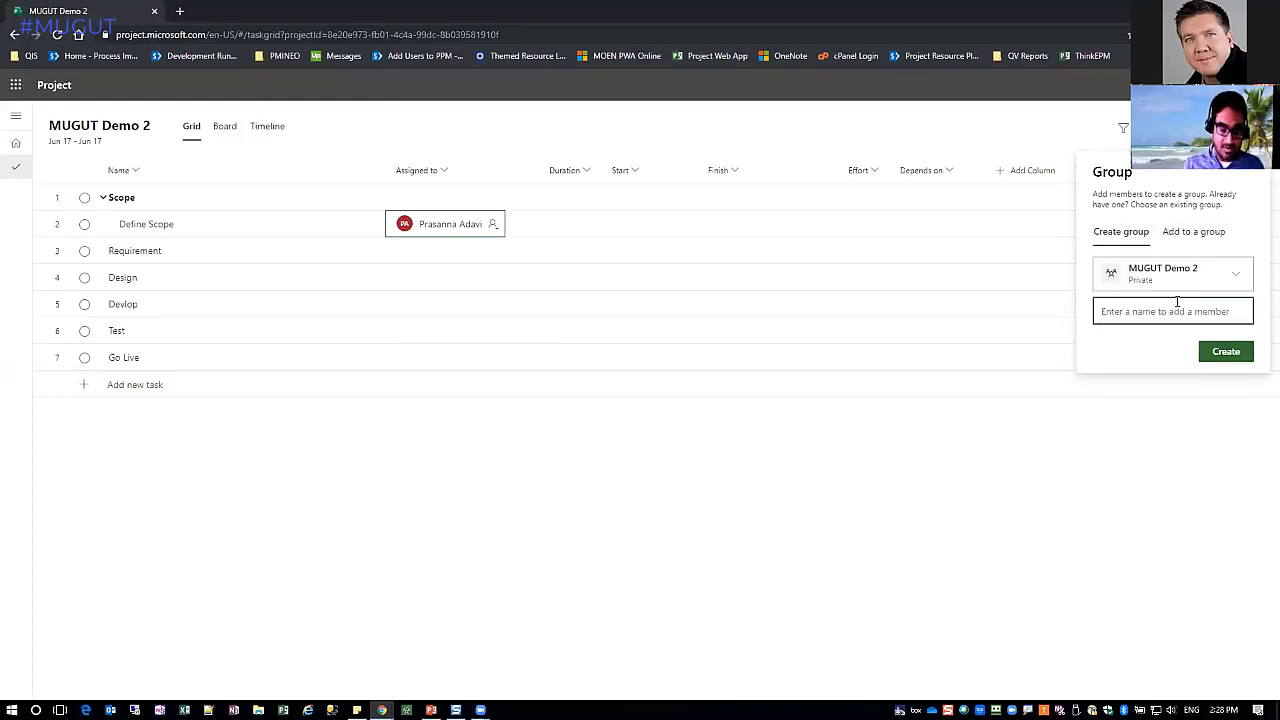
pyautogui.write('brad')
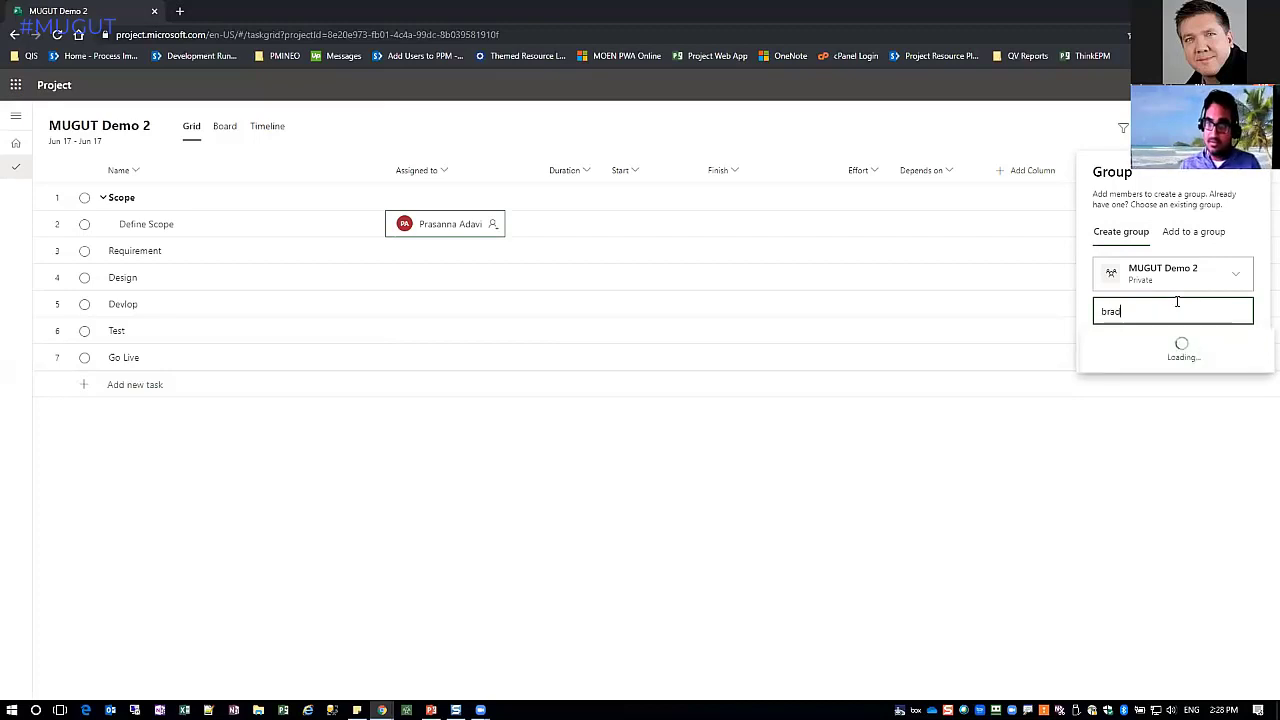
pyautogui.click(1137, 349)
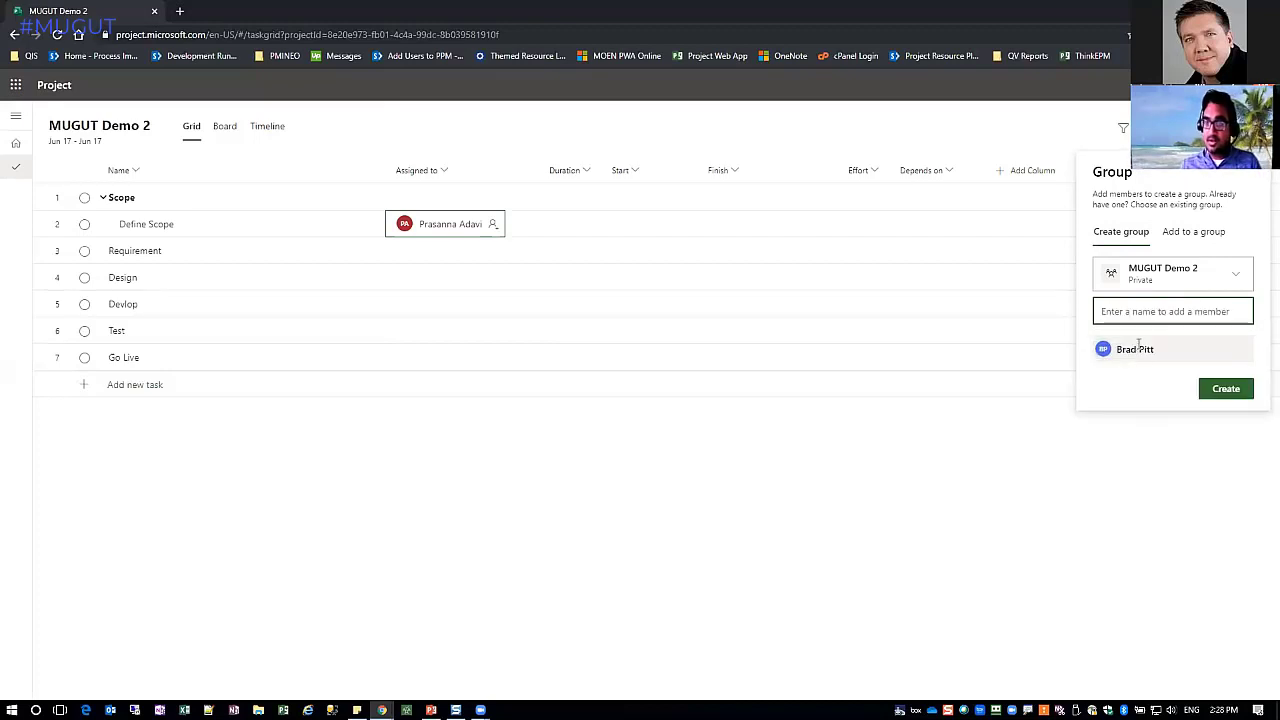
pyautogui.write('russ')
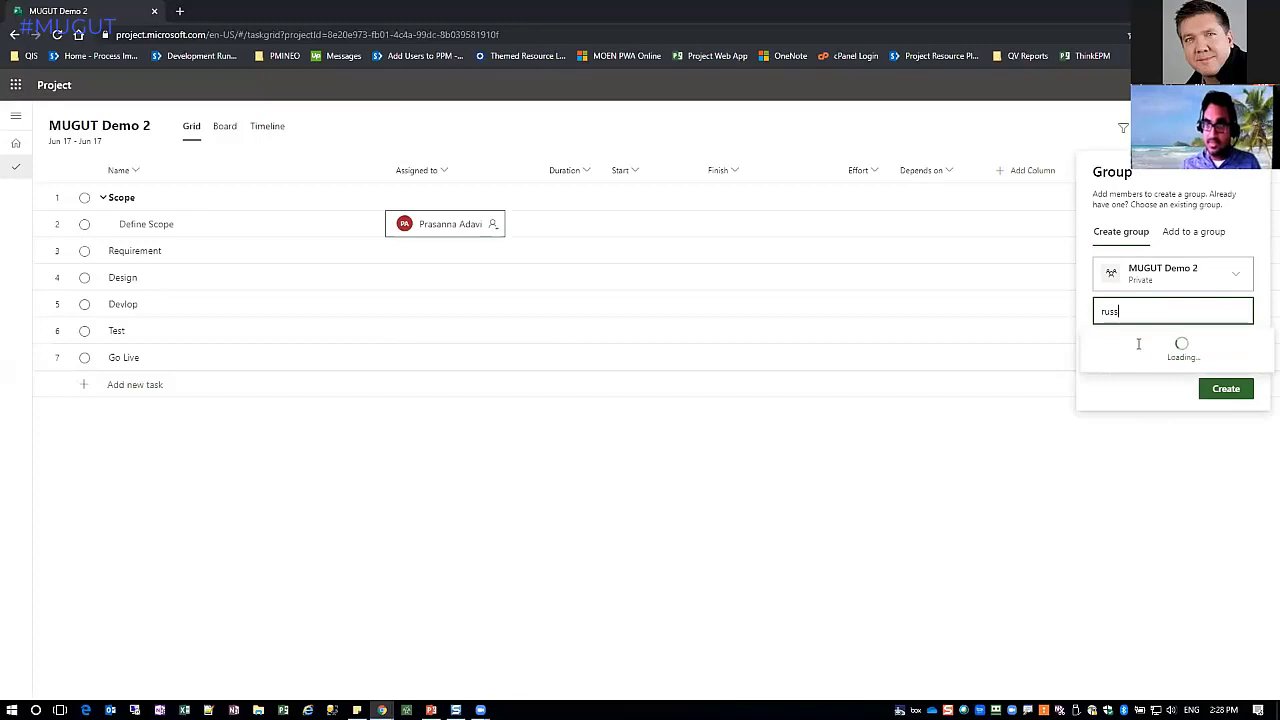
pyautogui.press('Right')
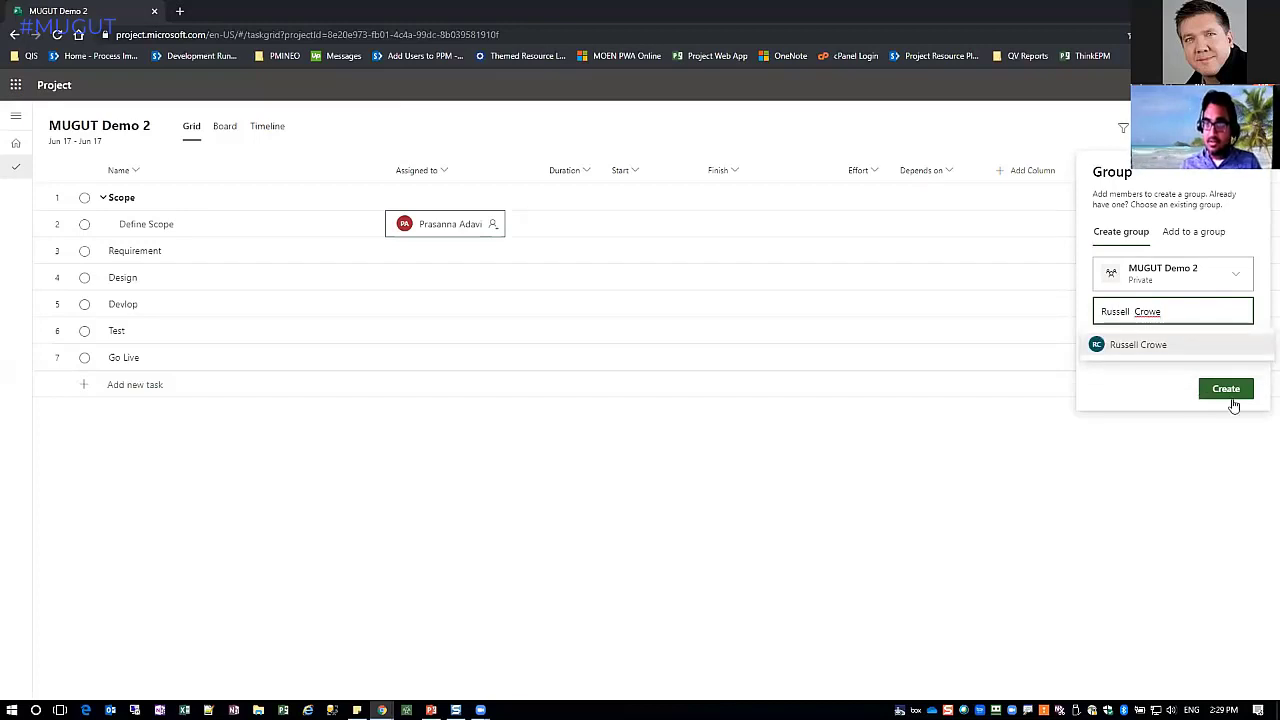
pyautogui.click(1223, 418)
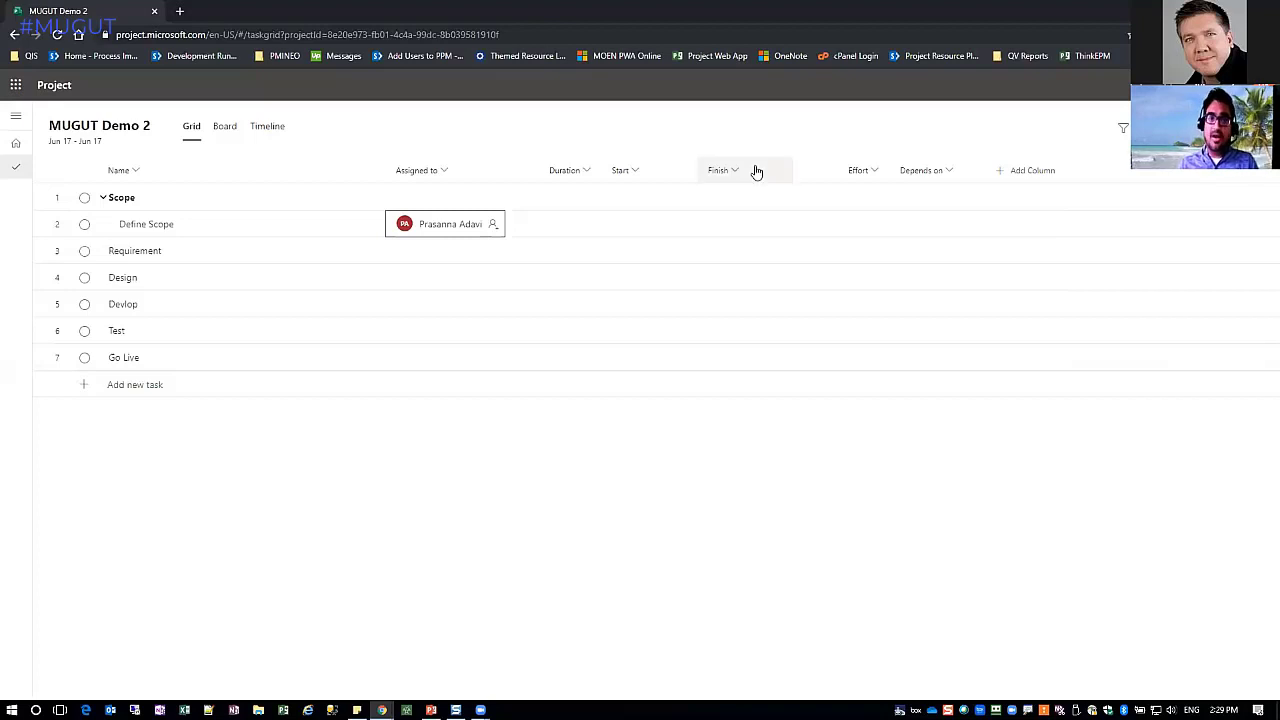
# Assign the Requirement task to Russell Crowe
pyautogui.click(450, 258)
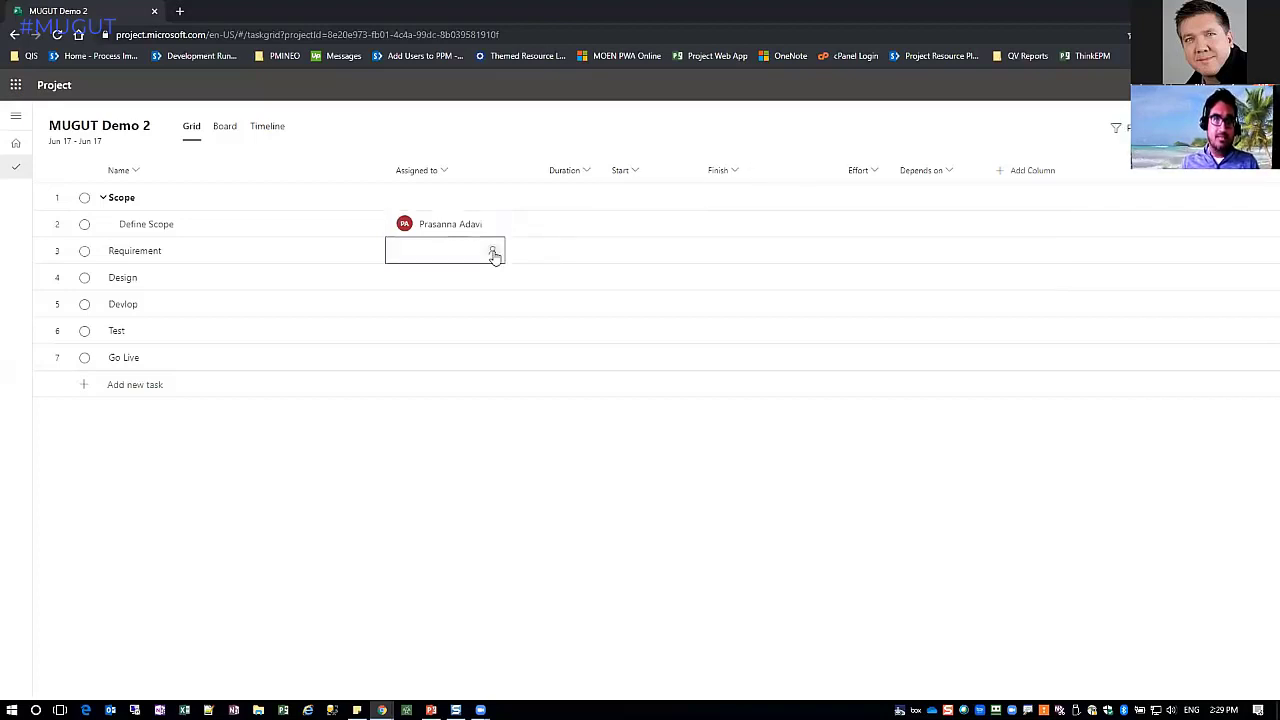
pyautogui.click(493, 253)
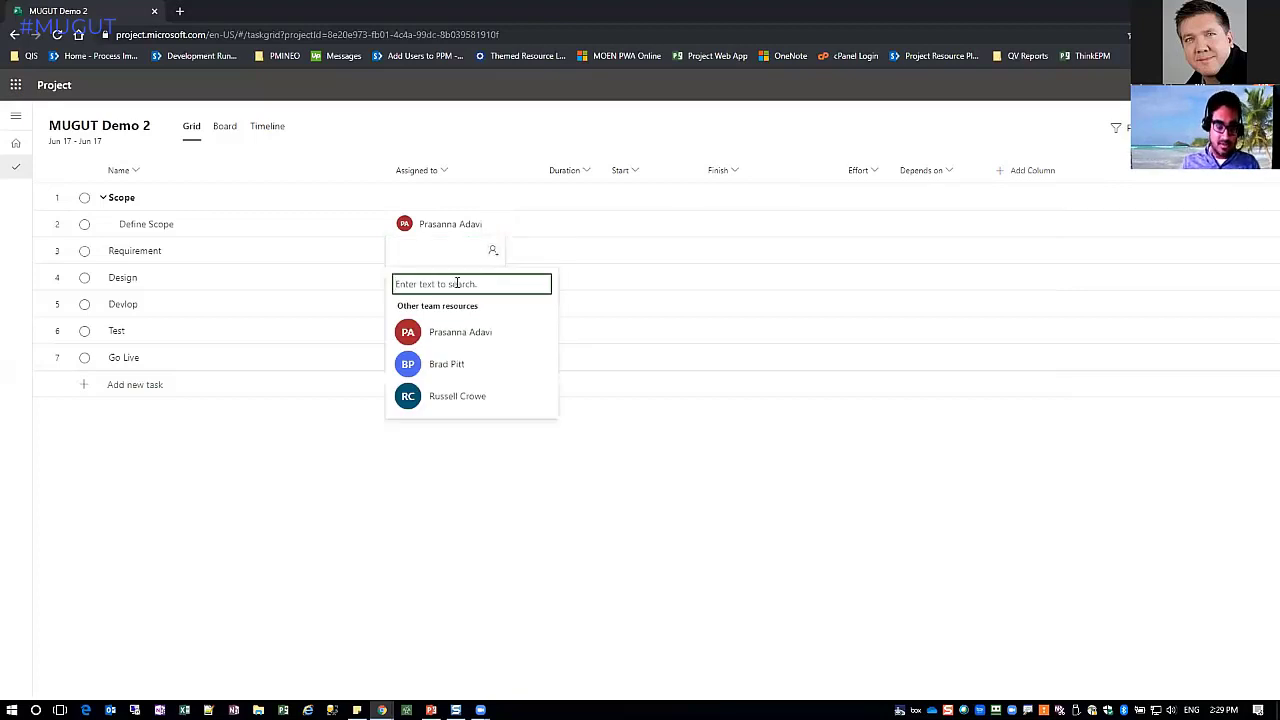
pyautogui.write('russ')
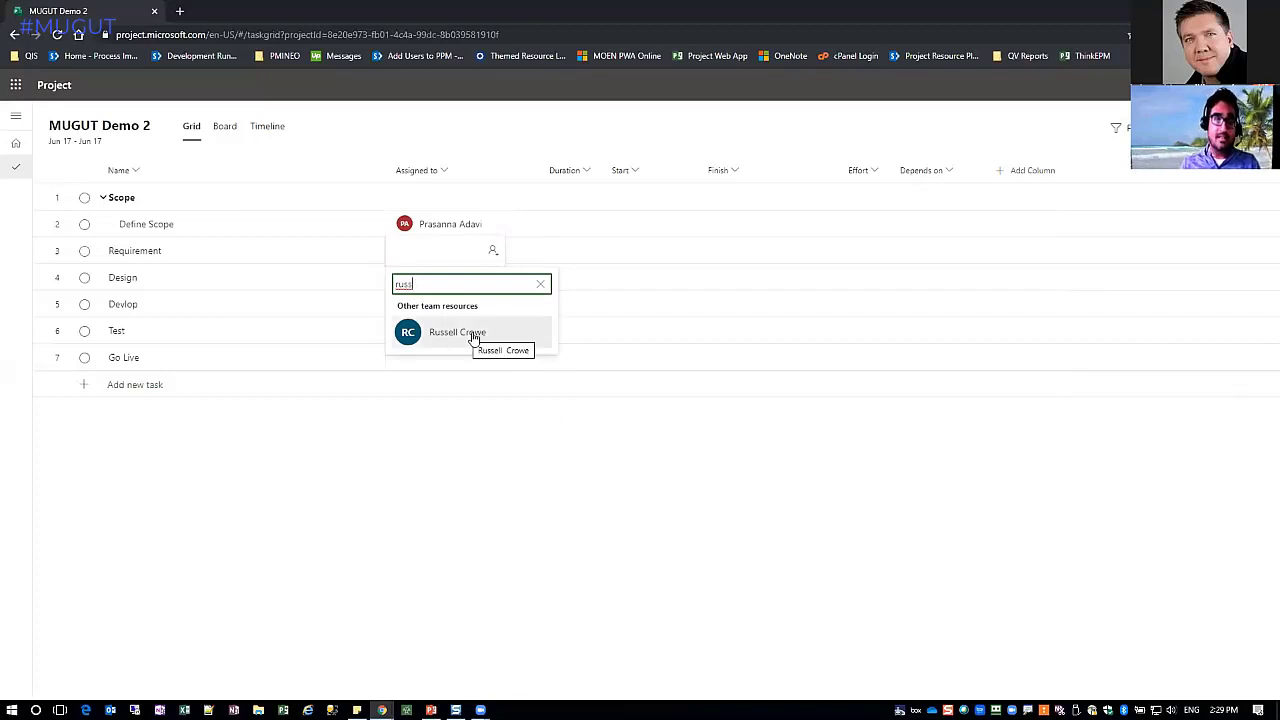
pyautogui.click(614, 280)
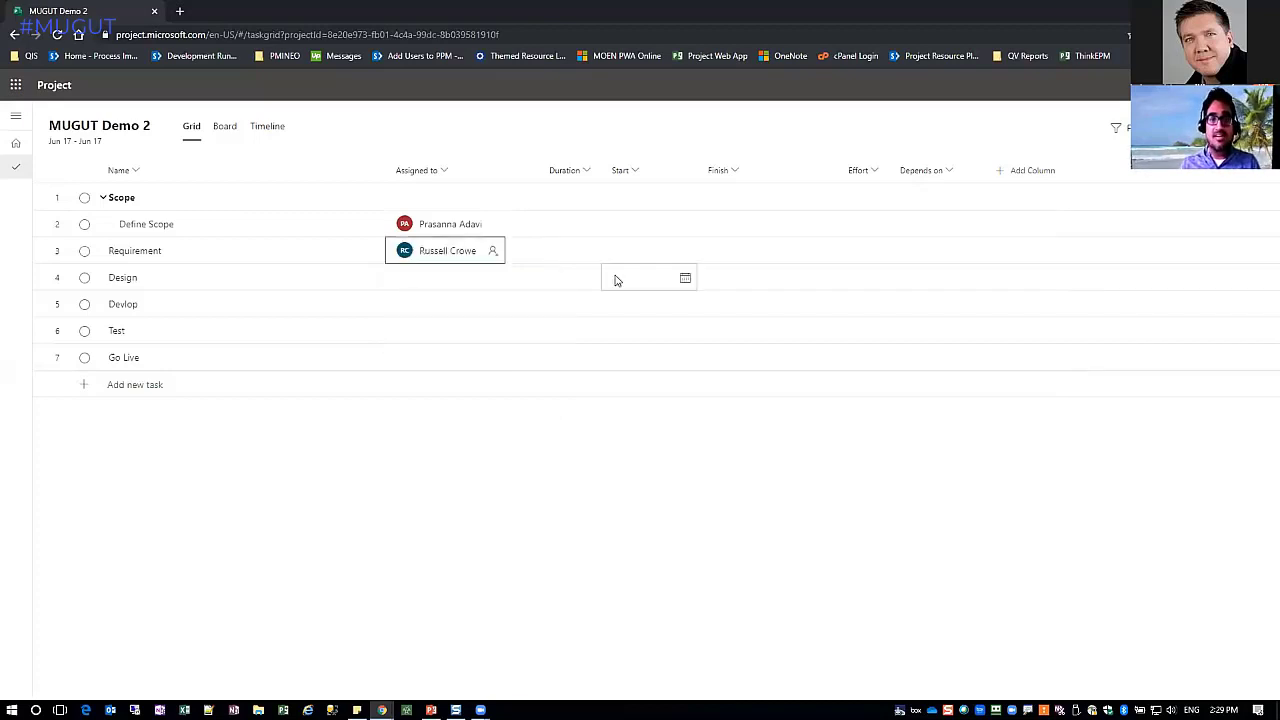
# Assign the Design task to Brad Pitt
pyautogui.click(463, 288)
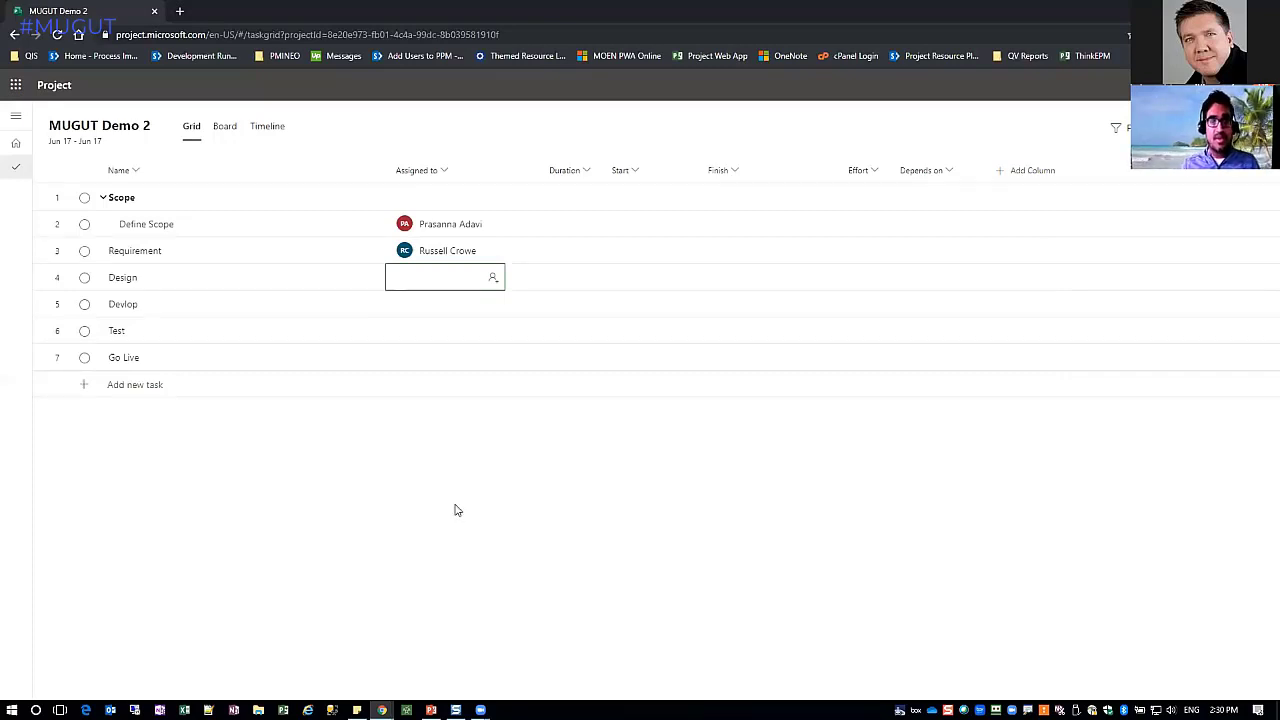
pyautogui.click(449, 277)
pyautogui.write('brad')
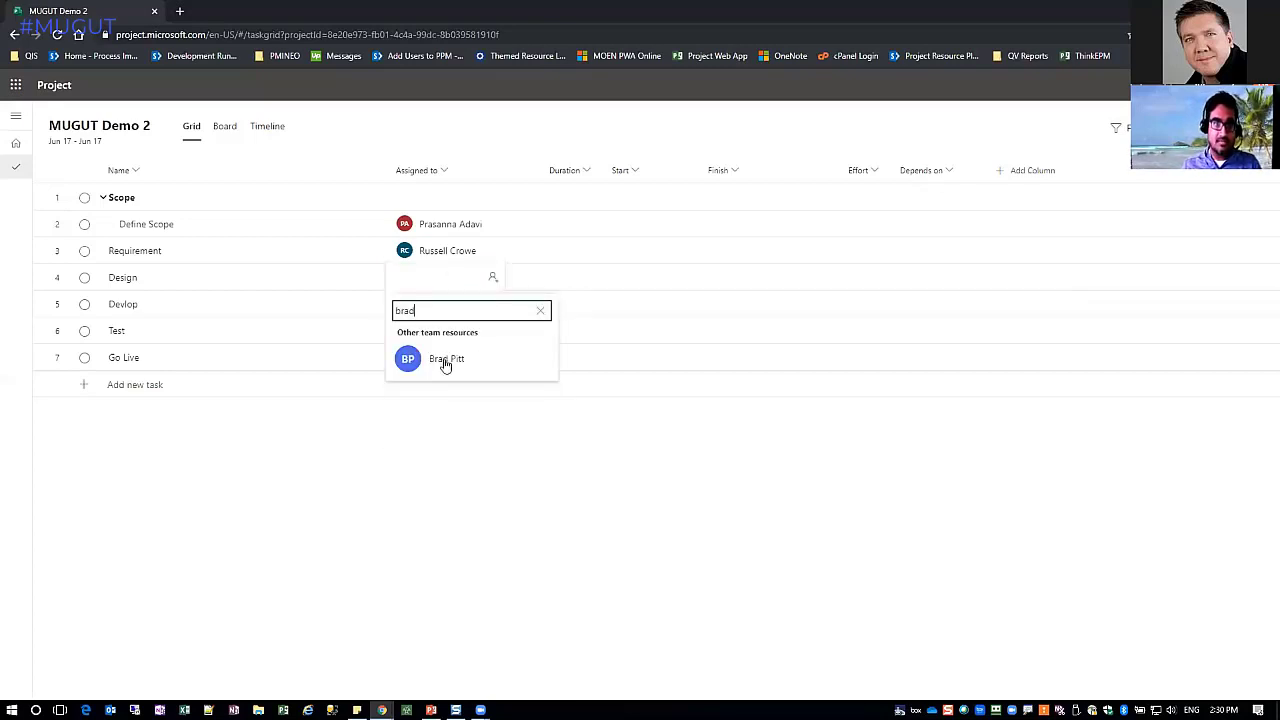
pyautogui.click(446, 360)
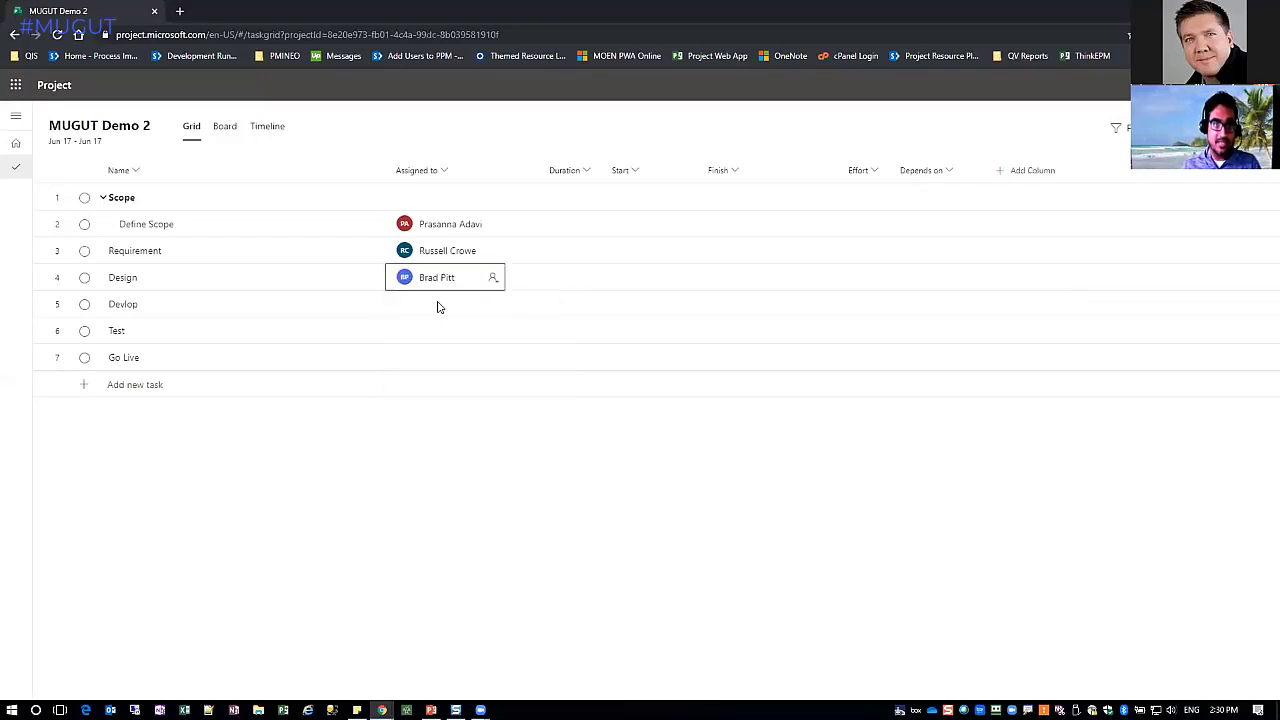
pyautogui.click(488, 304)
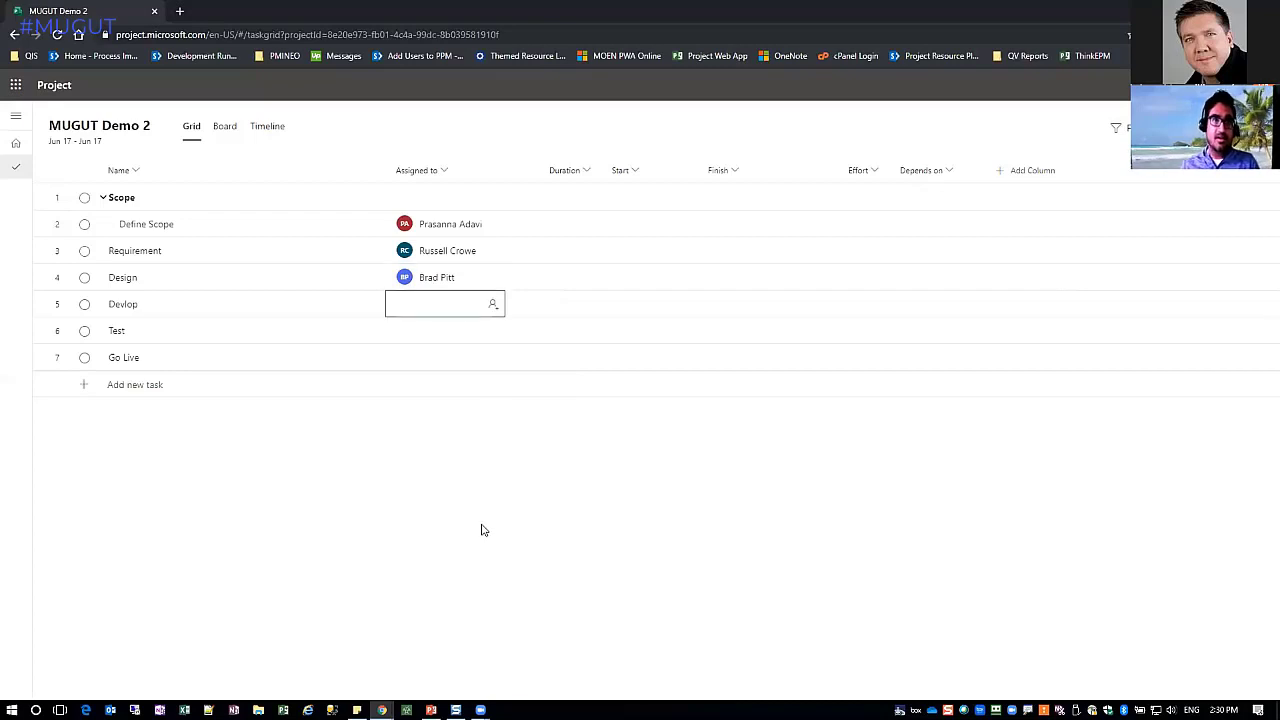
# Set the duration of the Define Scope task to 5 days
pyautogui.click(576, 231)
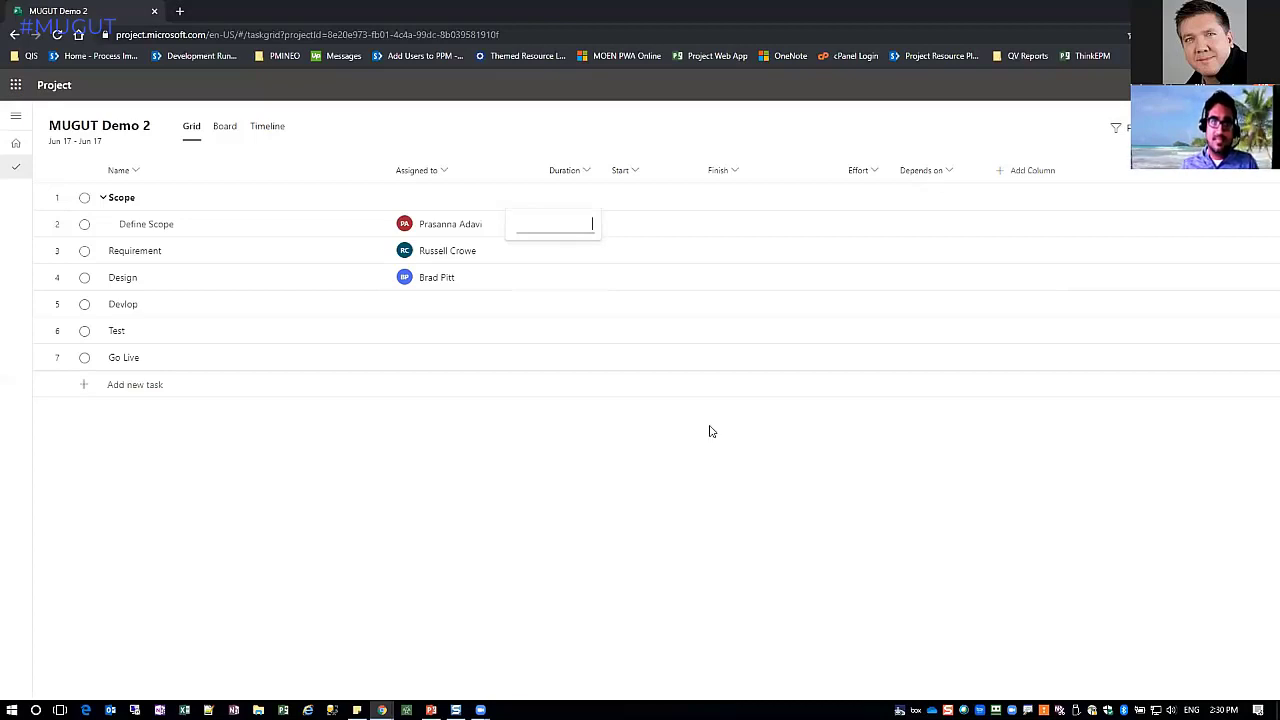
pyautogui.press('Escape')
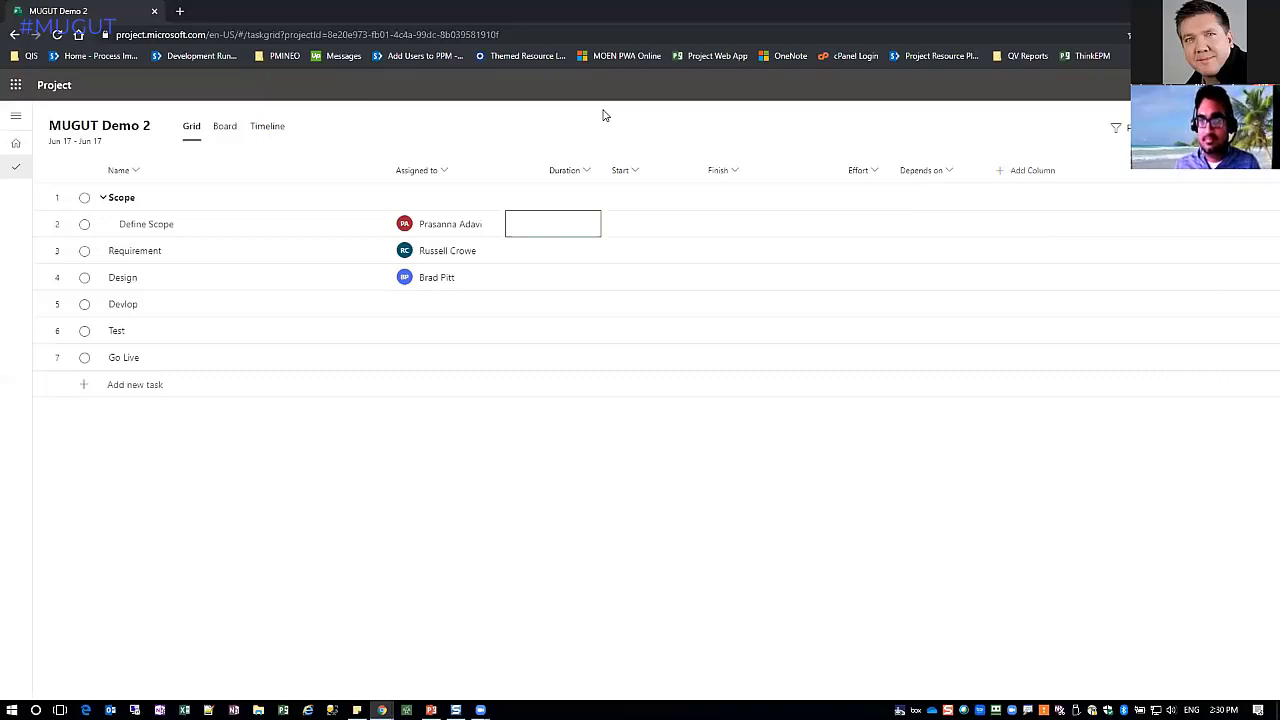
pyautogui.click(1200, 127)
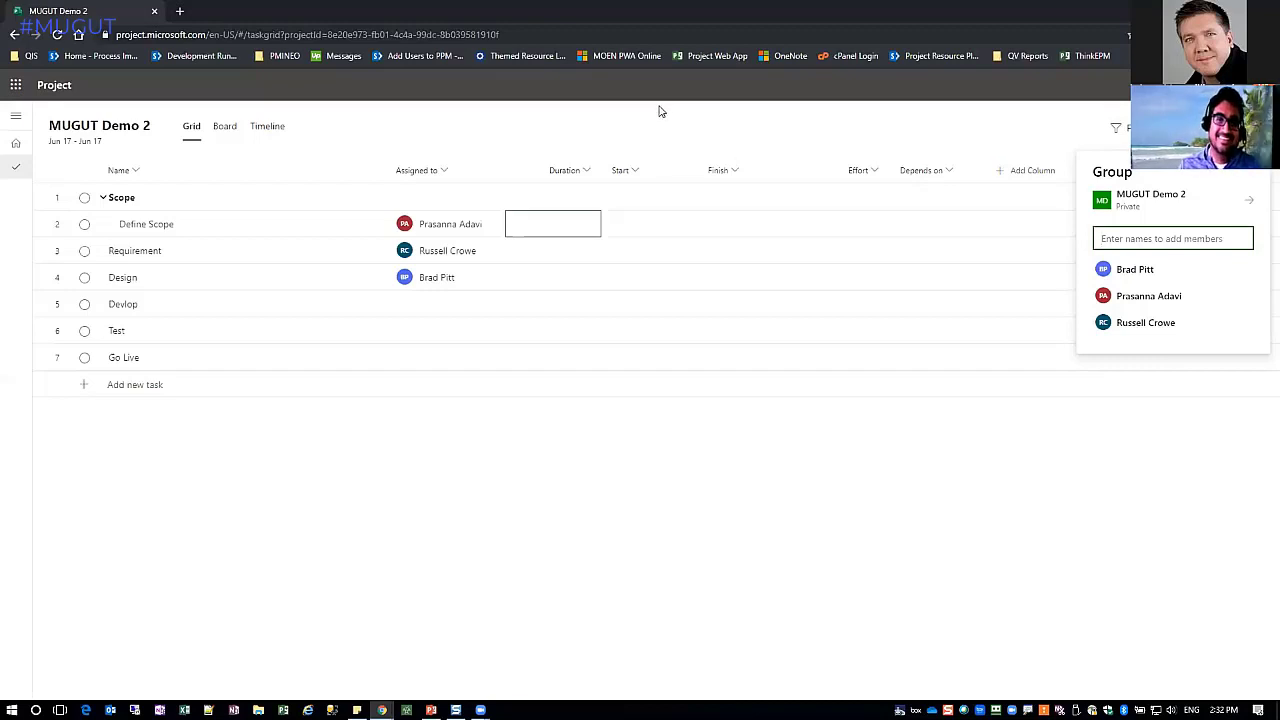
pyautogui.click(564, 228)
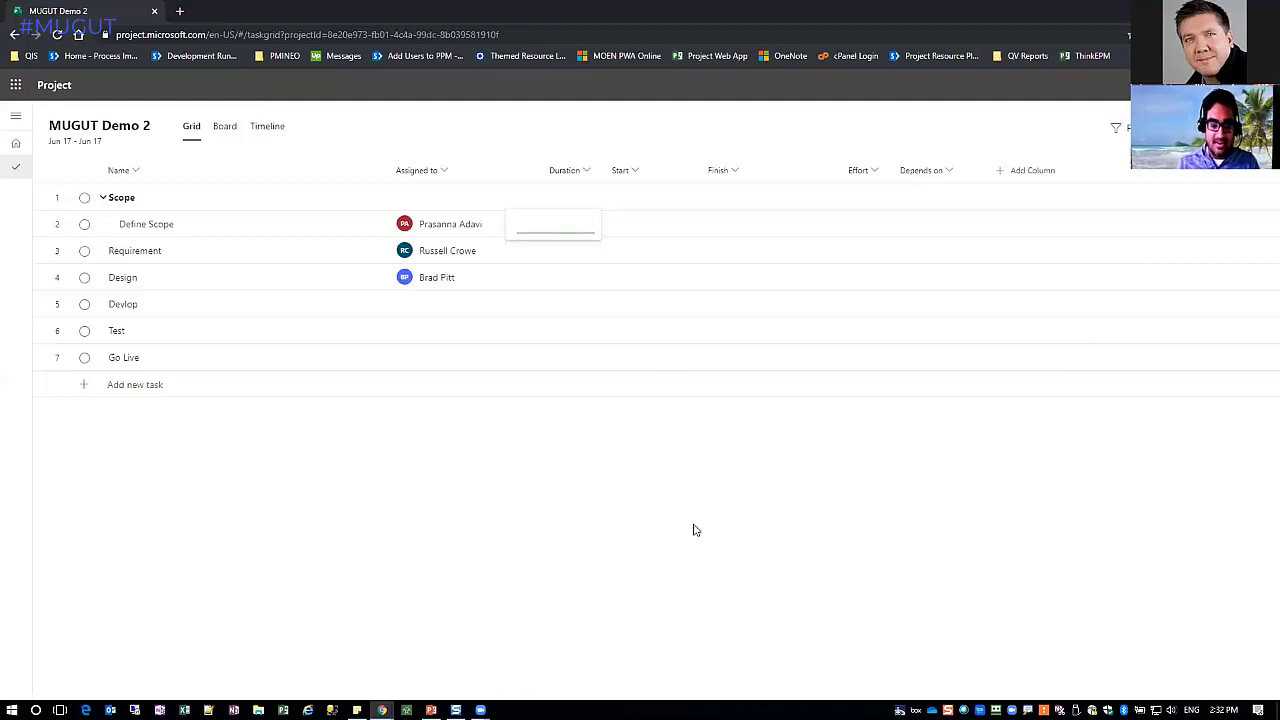
pyautogui.press('Return')
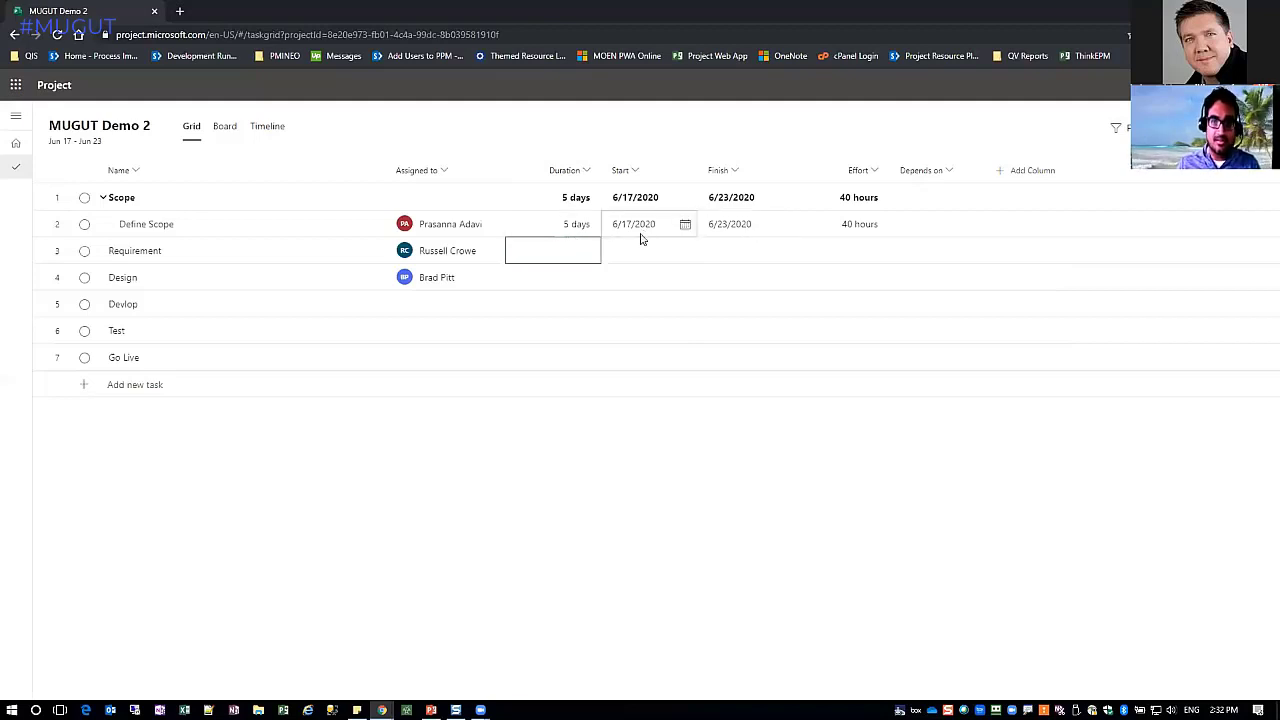
# Check the start date in the MUGUT Demo 2 project details, close them, and look at the effort of Define Scope
pyautogui.click(99, 131)
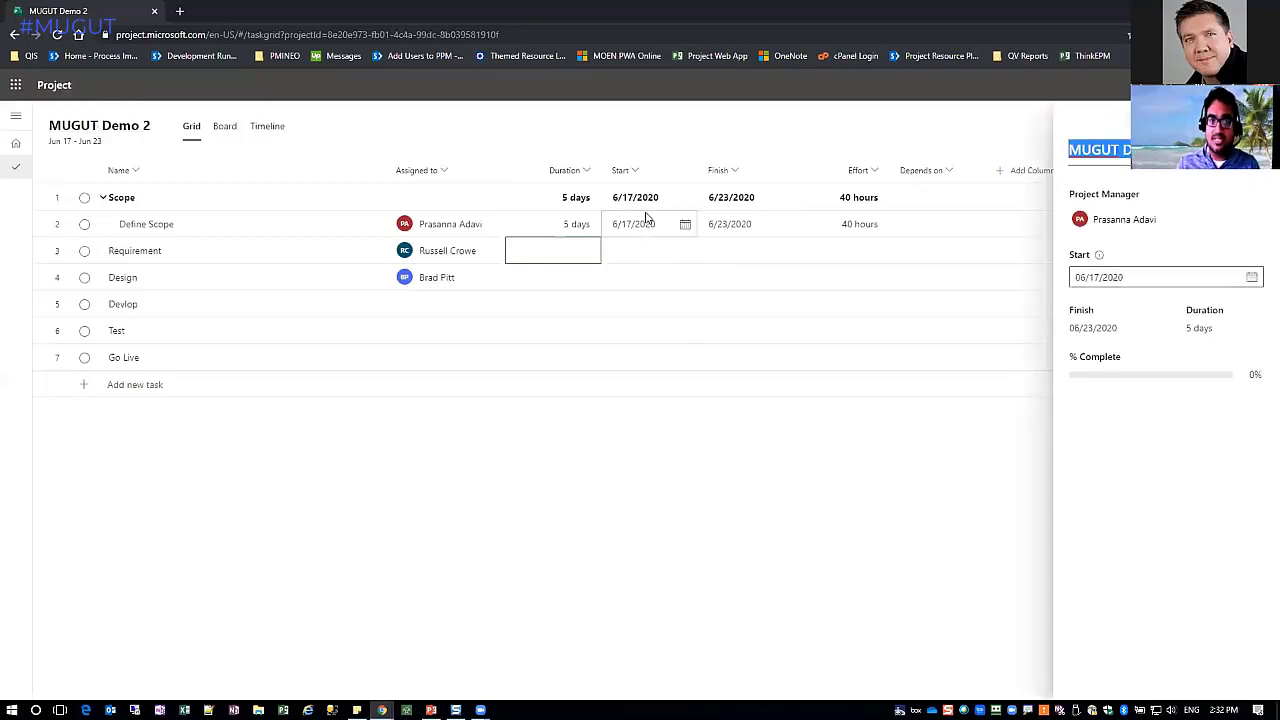
pyautogui.click(640, 257)
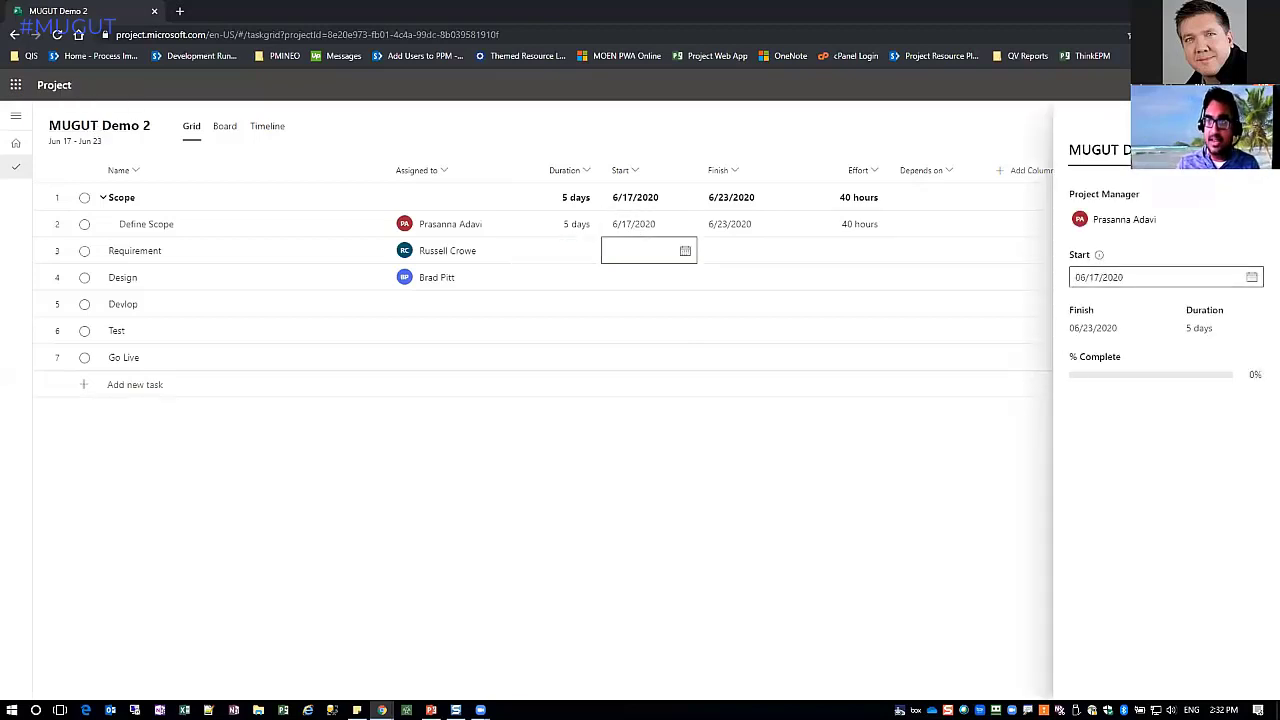
pyautogui.click(1230, 127)
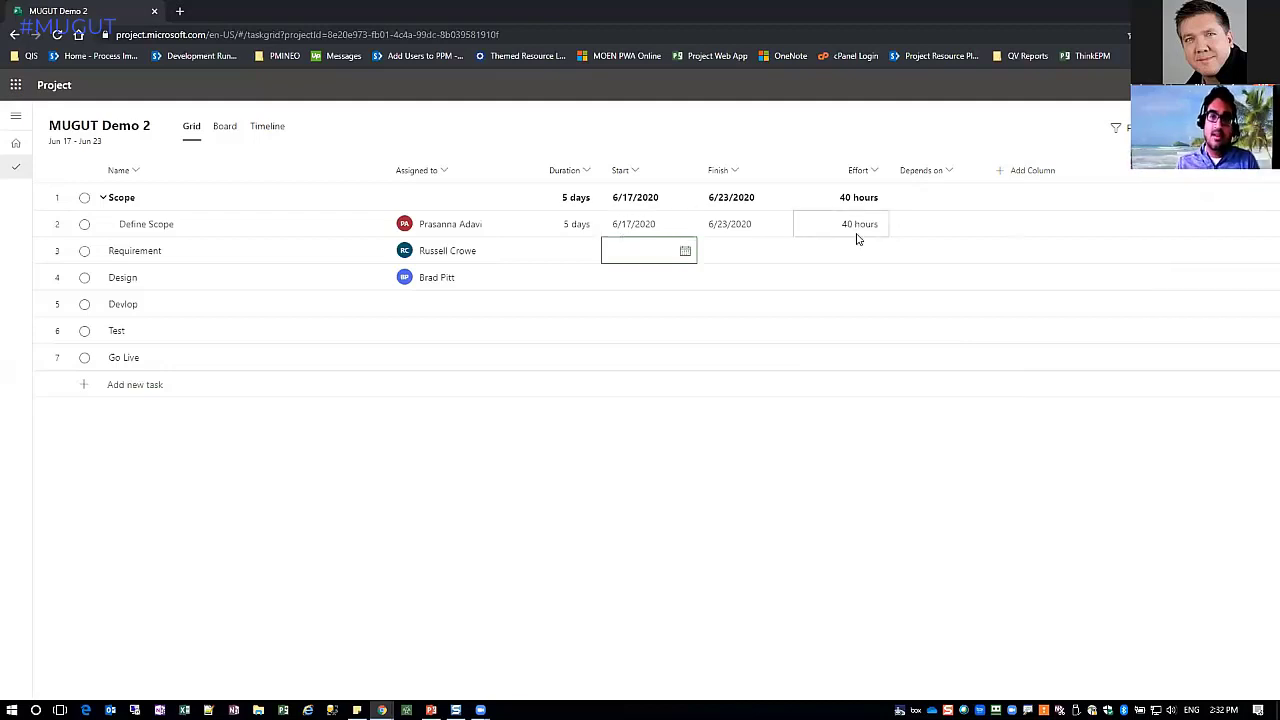
pyautogui.click(856, 236)
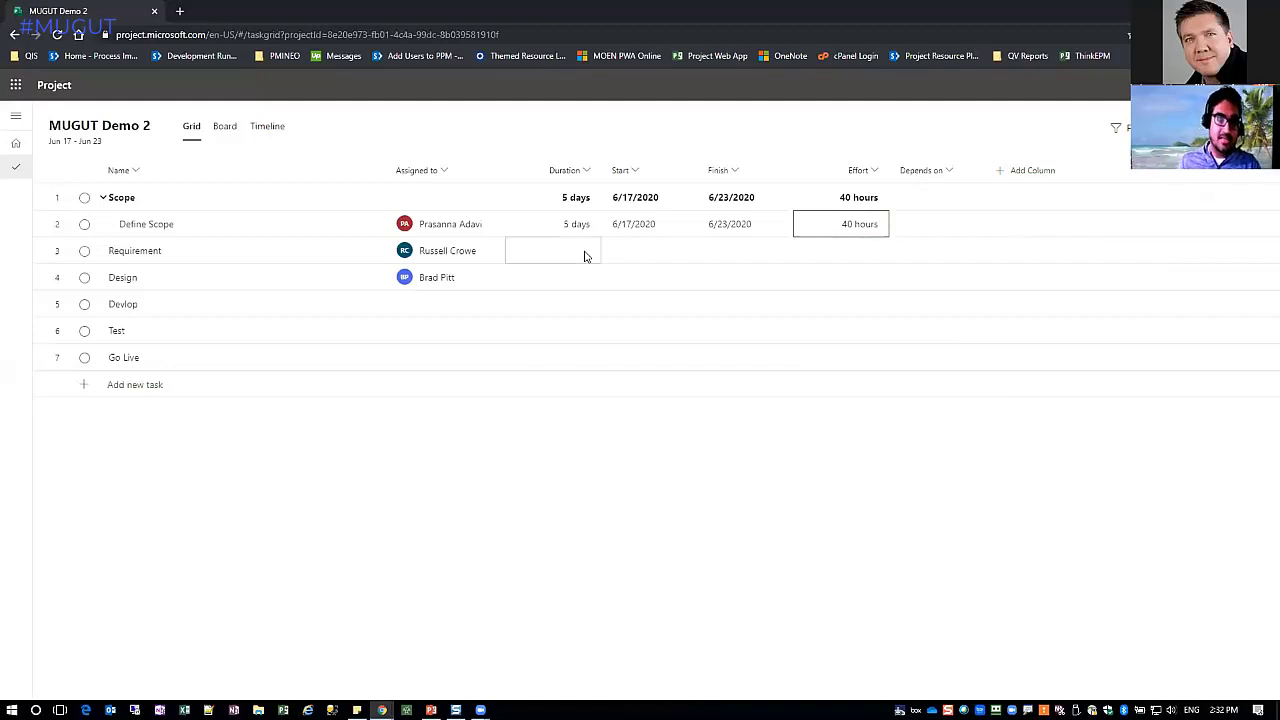
# Set the effort of the Define Scope task to 30 hours
pyautogui.click(585, 256)
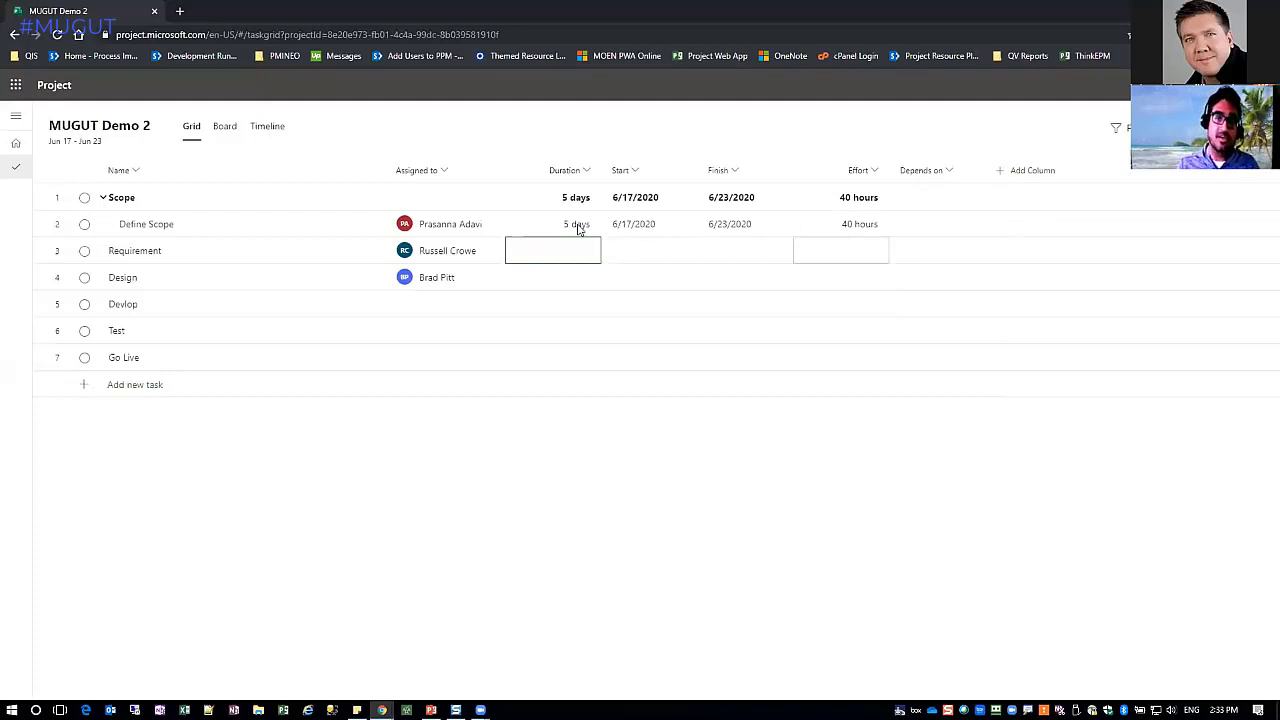
pyautogui.click(869, 236)
pyautogui.write('3')
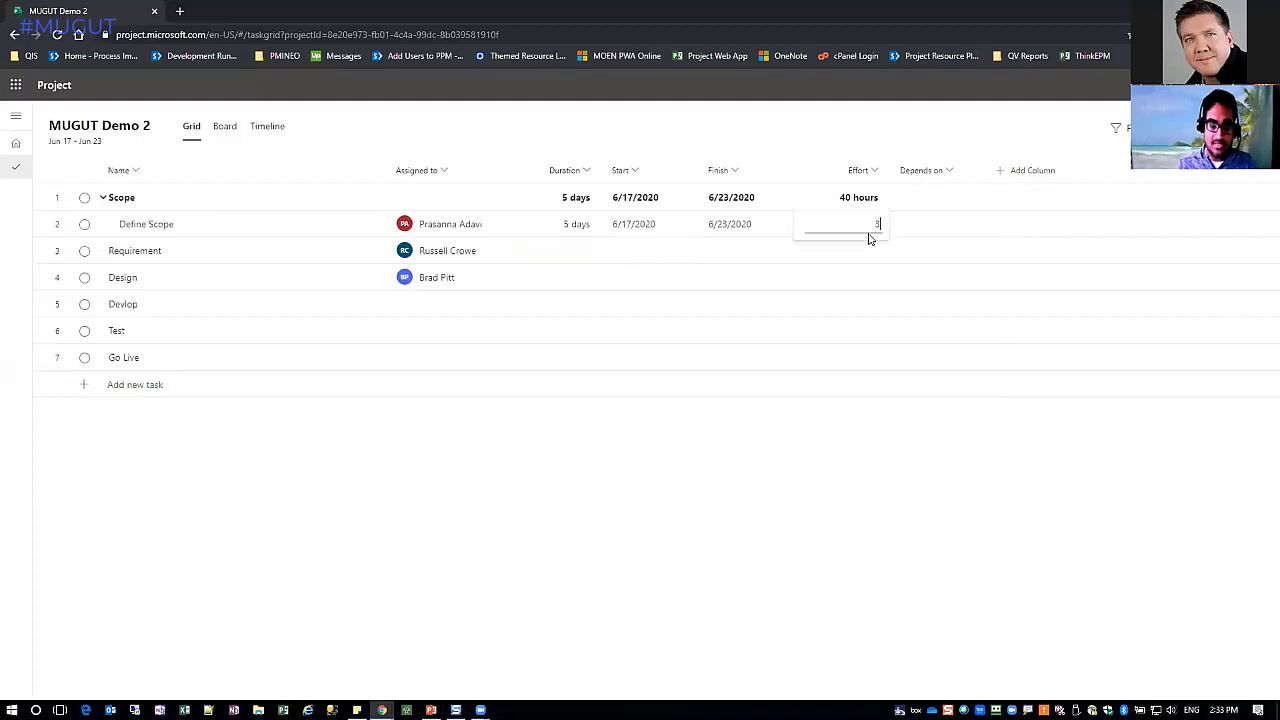
pyautogui.write('0h')
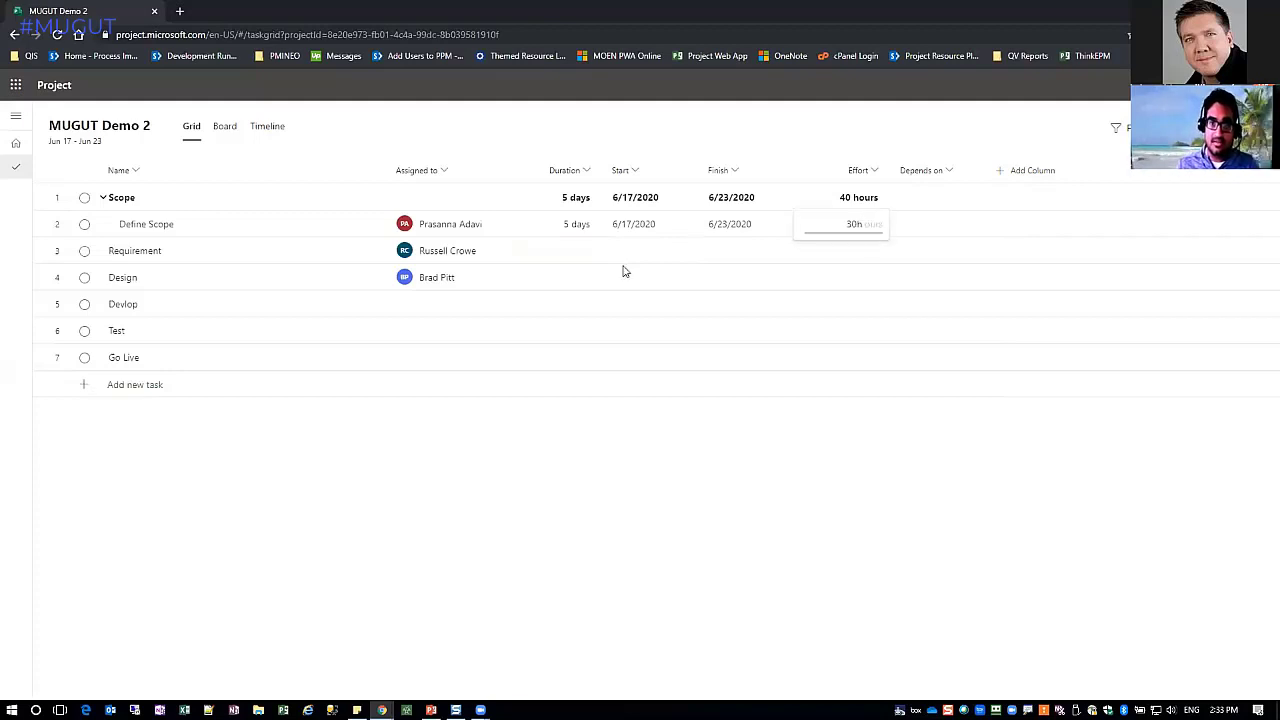
pyautogui.press('Return')
pyautogui.click(569, 258)
pyautogui.click(557, 225)
pyautogui.press('Down')
pyautogui.press('Down')
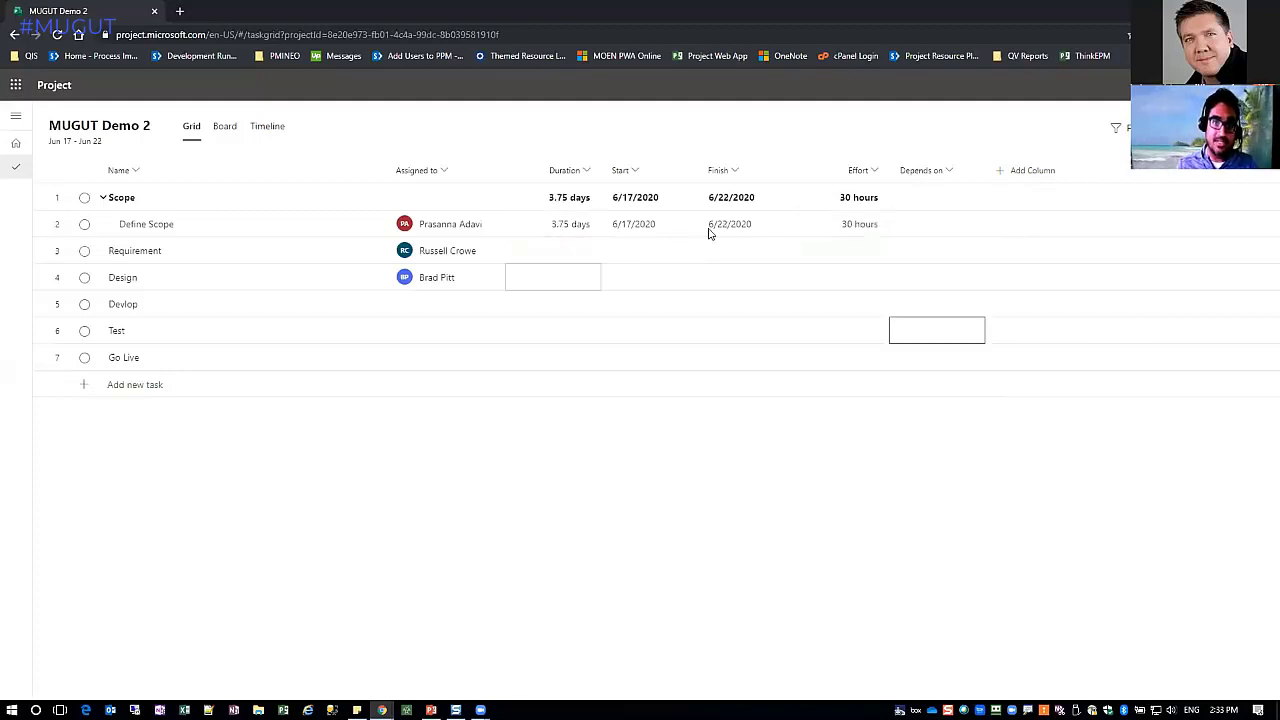
pyautogui.click(565, 252)
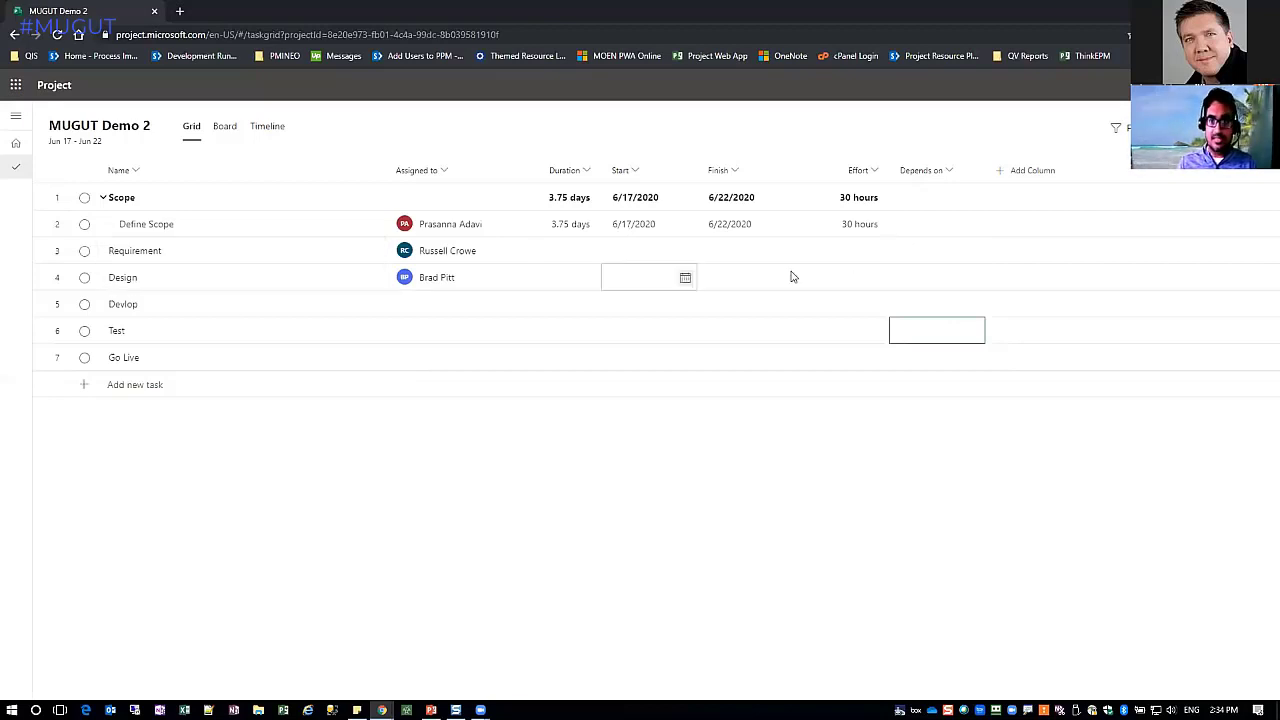
pyautogui.click(870, 226)
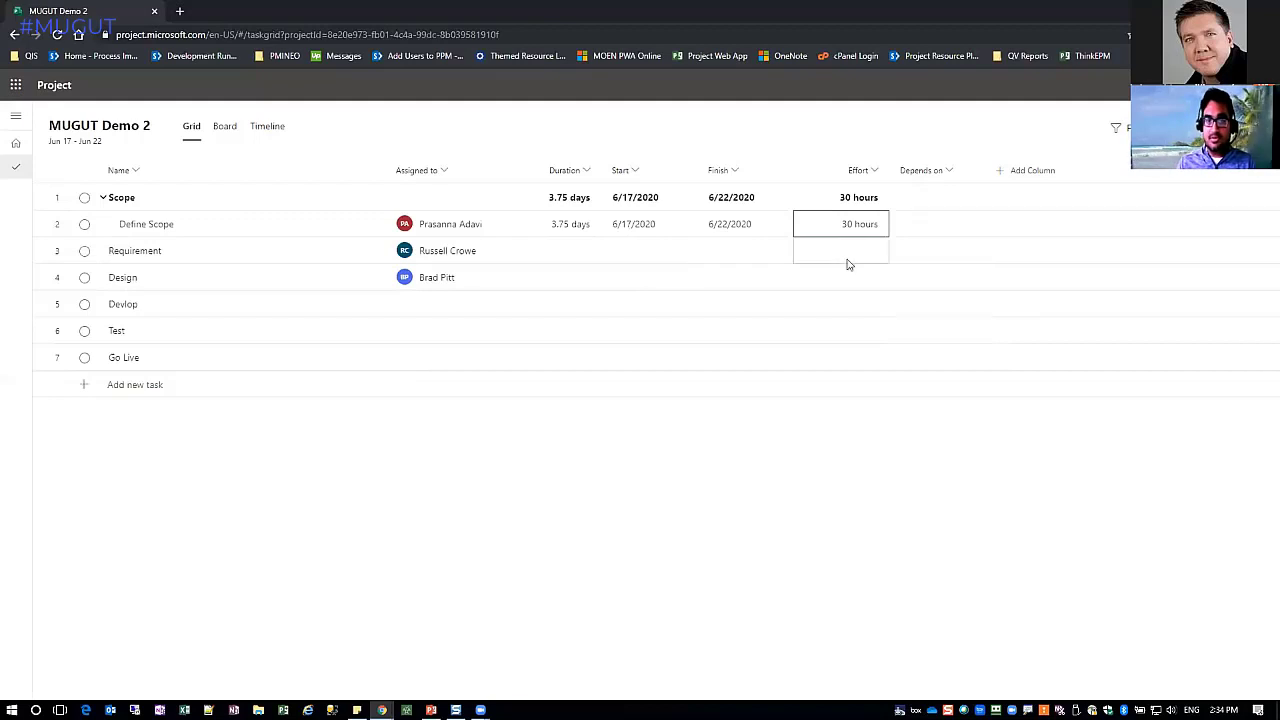
# Set the duration of the Requirement task to 5 days and of the Design task to 8 days
pyautogui.click(563, 257)
pyautogui.write('5')
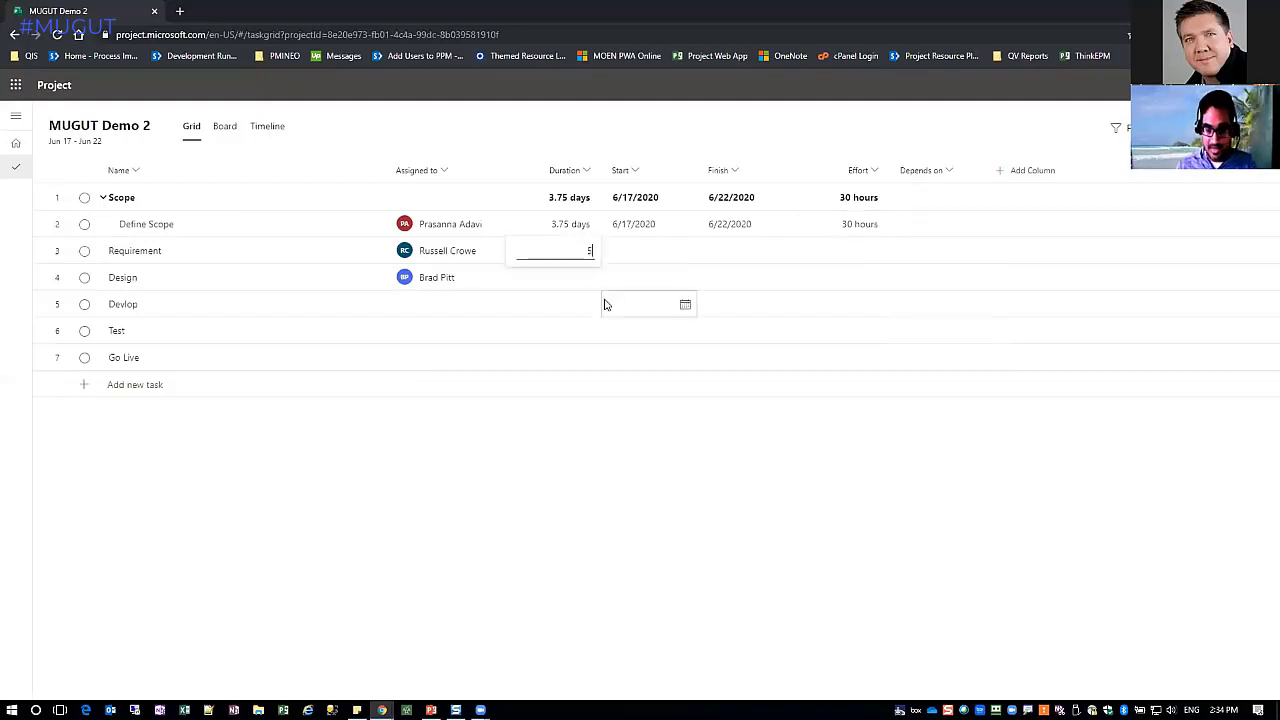
pyautogui.press('Return')
pyautogui.write('8')
pyautogui.press('Return')
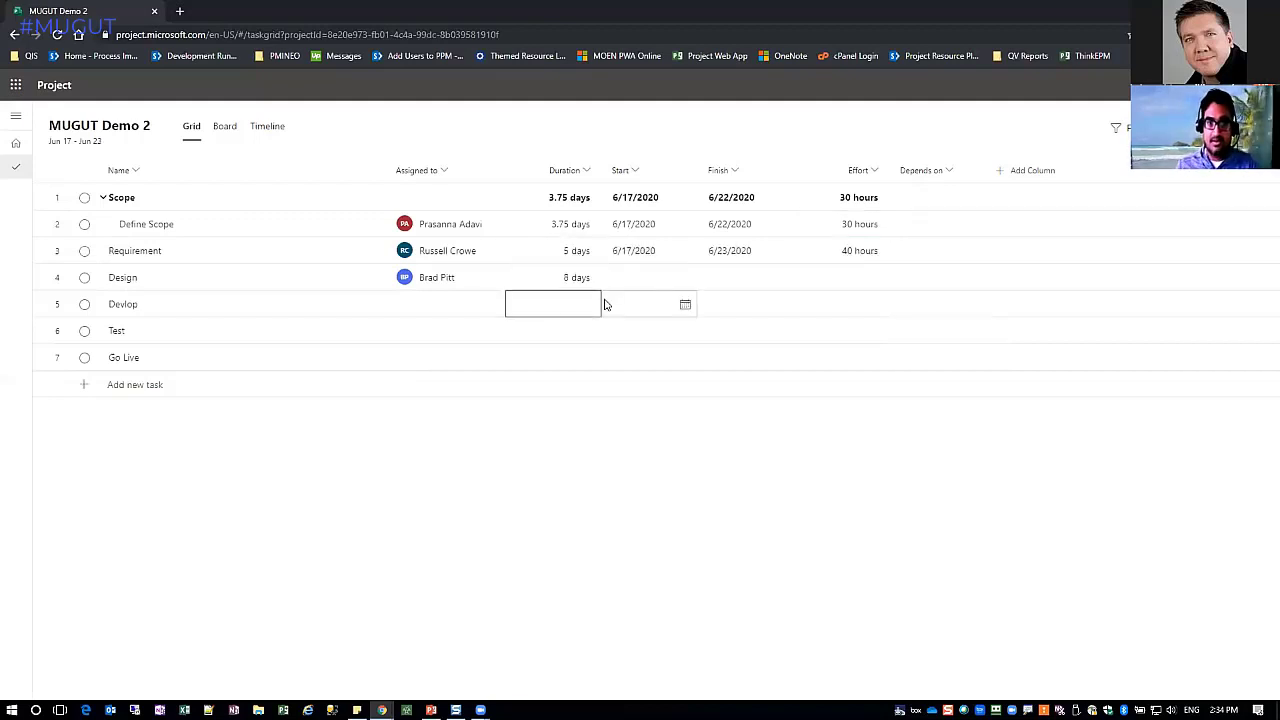
# Make the Requirement task depend on task 2, Define Scope
pyautogui.click(965, 256)
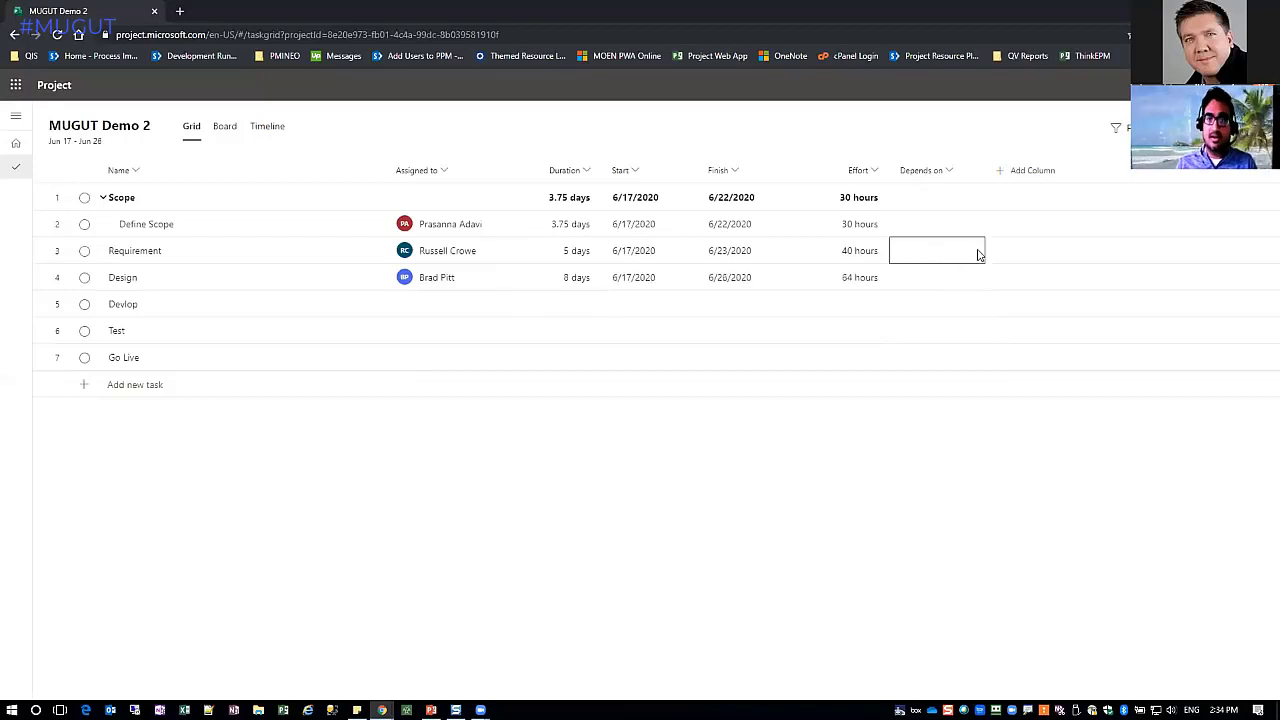
pyautogui.click(948, 248)
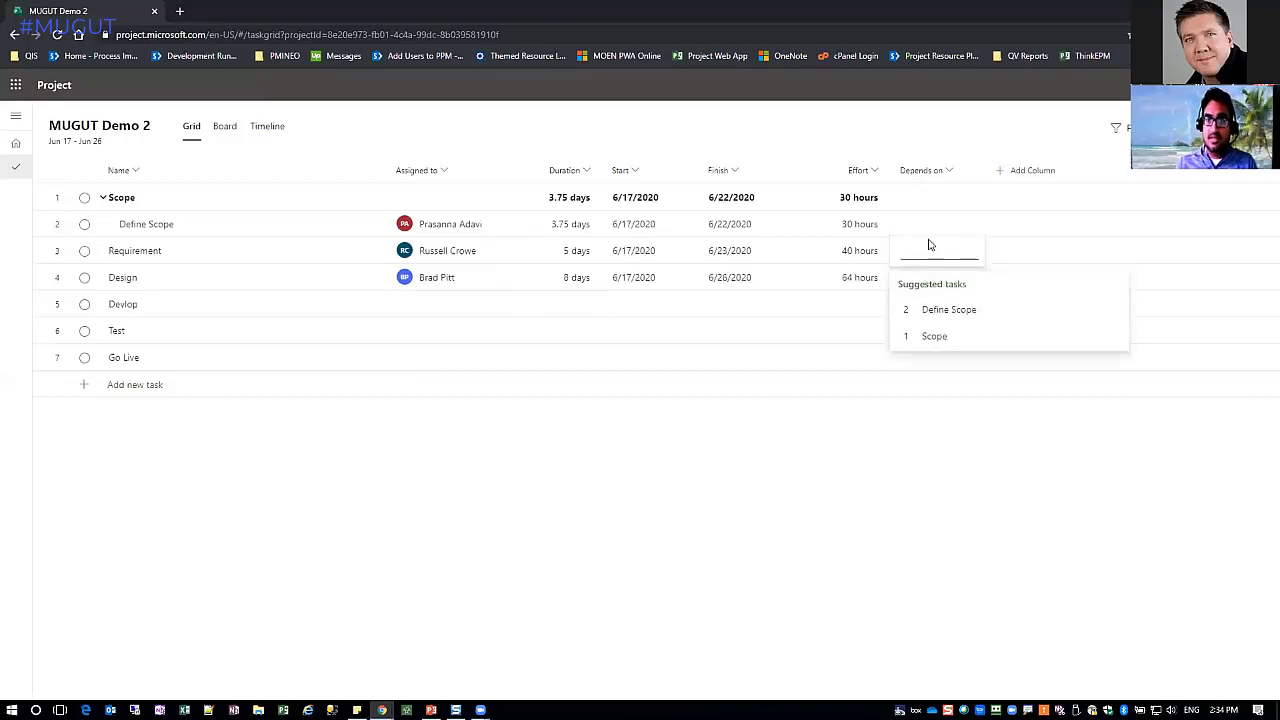
pyautogui.click(933, 308)
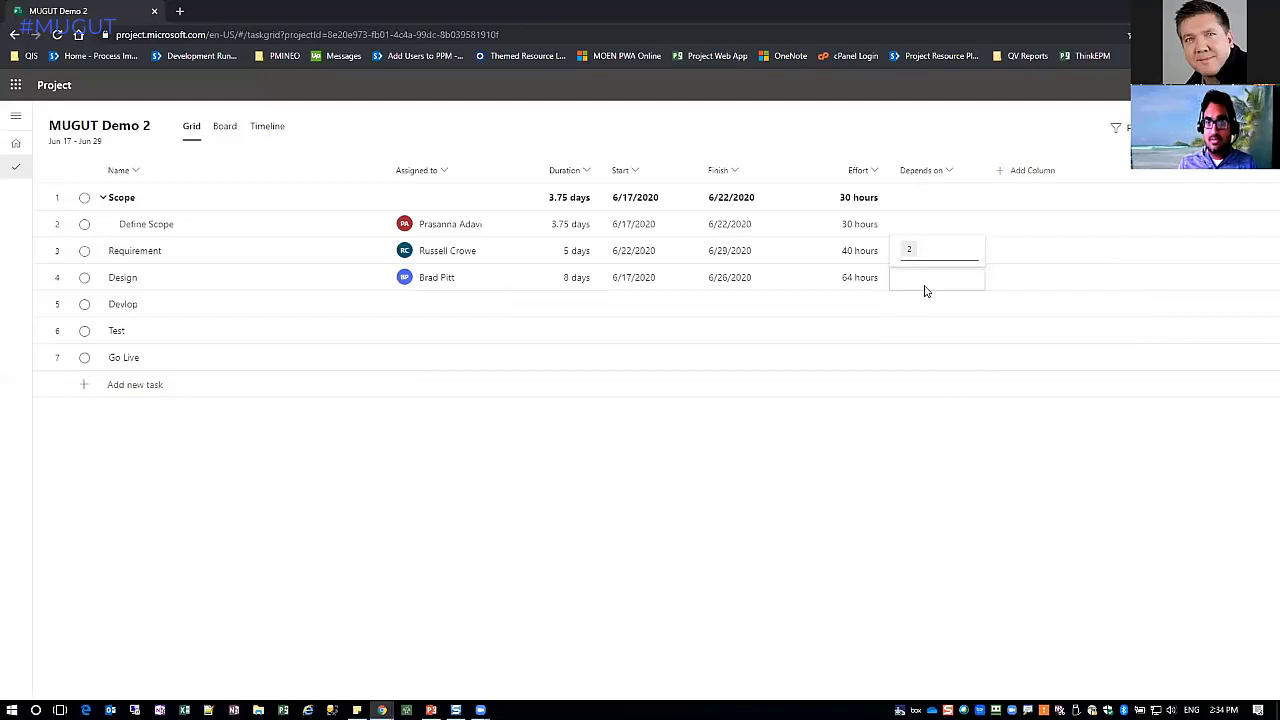
# Make the Design task depend on task 1, the Scope summary task
pyautogui.click(925, 291)
pyautogui.write('1')
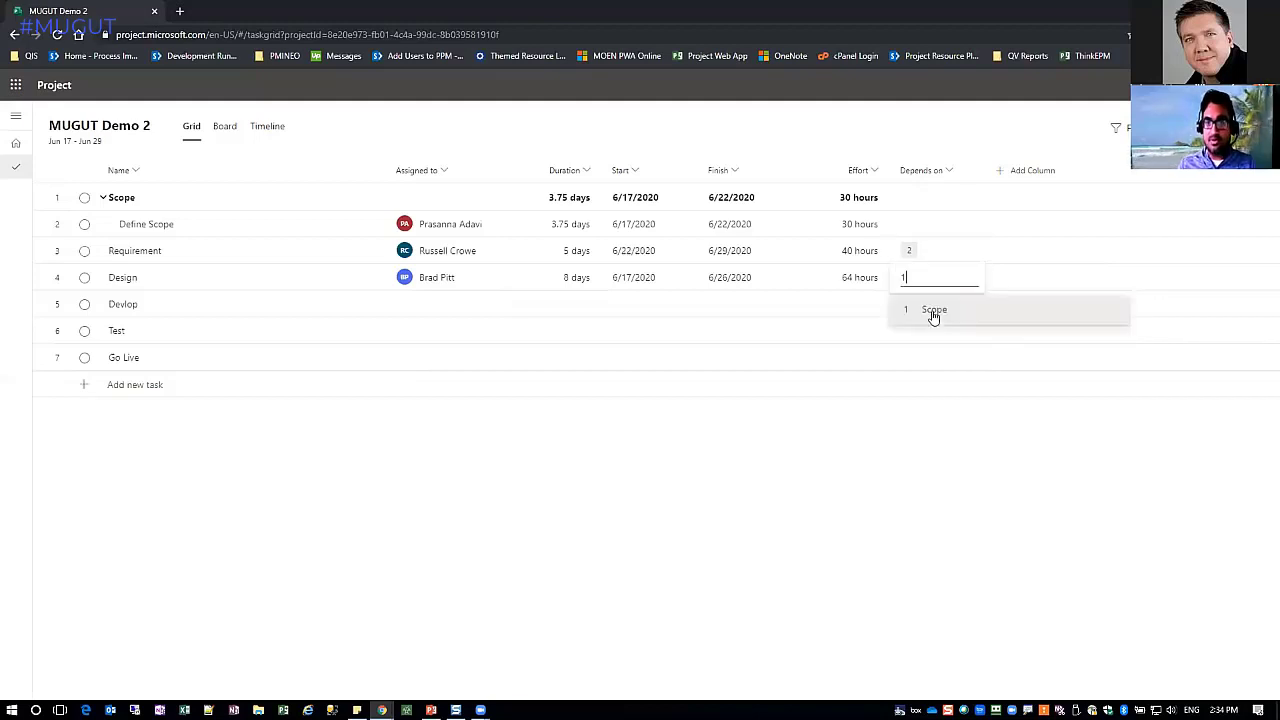
pyautogui.press('Return')
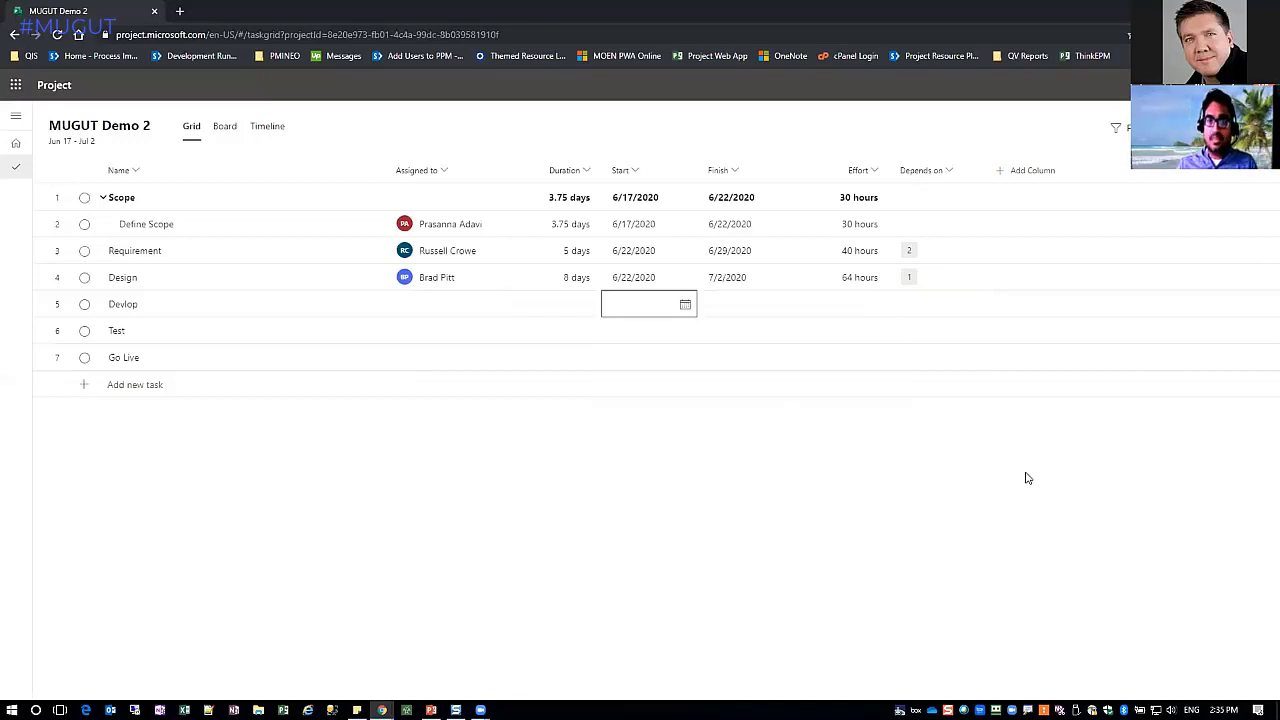
pyautogui.click(951, 277)
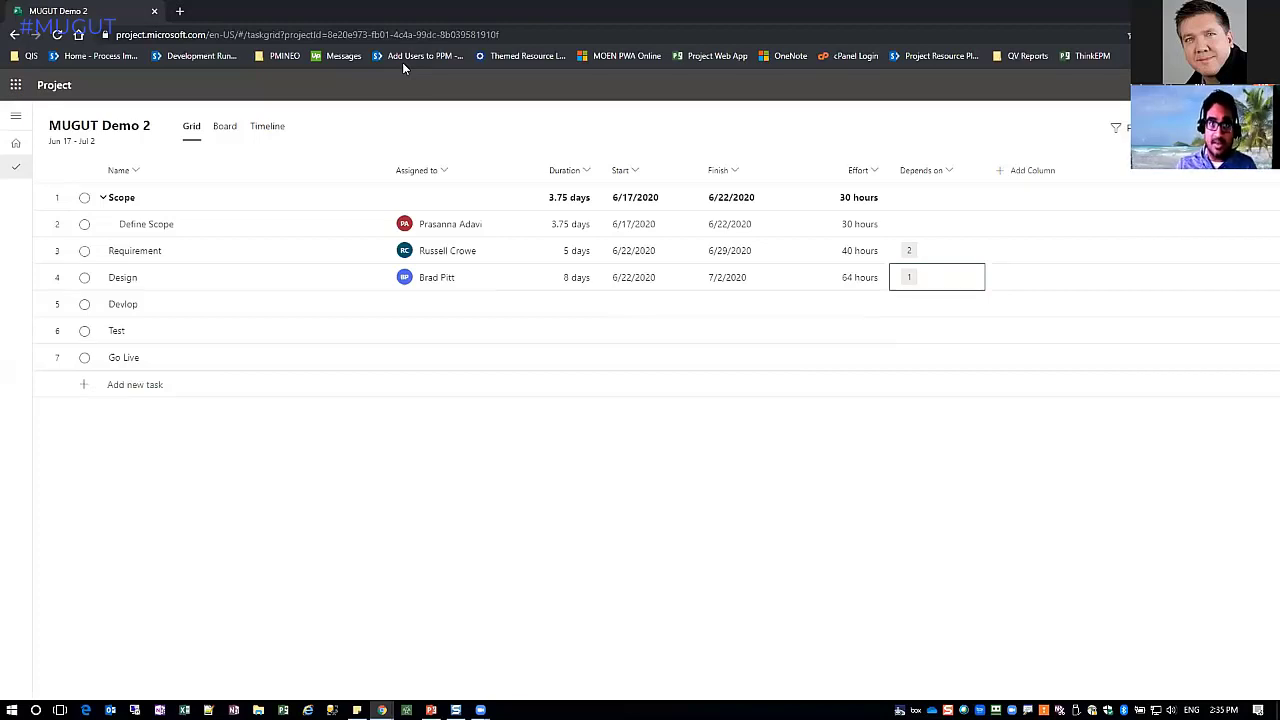
# Move the Go Live task above the Test task in the task list
pyautogui.click(942, 306)
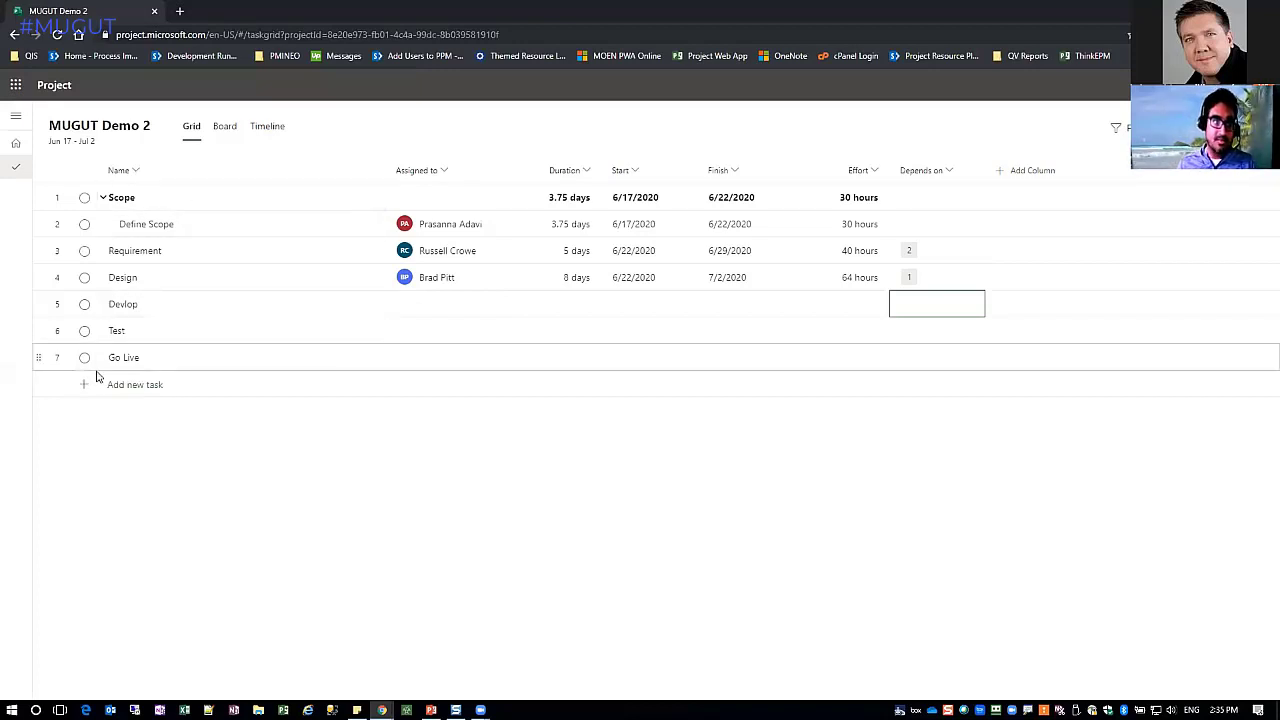
pyautogui.moveTo(38, 357); pyautogui.dragTo(513, 530)
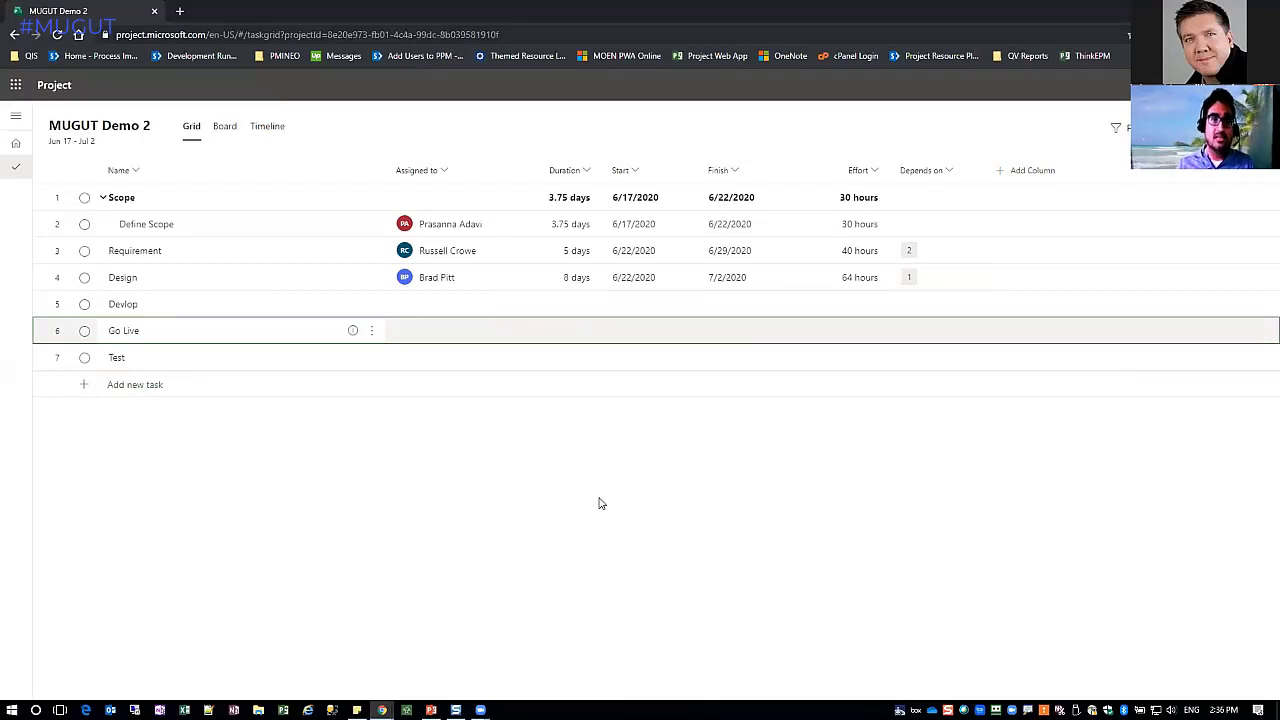
pyautogui.click(567, 394)
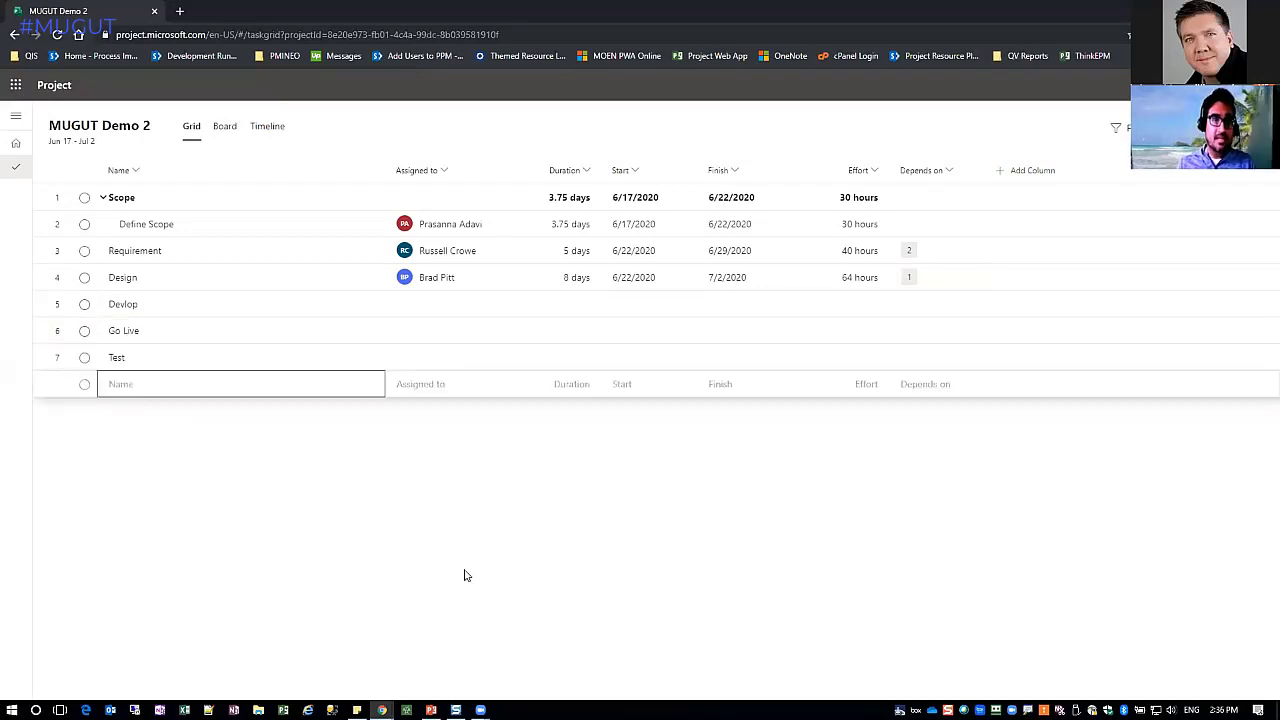
# In the timeline view, reschedule the Requirement task to start on June 30 and the Design task to start on July 1
pyautogui.click(267, 128)
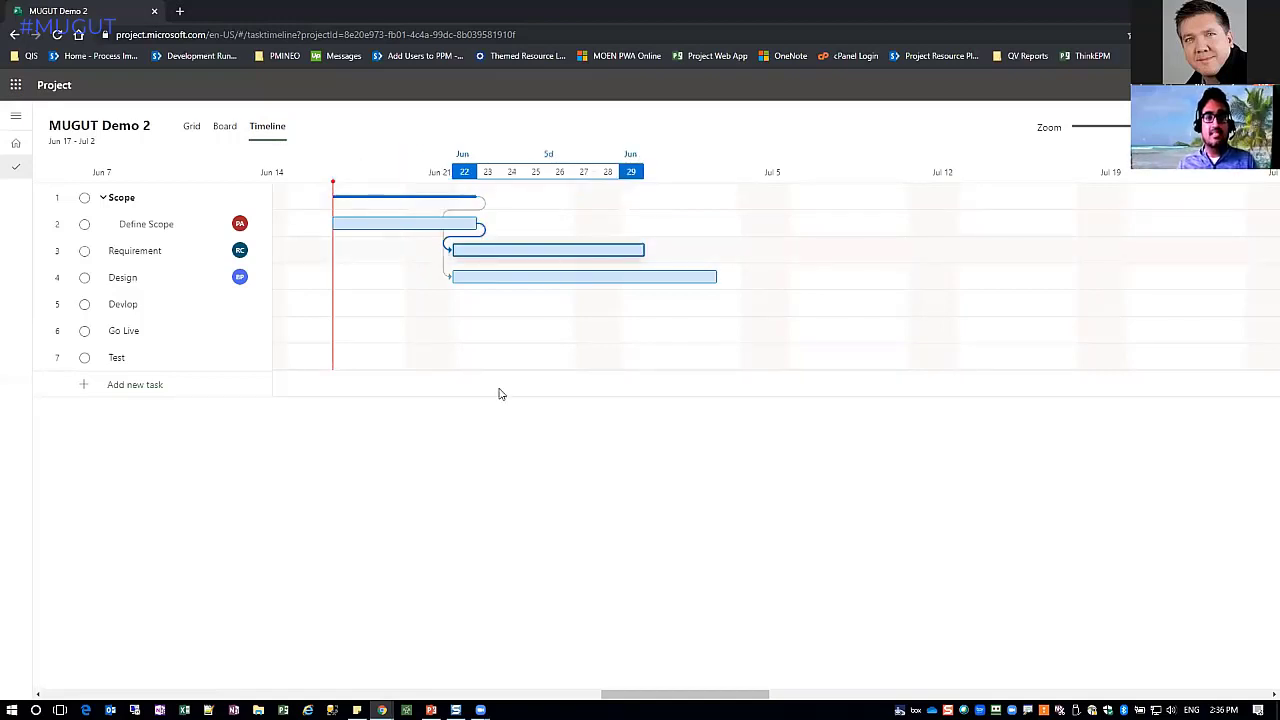
pyautogui.click(386, 224)
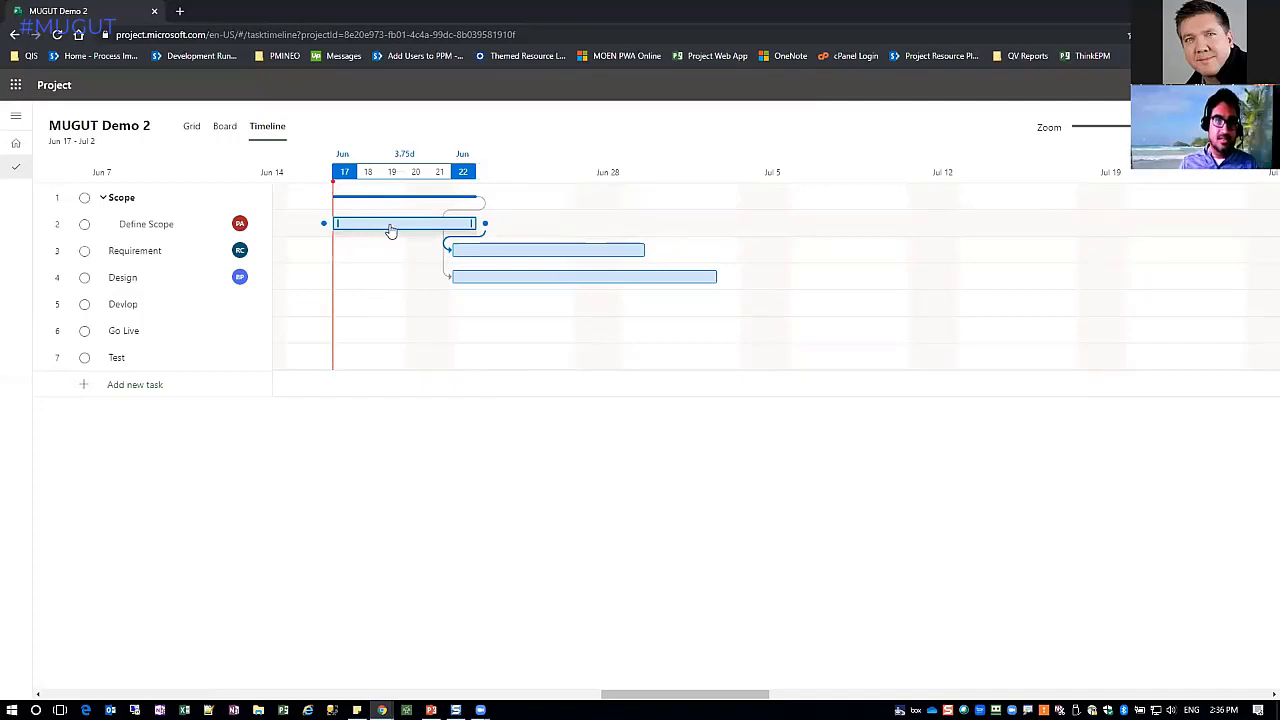
pyautogui.moveTo(511, 254); pyautogui.dragTo(714, 252)
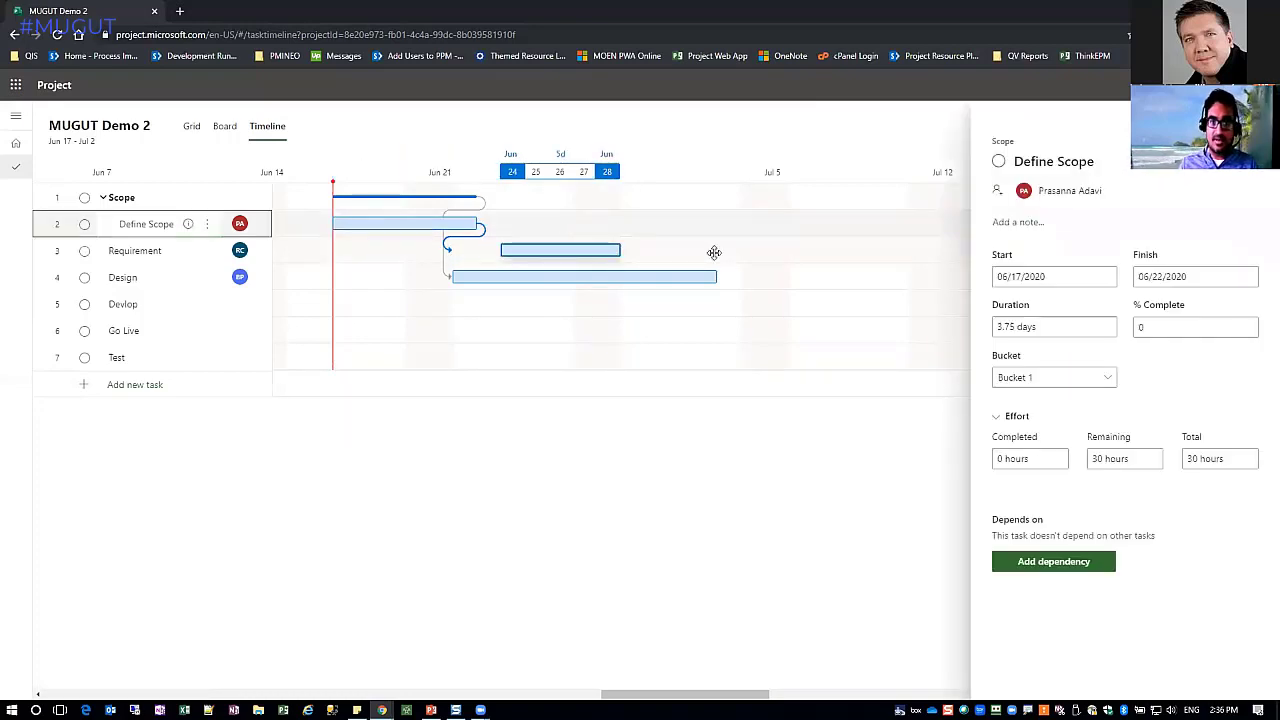
pyautogui.click(671, 280)
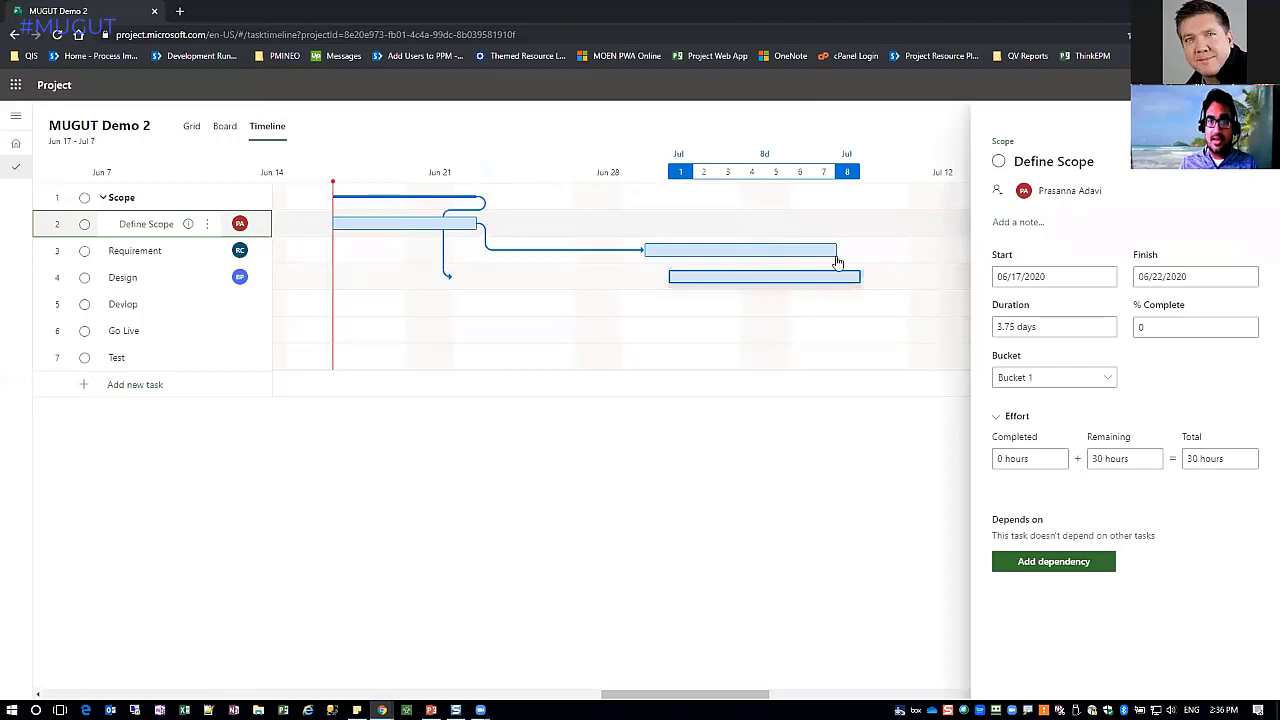
# Link the end of the Requirement bar to the Design bar so that Design also depends on Requirement
pyautogui.click(839, 254)
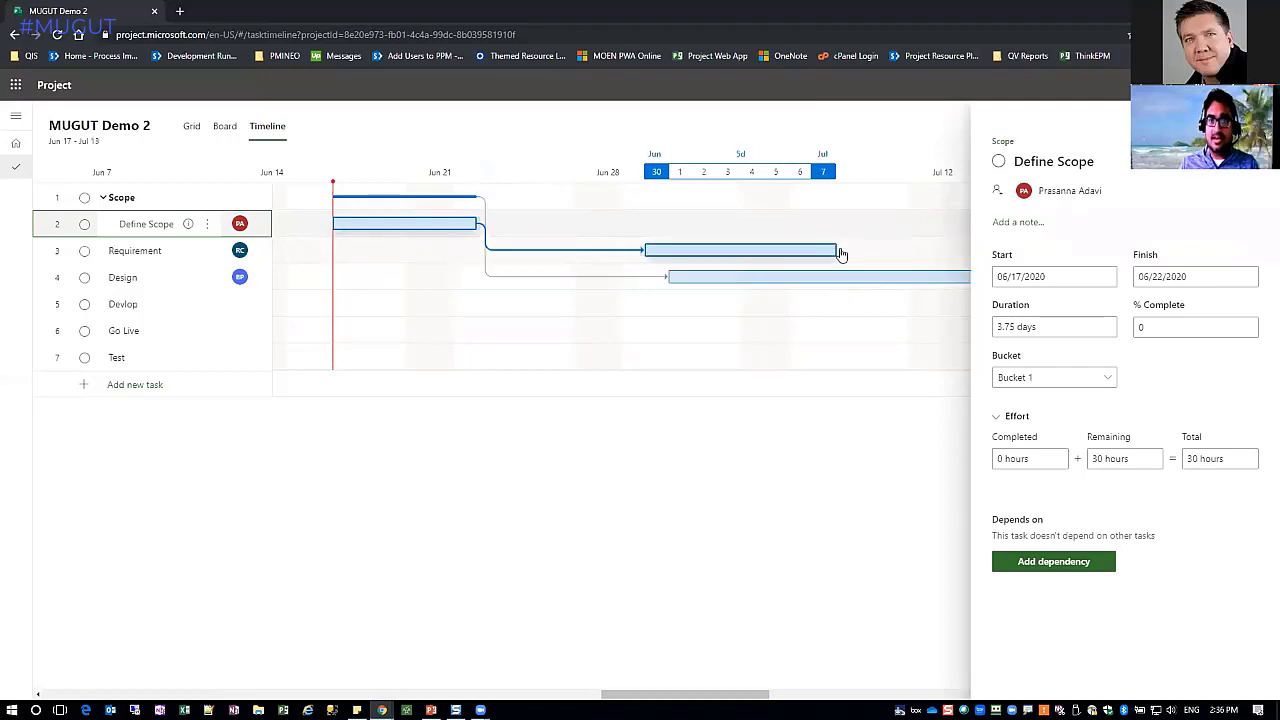
pyautogui.press('Down')
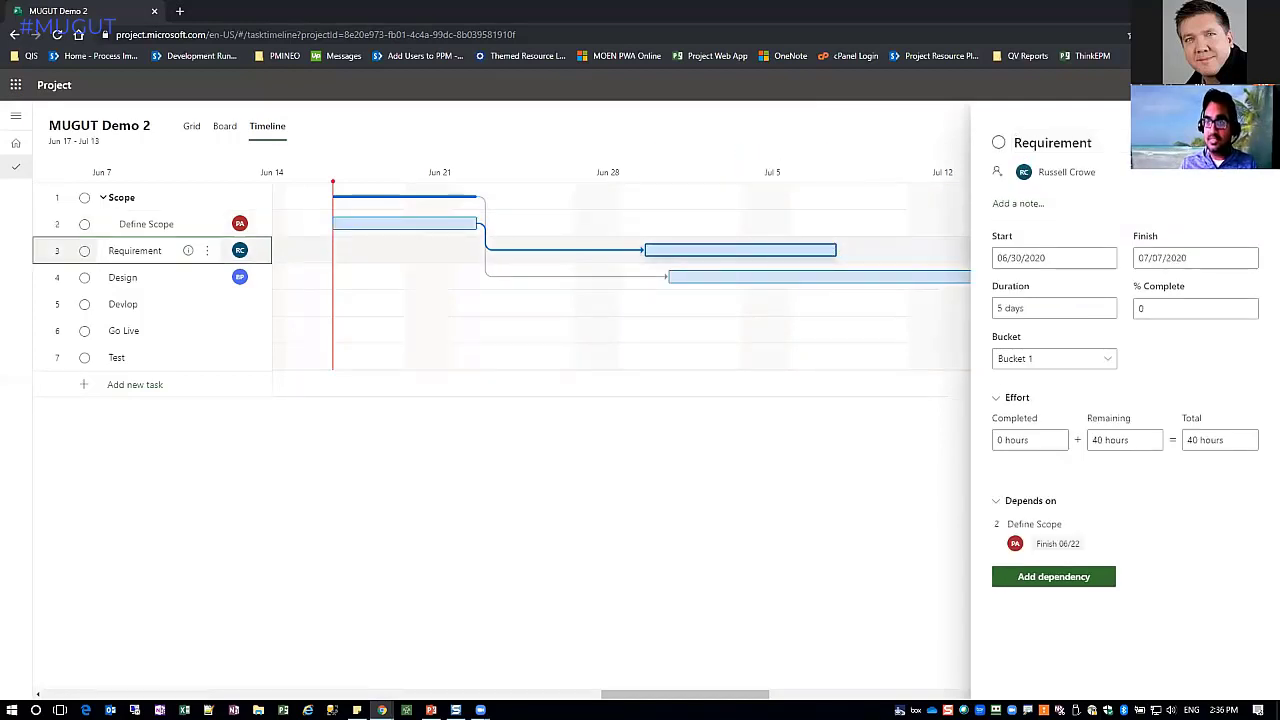
pyautogui.click(843, 252)
pyautogui.moveTo(843, 252); pyautogui.dragTo(660, 287)
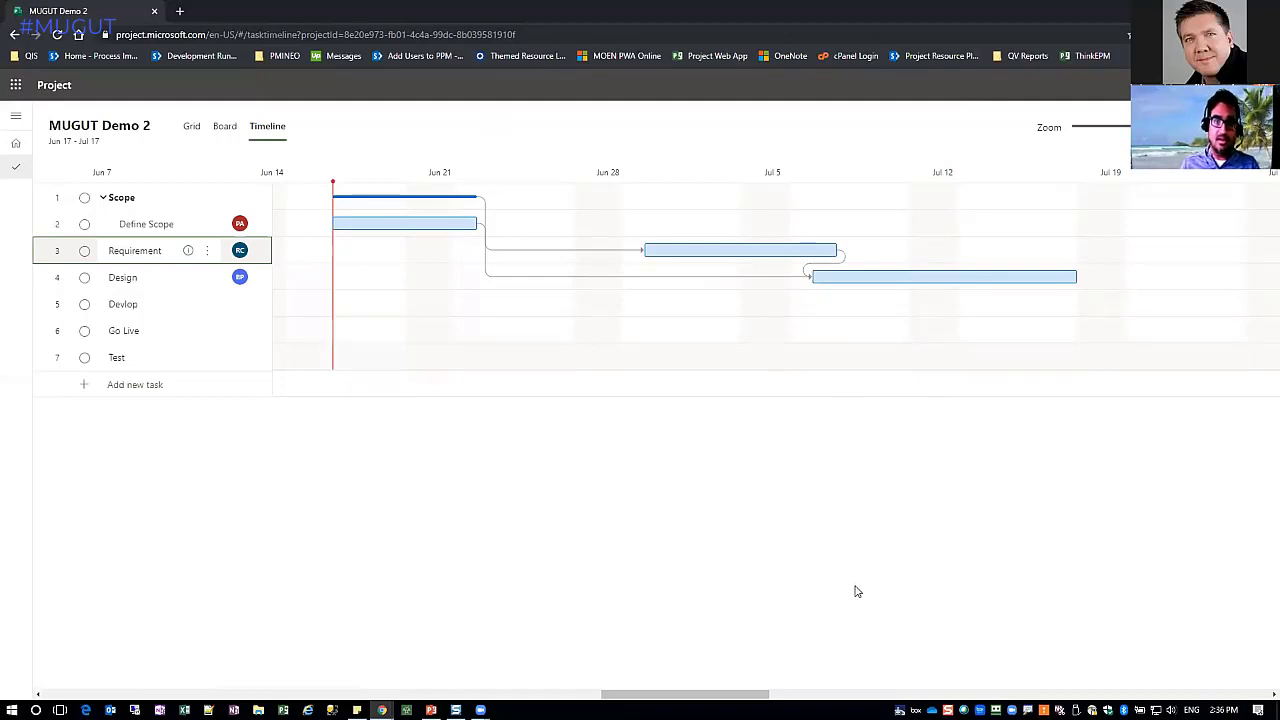
pyautogui.click(463, 224)
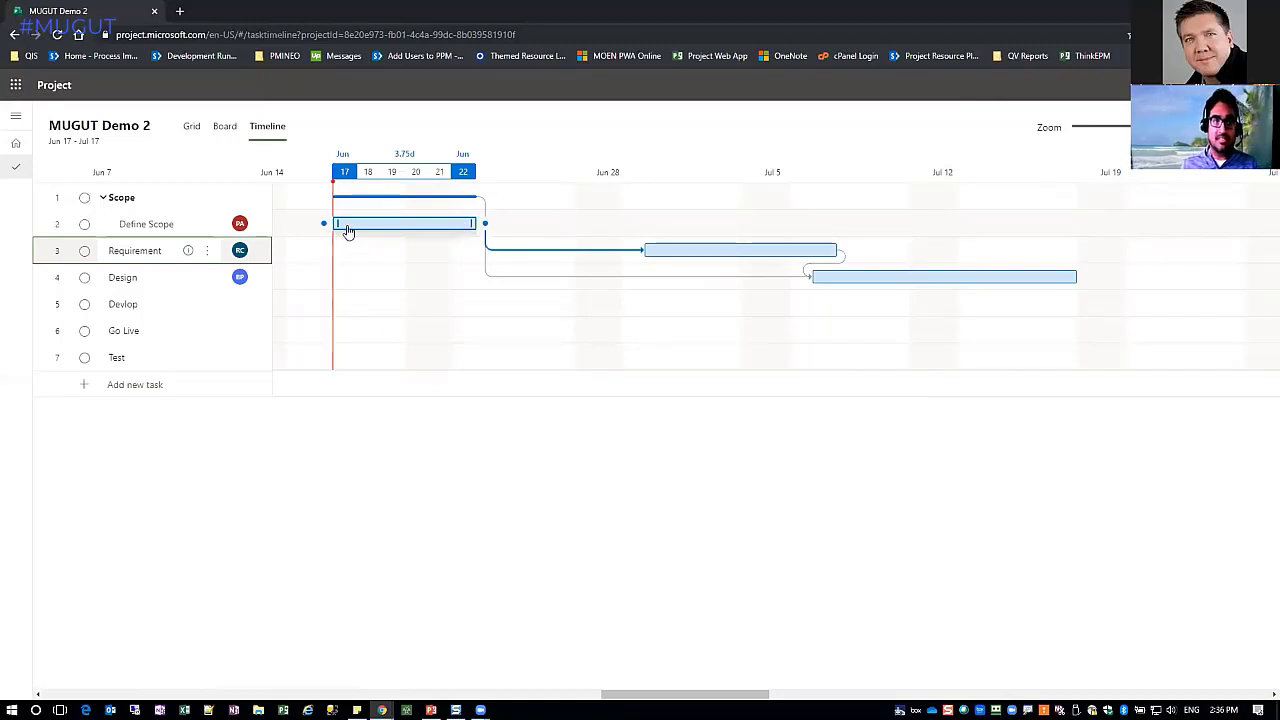
pyautogui.click(953, 308)
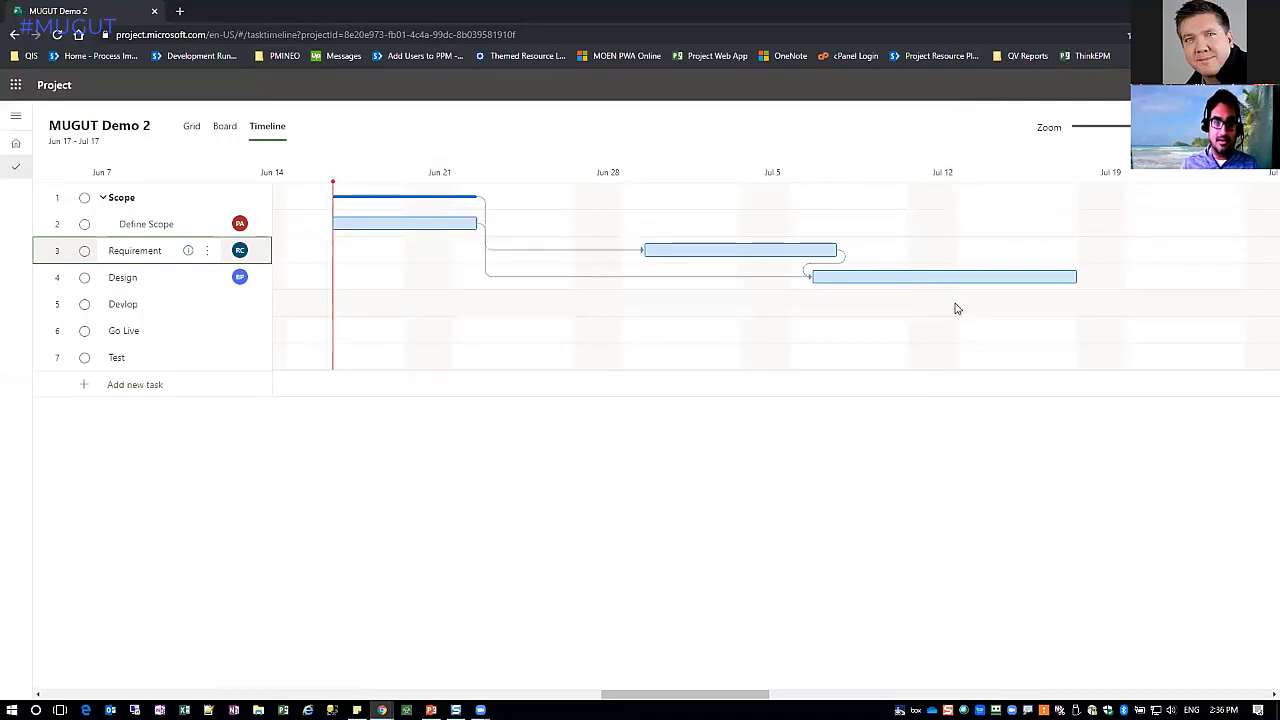
pyautogui.click(921, 277)
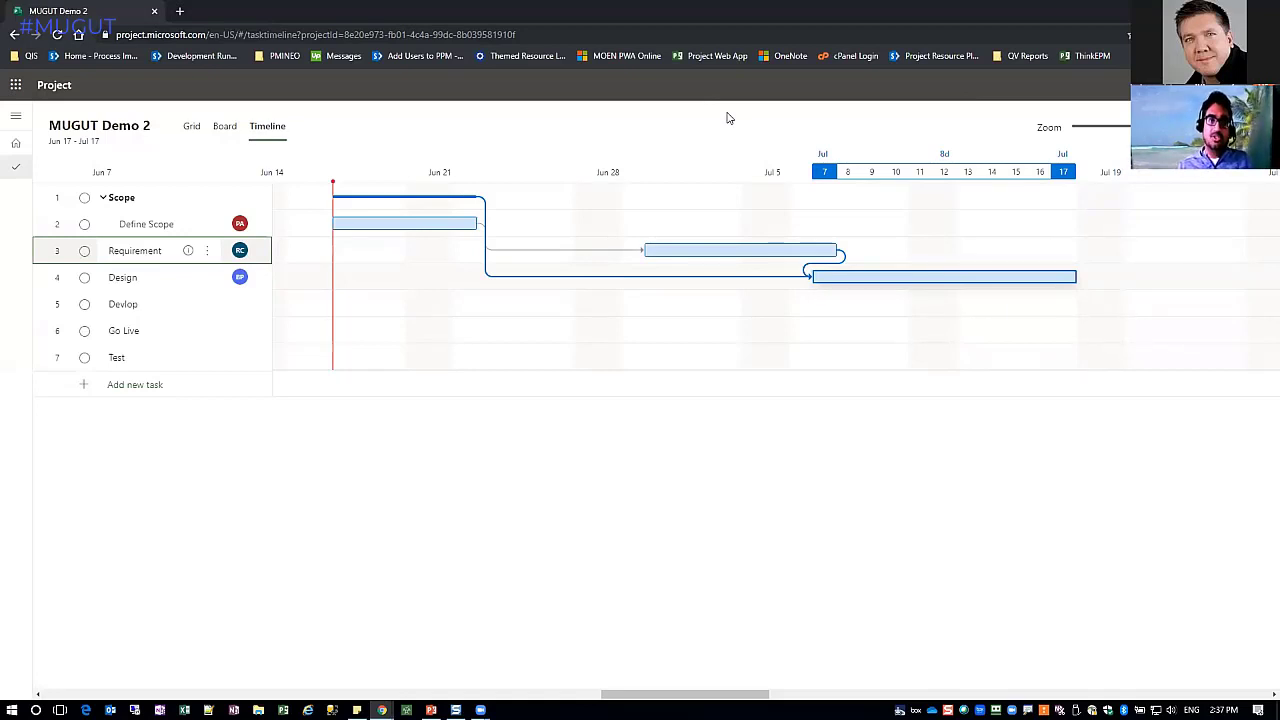
pyautogui.click(391, 223)
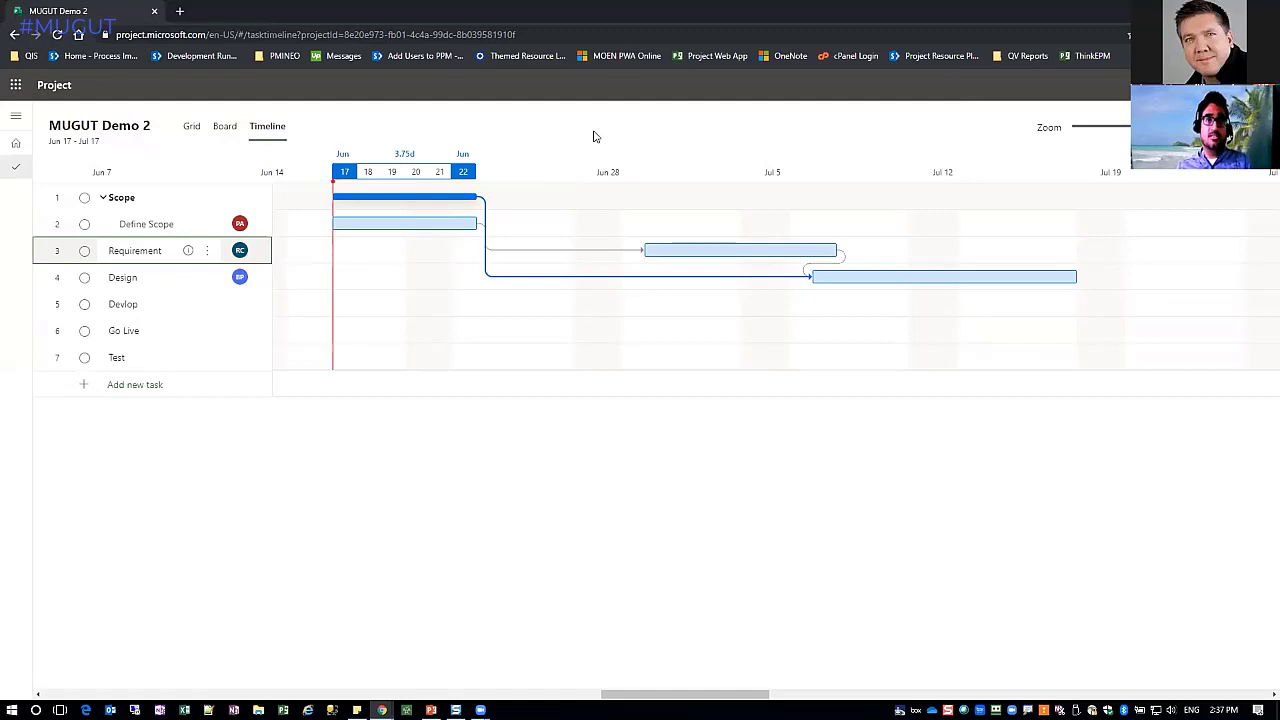
pyautogui.click(440, 390)
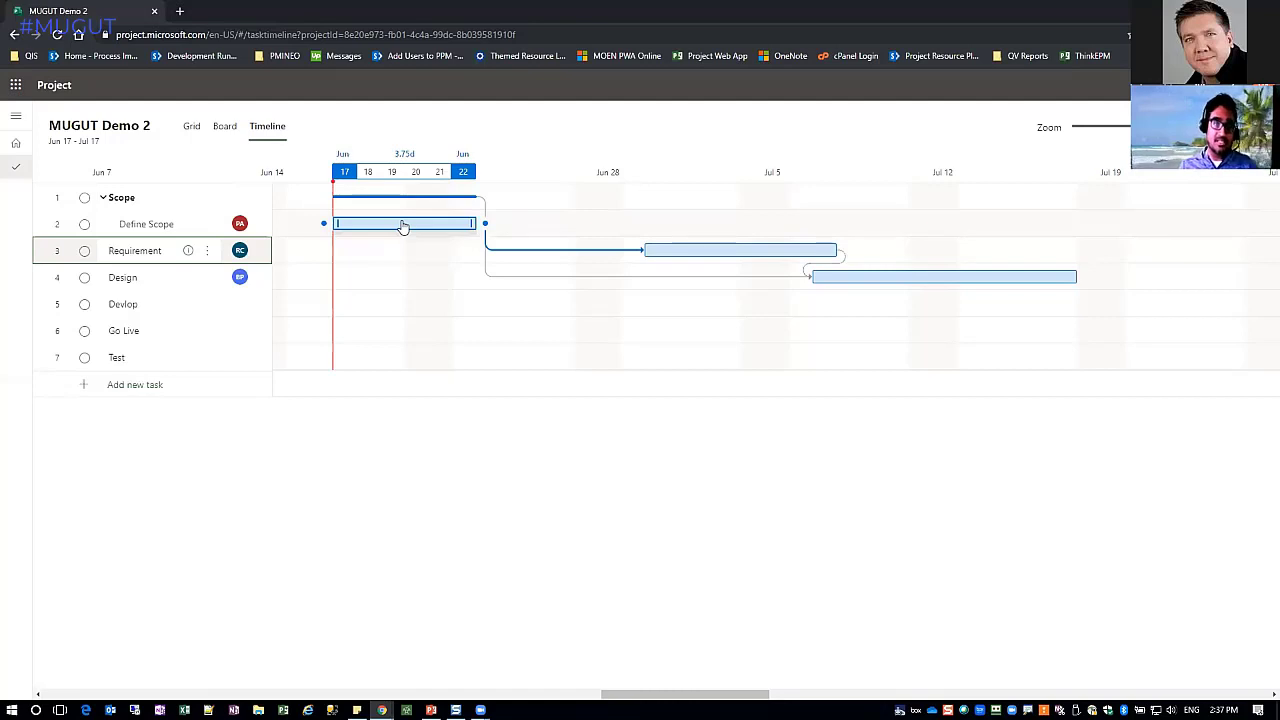
# Move the Define Scope bar to start on June 19 and the Requirement bar earlier to finish on July 3
pyautogui.moveTo(380, 226); pyautogui.dragTo(436, 226)
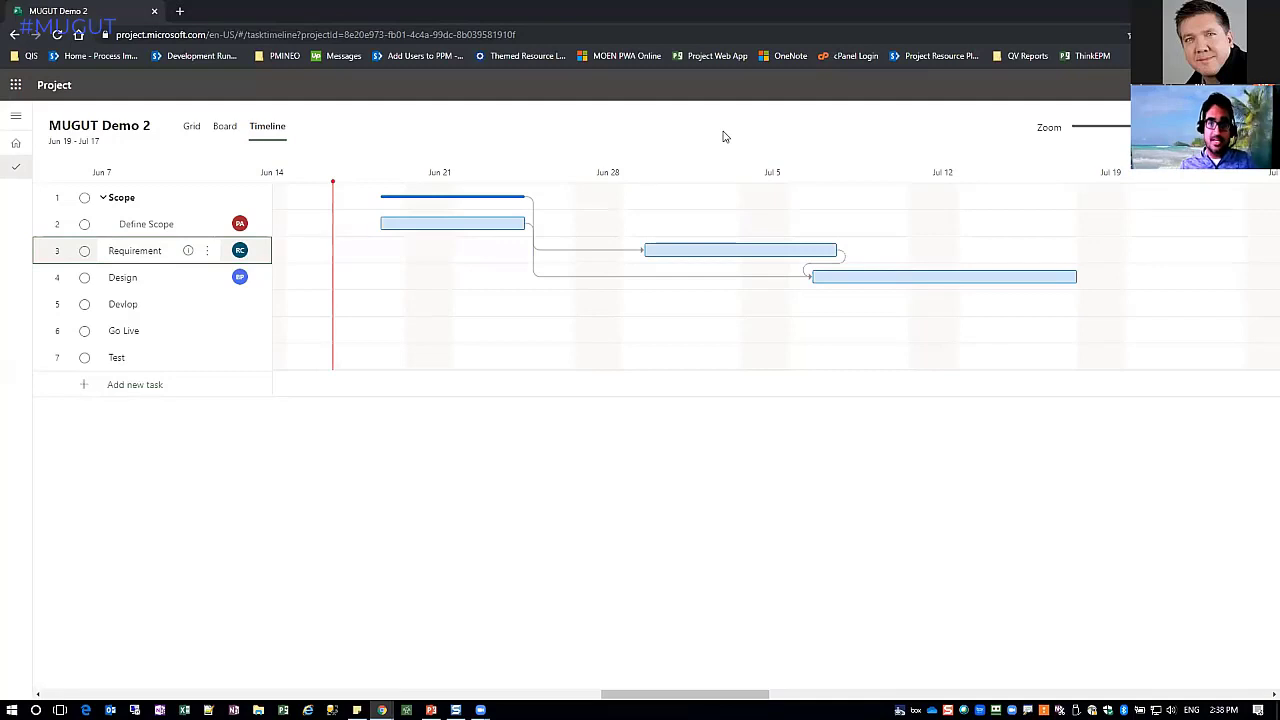
pyautogui.moveTo(699, 254); pyautogui.dragTo(597, 247)
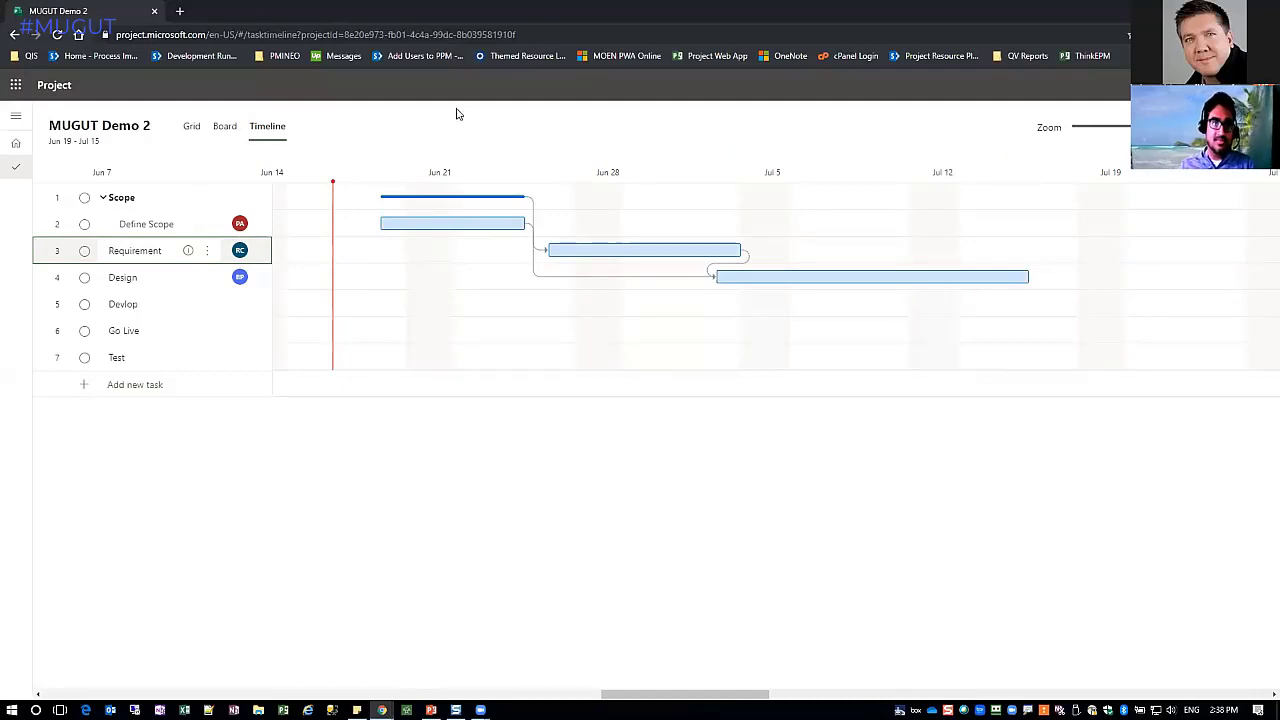
# Show the project as a board and add a bucket named Sprint 1
pyautogui.click(224, 128)
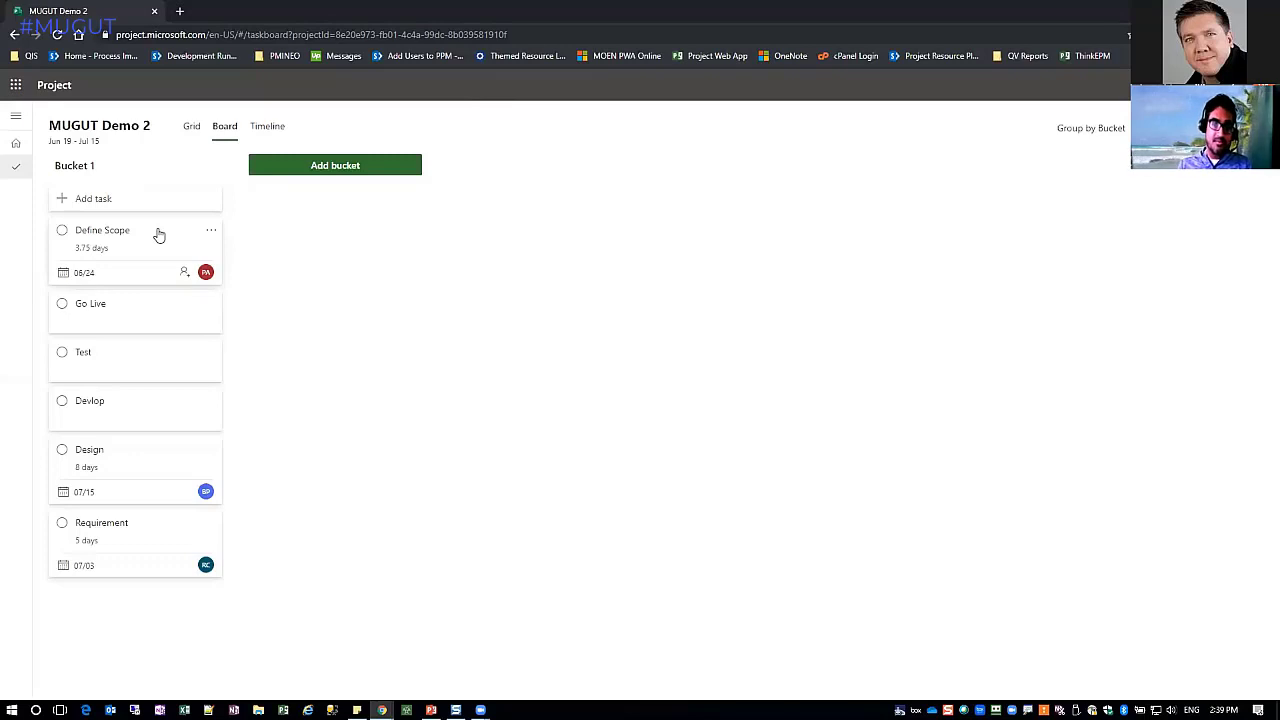
pyautogui.click(333, 166)
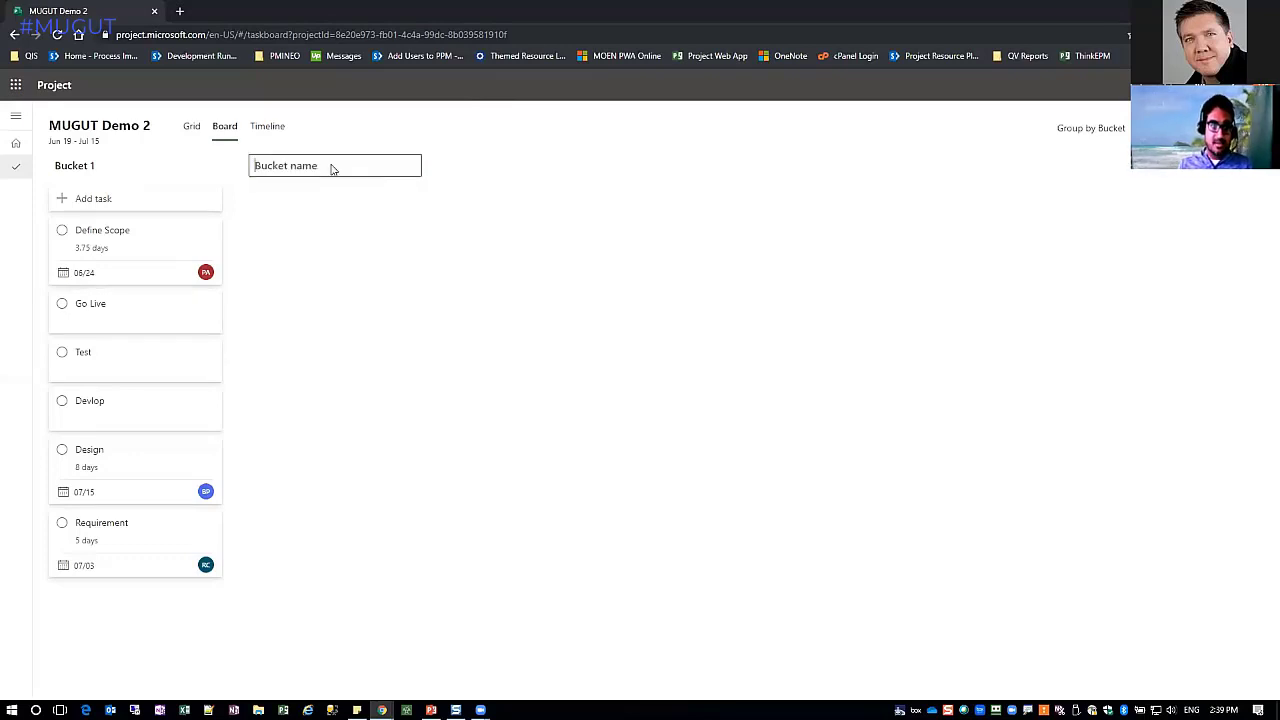
pyautogui.write('Spr')
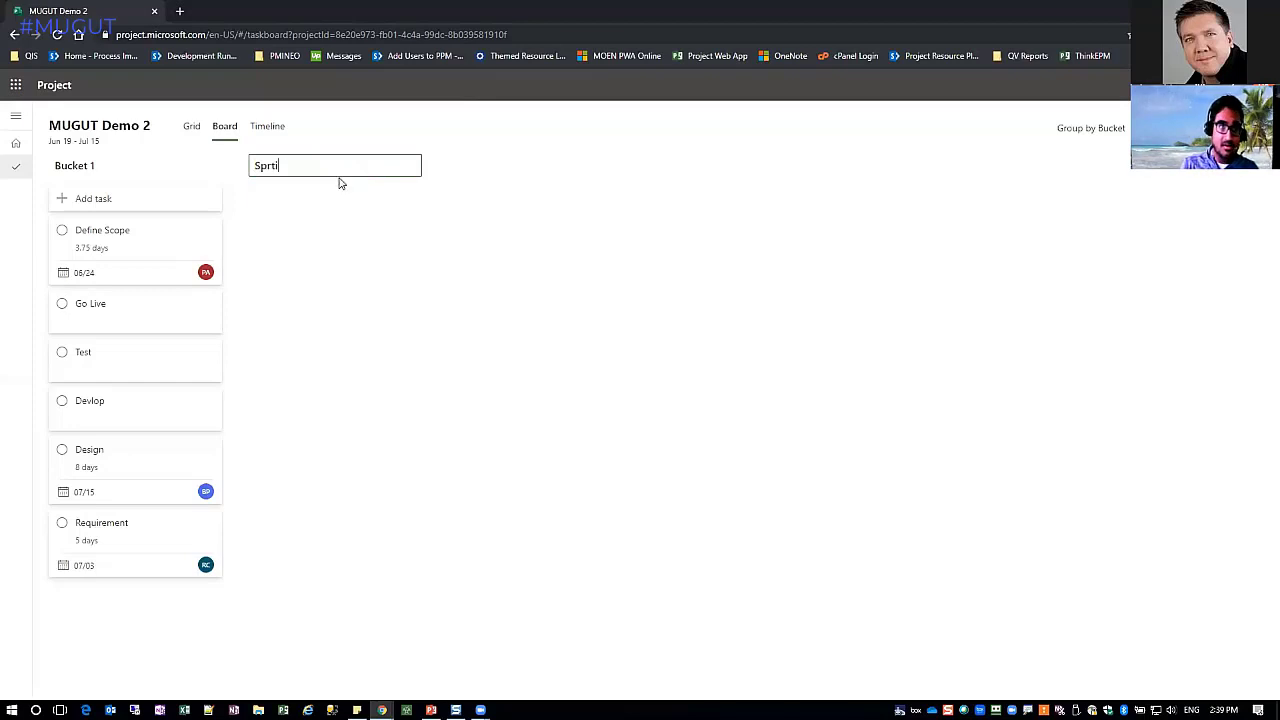
pyautogui.write('in')
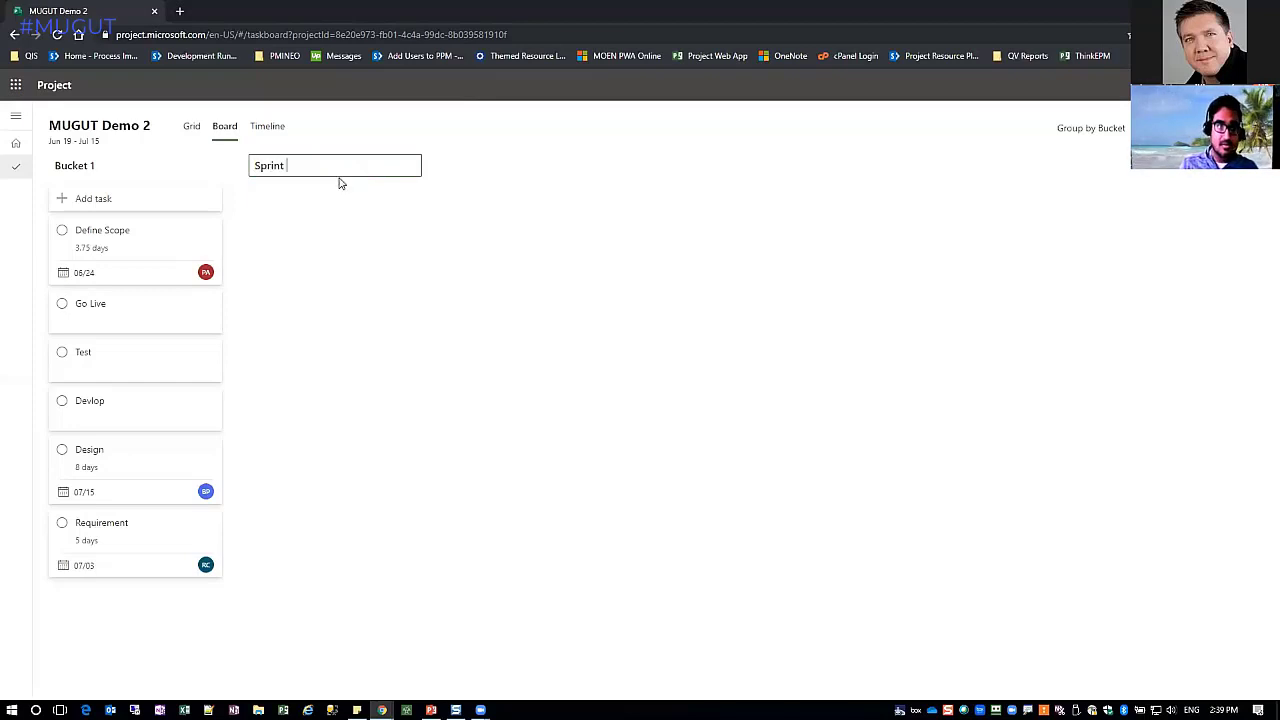
pyautogui.write('t 1')
pyautogui.press('Return')
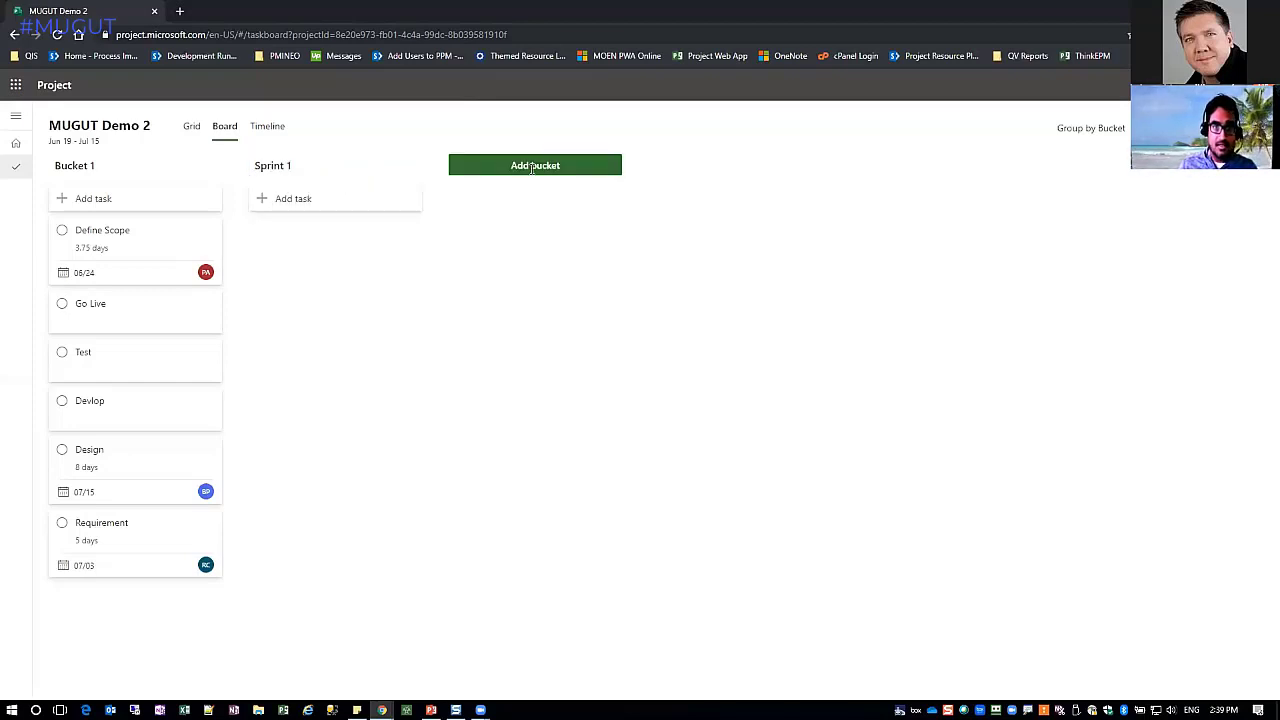
# Add two more buckets to the board, named Sprint 2 and Sprint 3
pyautogui.click(534, 169)
pyautogui.write('Sprin')
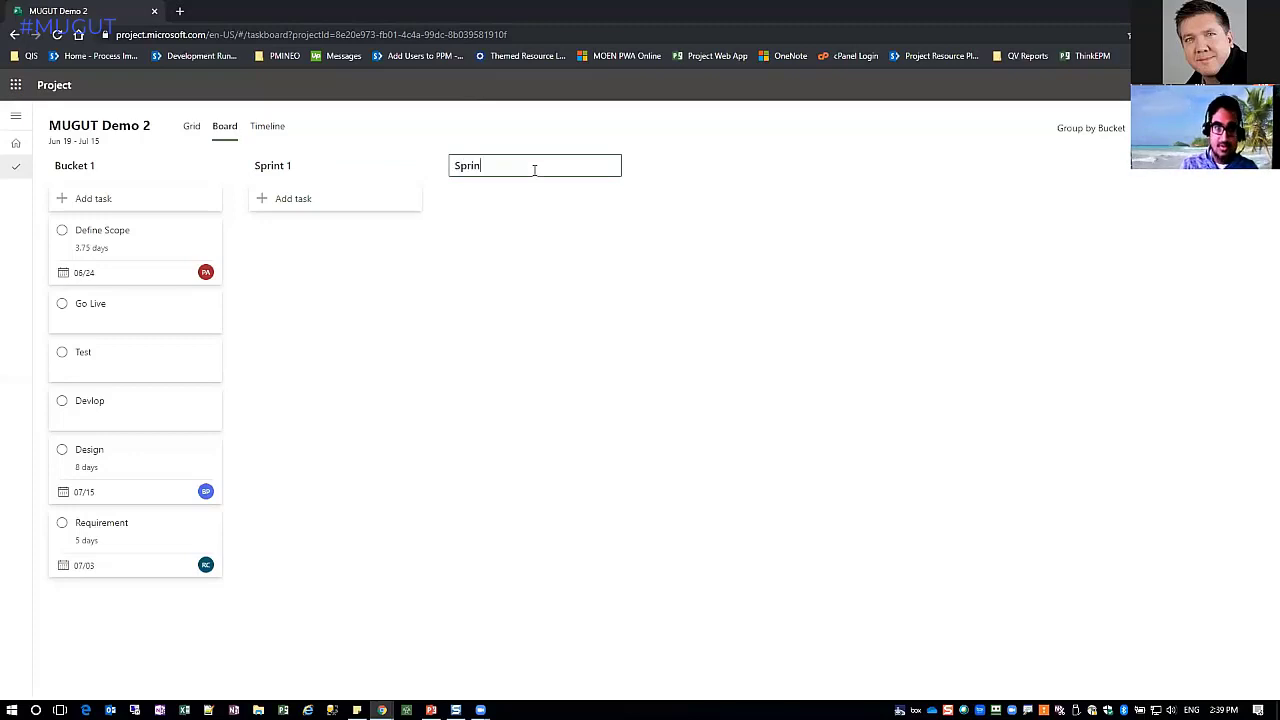
pyautogui.write('t 2')
pyautogui.press('Return')
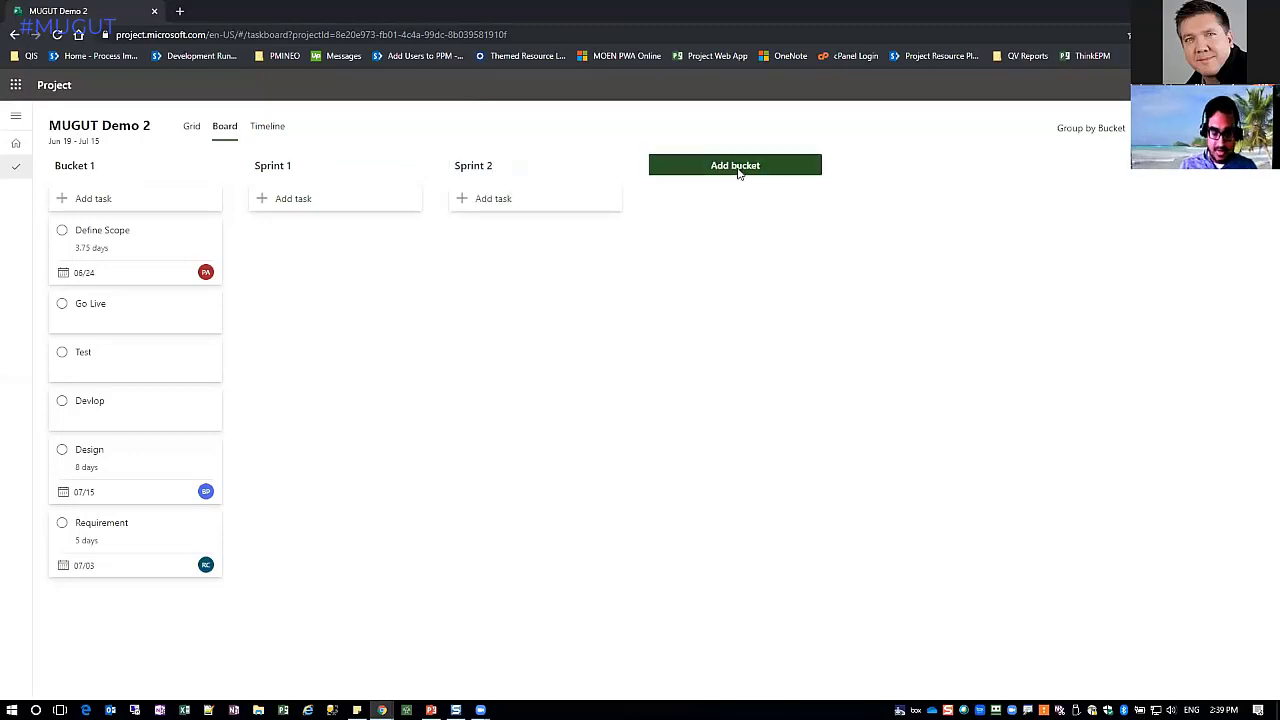
pyautogui.click(738, 166)
pyautogui.write('Sprint 3')
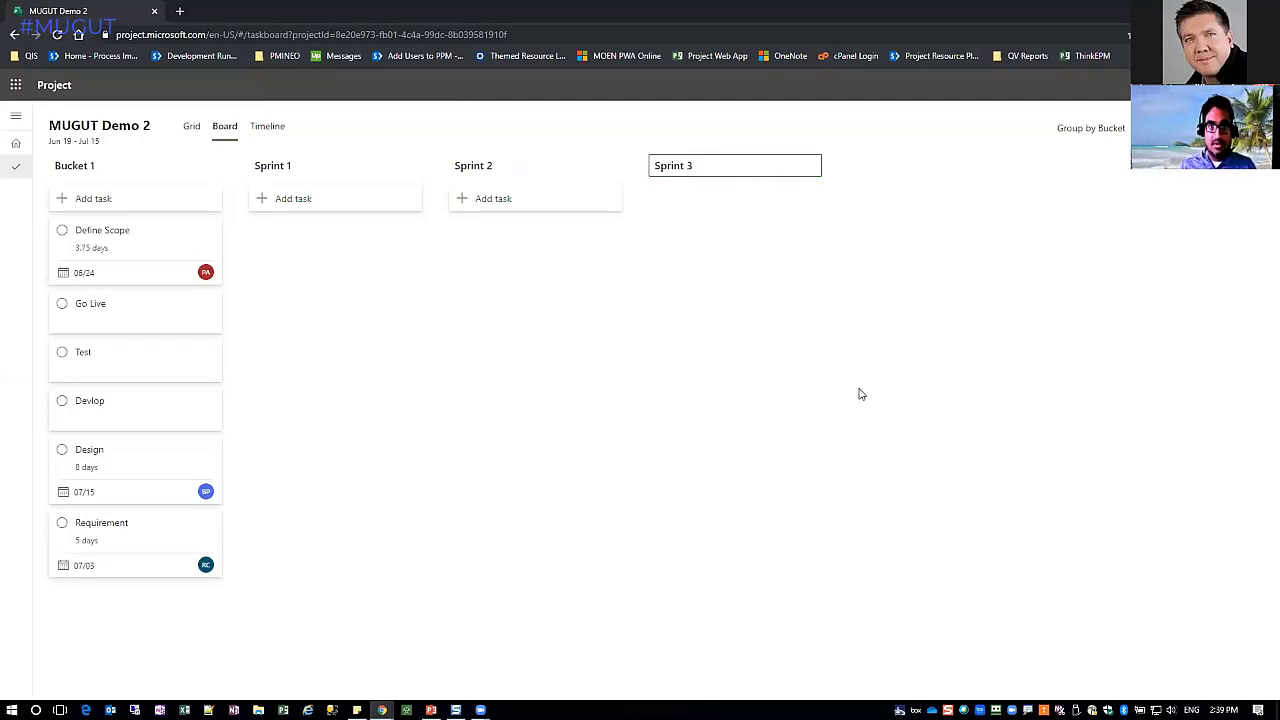
pyautogui.press('Return')
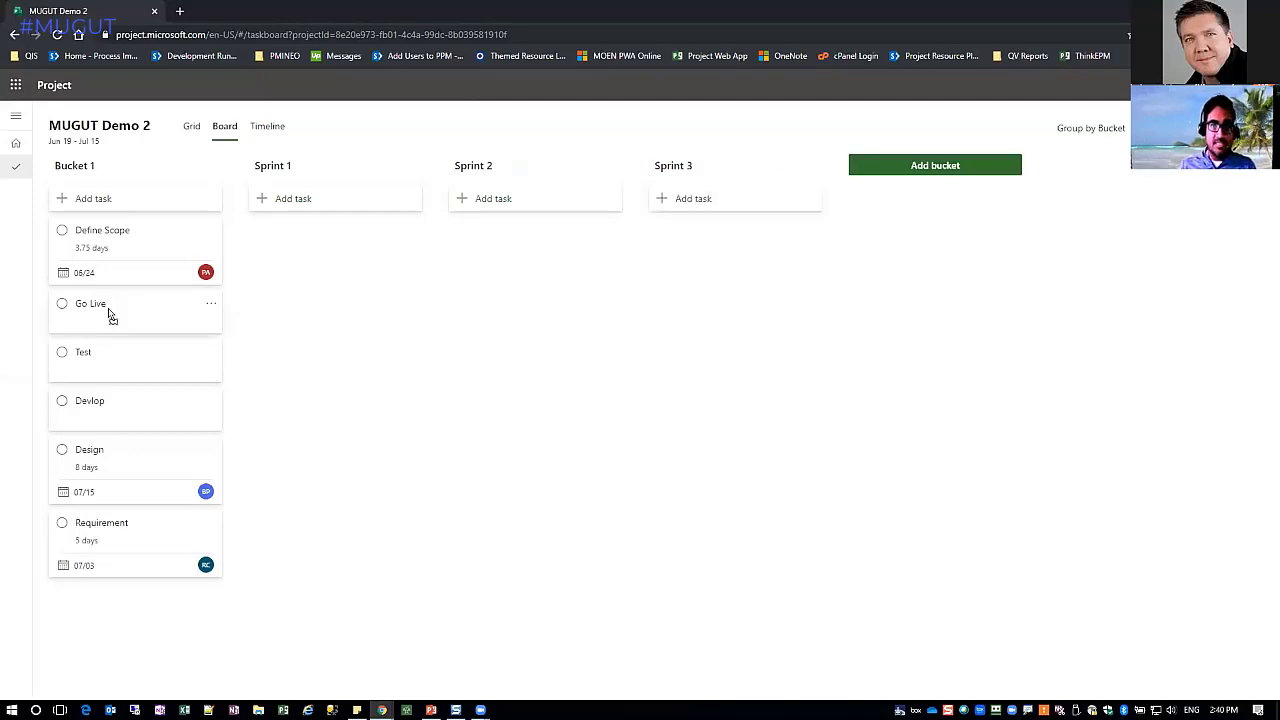
# Move the Go Live card to the Sprint 3 bucket and the Devlop and Test cards to Sprint 2
pyautogui.moveTo(110, 316); pyautogui.dragTo(729, 231)
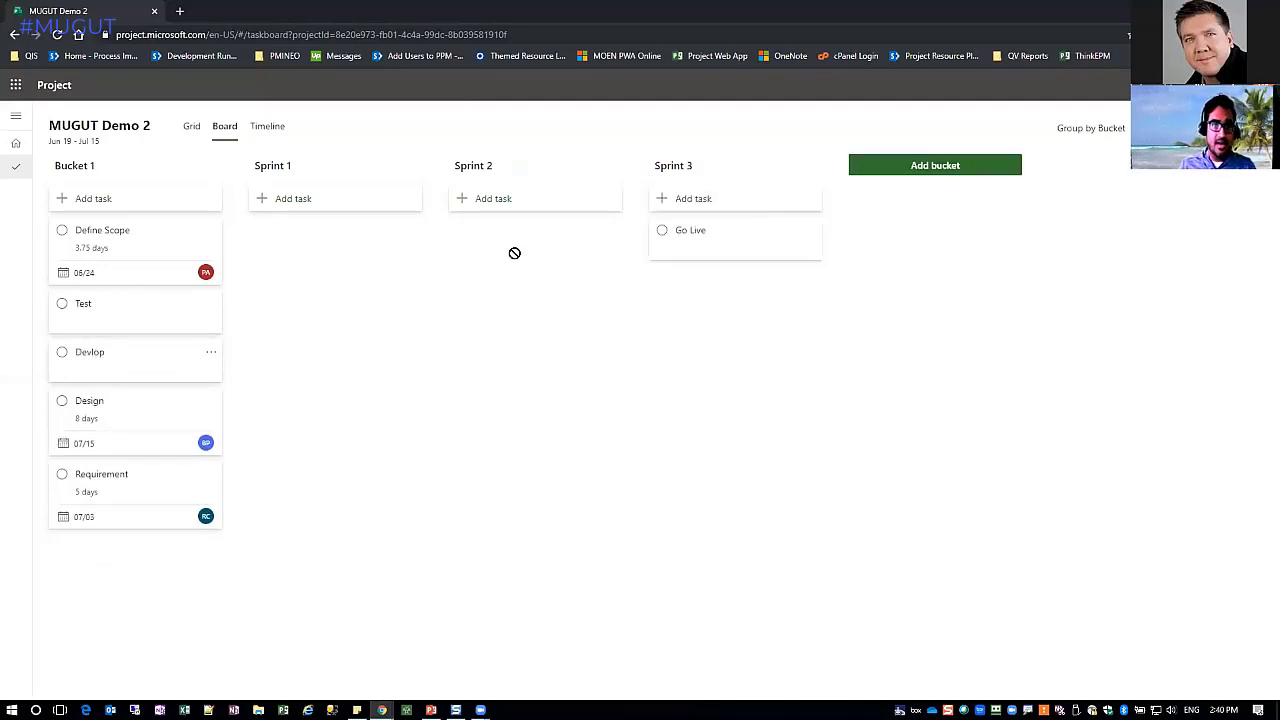
pyautogui.moveTo(514, 253); pyautogui.dragTo(517, 245)
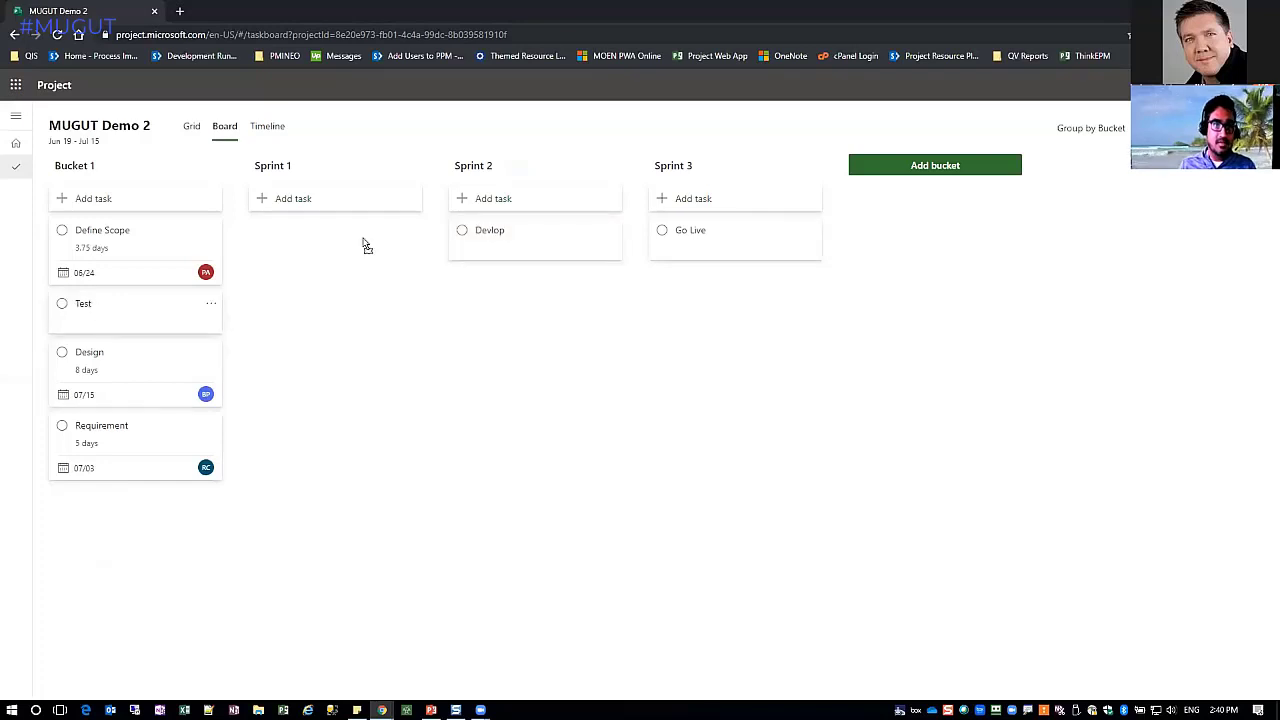
pyautogui.moveTo(365, 245); pyautogui.dragTo(514, 297)
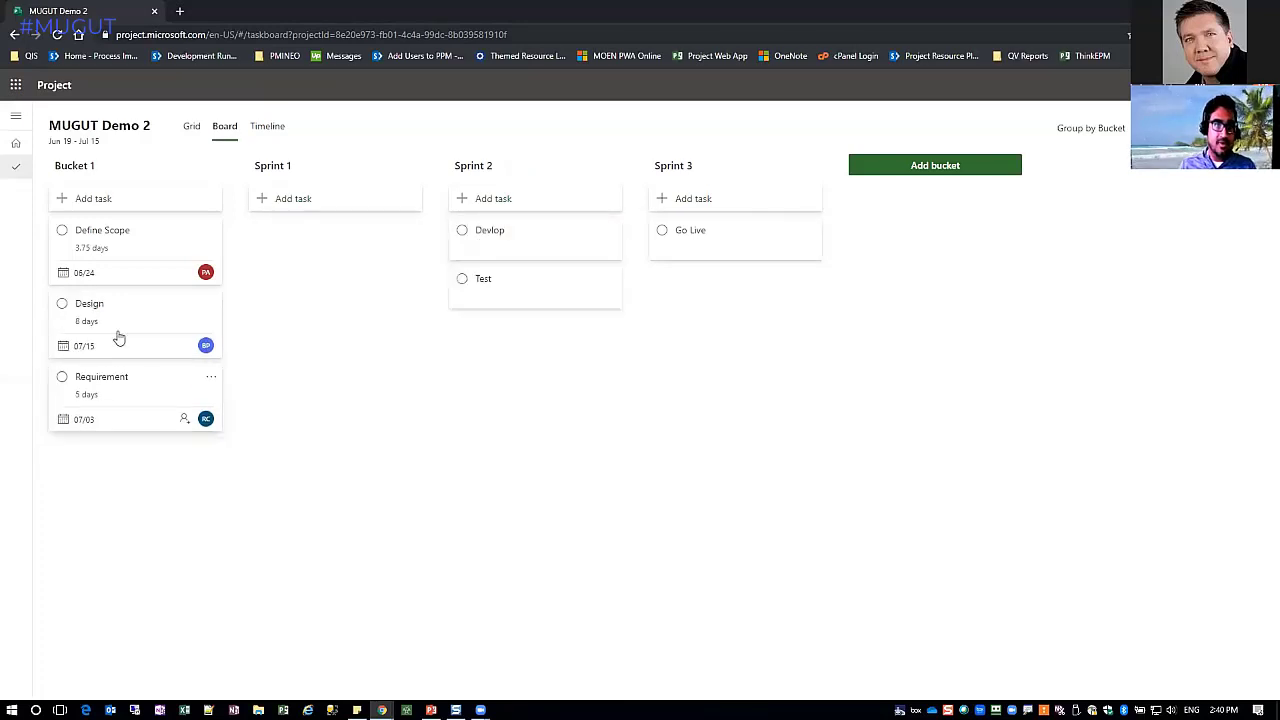
# Move the Requirement, Design and Define Scope cards to the Sprint 1 bucket and mark Define Scope as complete
pyautogui.moveTo(118, 338); pyautogui.dragTo(314, 250)
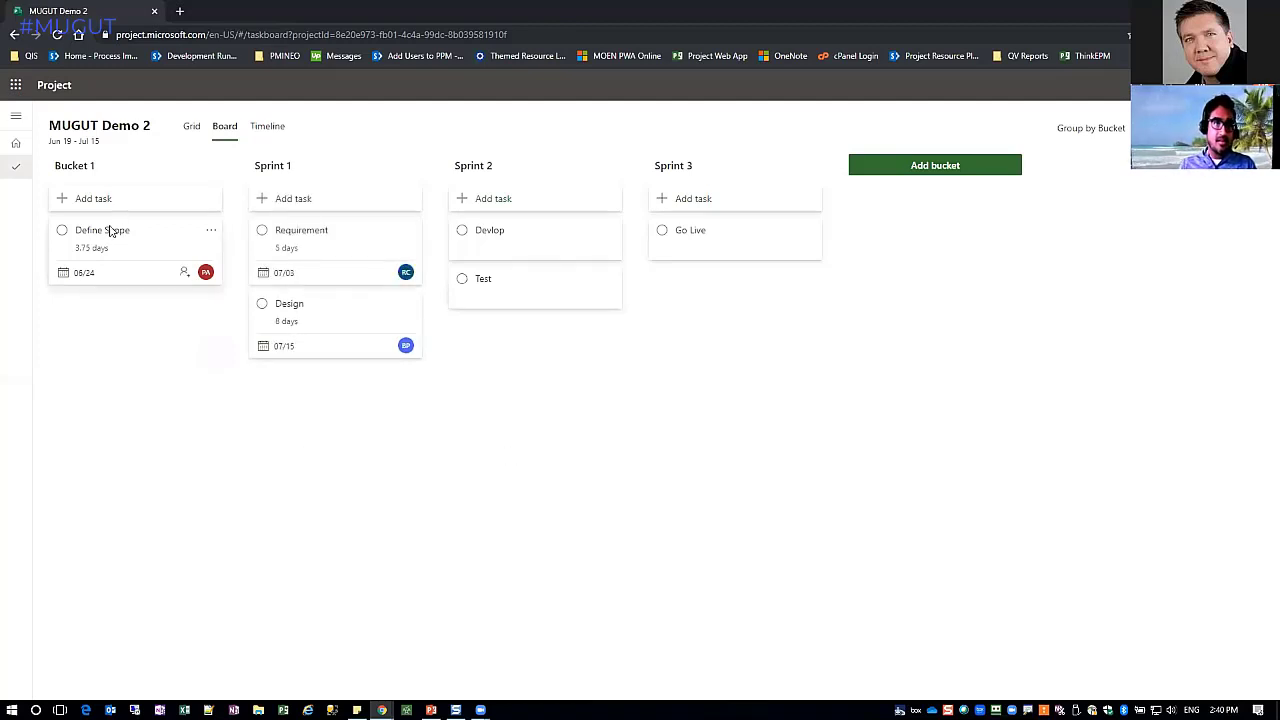
pyautogui.moveTo(110, 231); pyautogui.dragTo(315, 304)
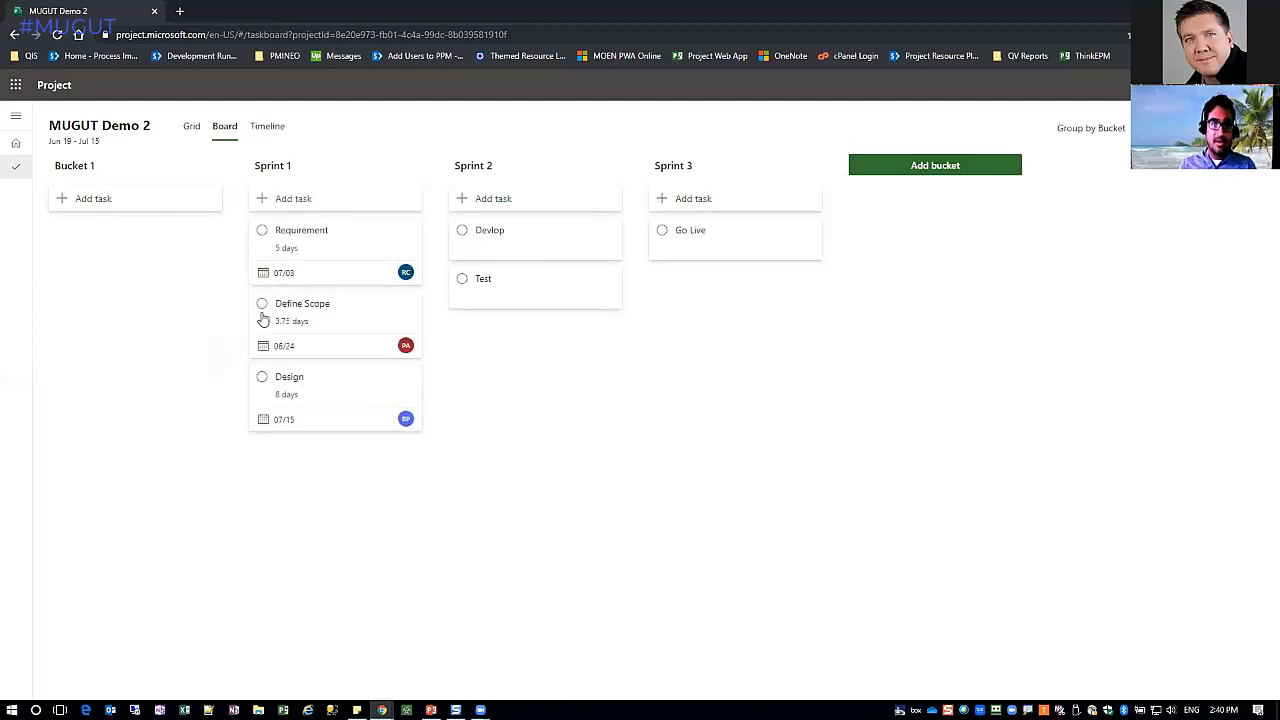
pyautogui.click(262, 303)
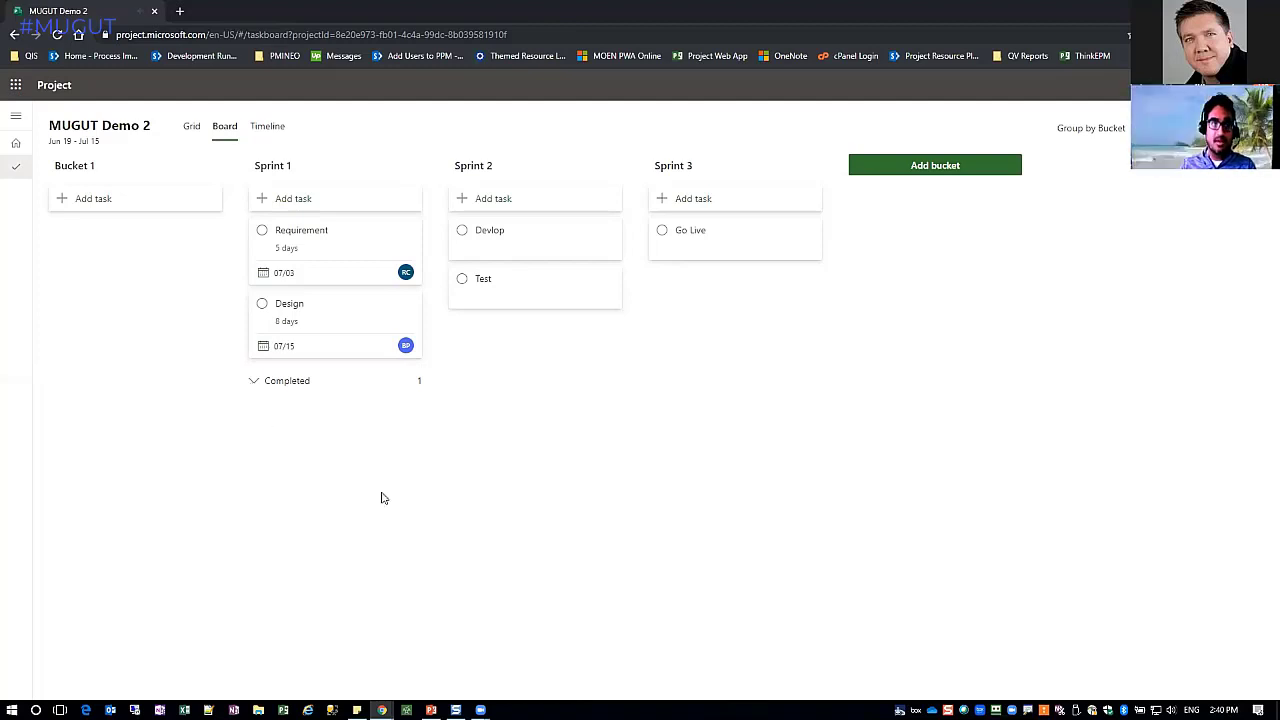
# Check how the completed Define Scope task appears in the grid and timeline views, and return to the board
pyautogui.click(199, 131)
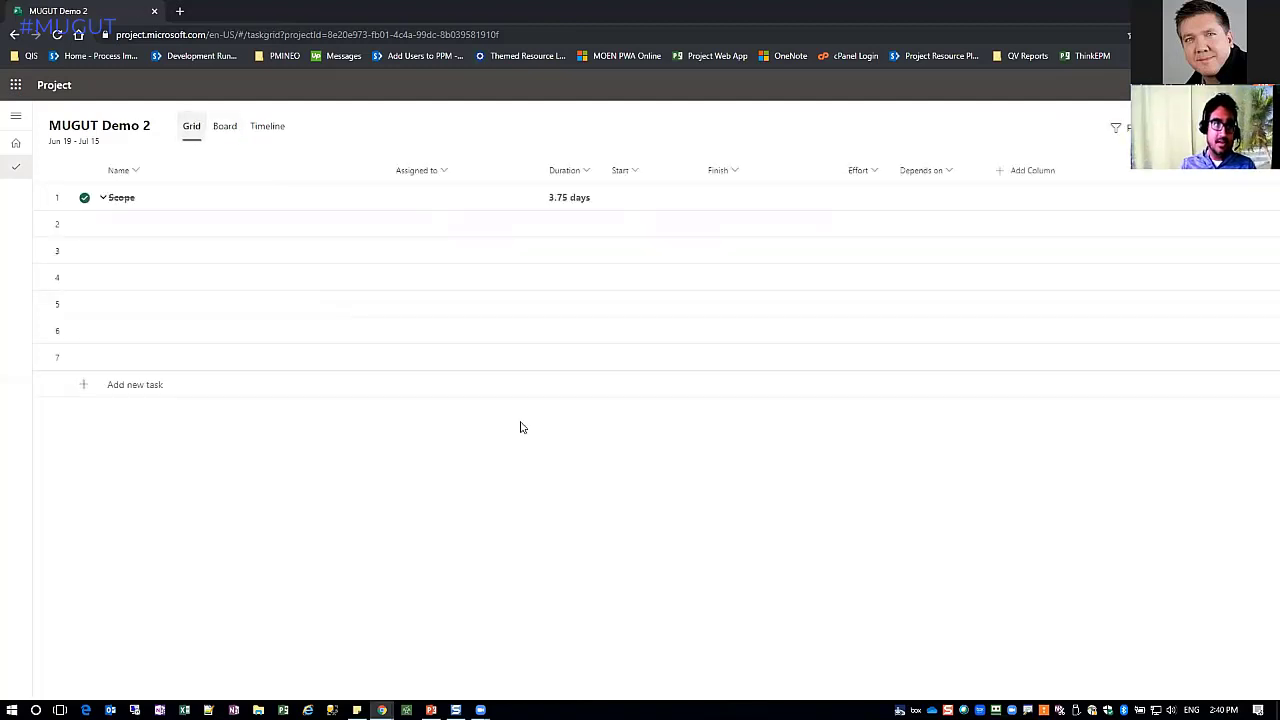
pyautogui.click(229, 131)
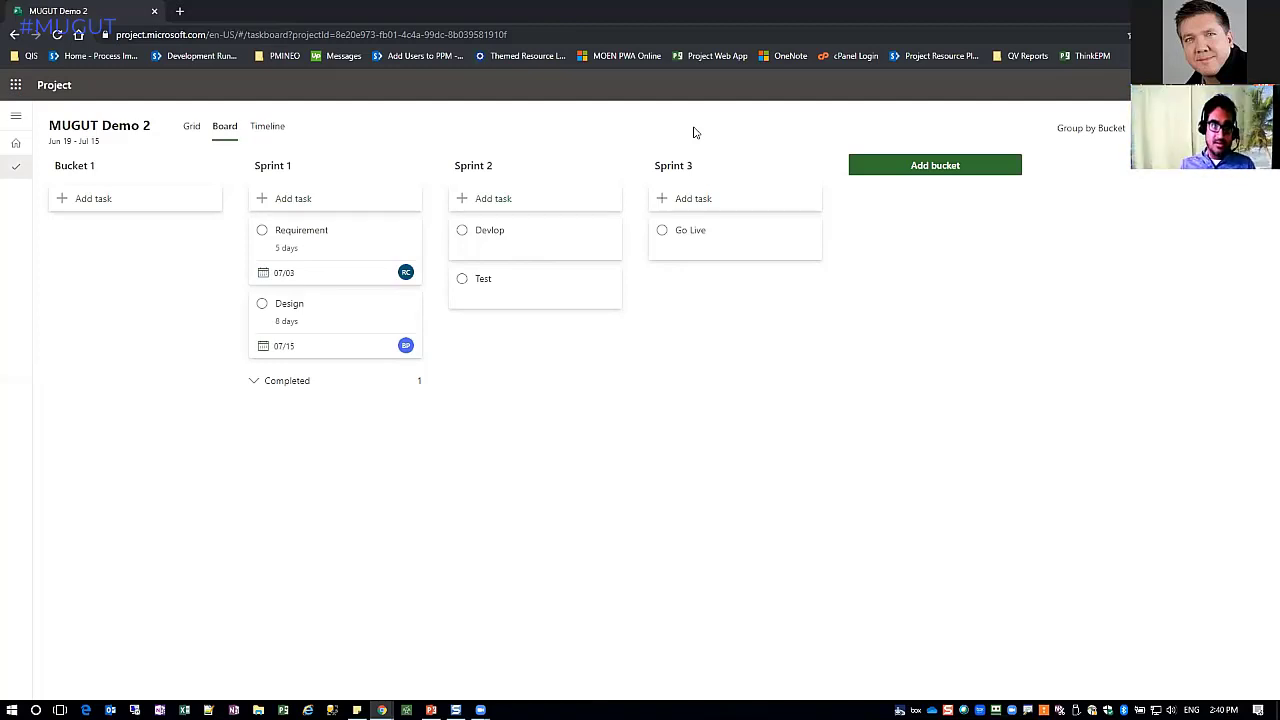
pyautogui.click(268, 126)
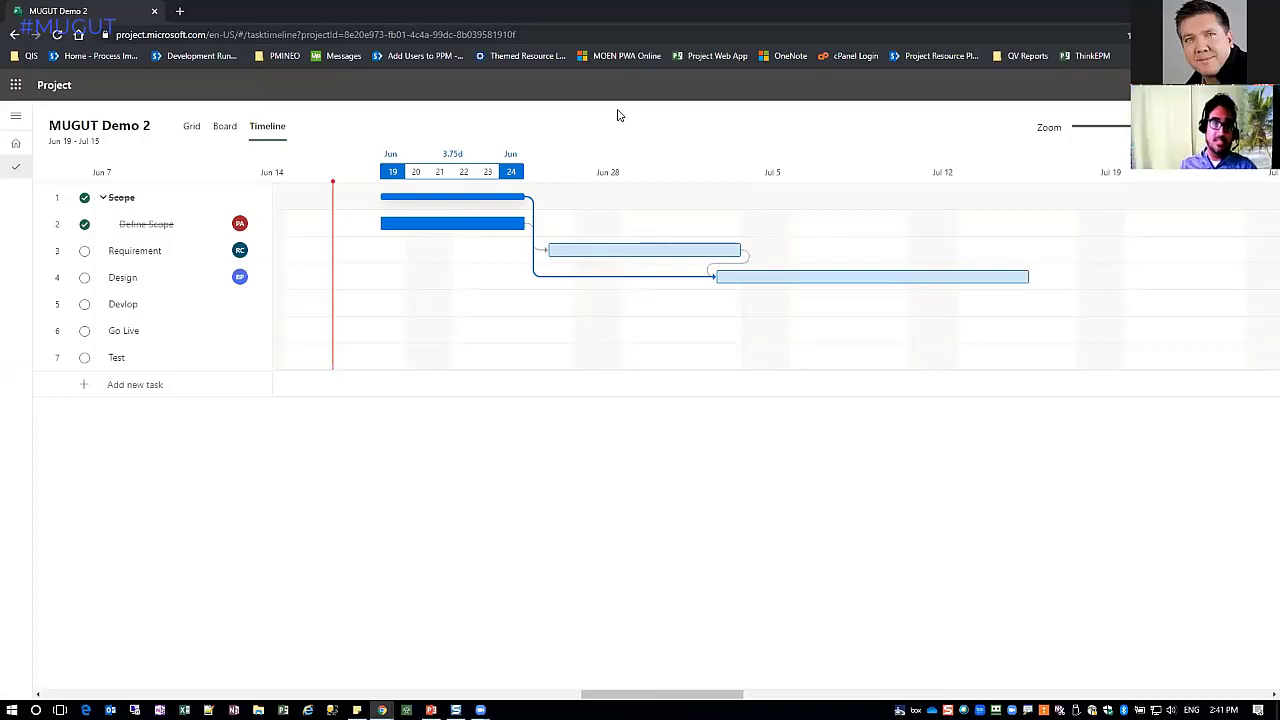
pyautogui.click(870, 277)
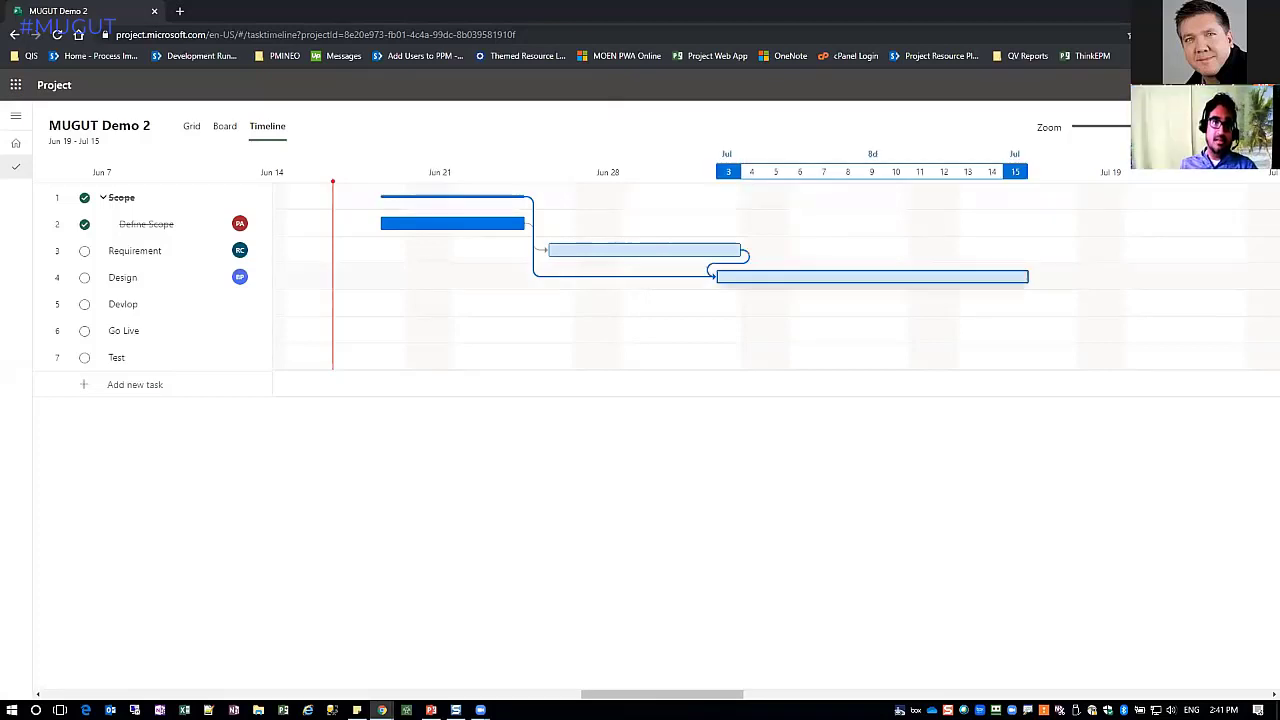
pyautogui.click(600, 147)
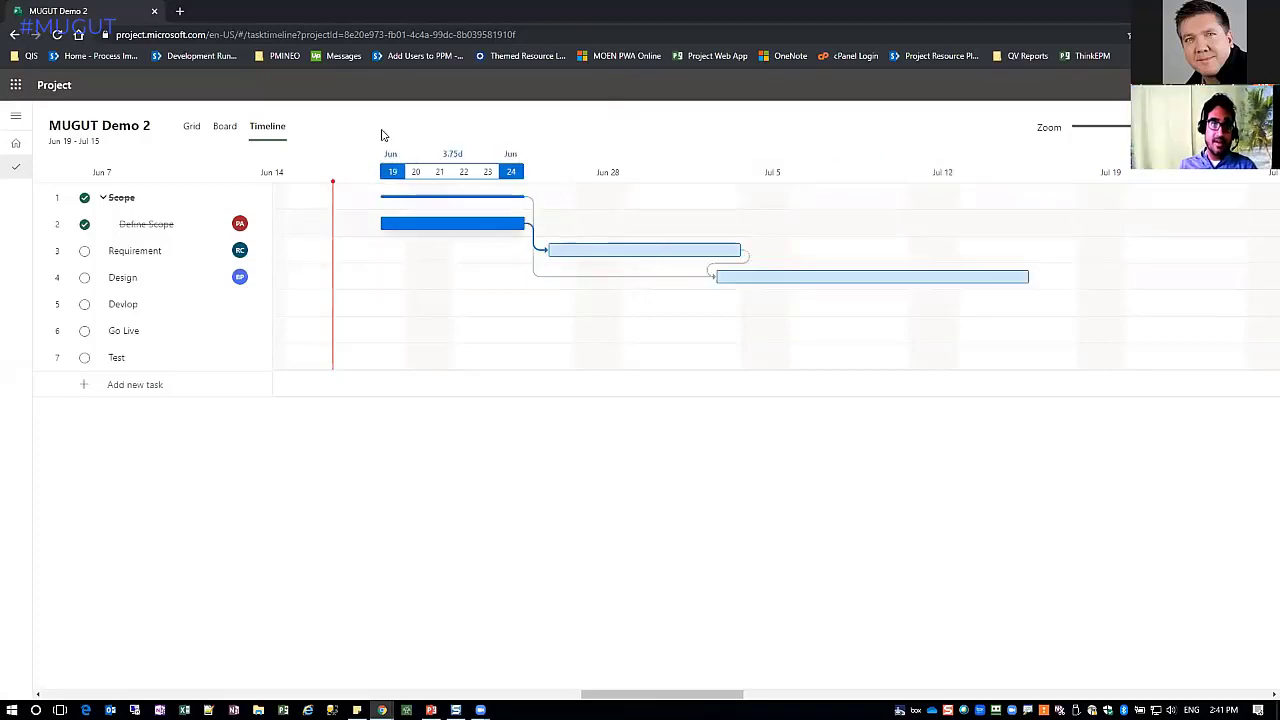
pyautogui.click(246, 131)
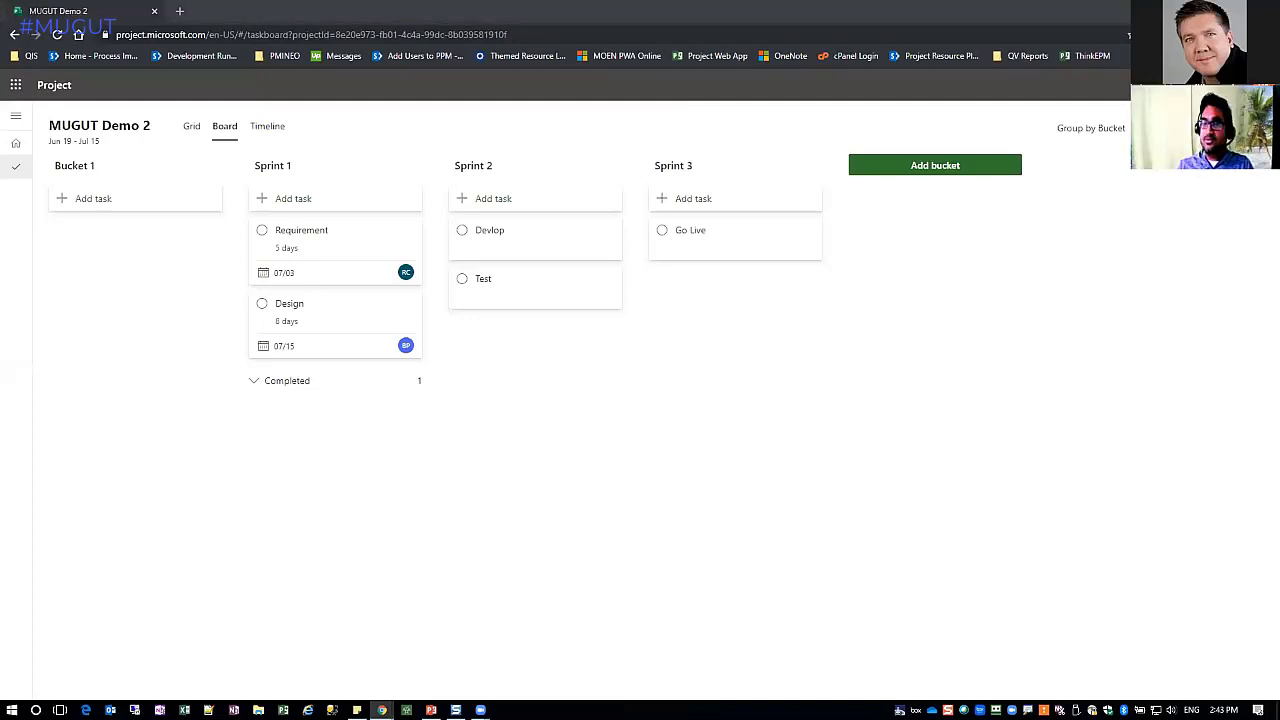
# Switch to Microsoft Teams in a maximized window and open the Schedule of the MUGUT Demo 1 channel in board view
pyautogui.hotkey('alt', 'Tab')
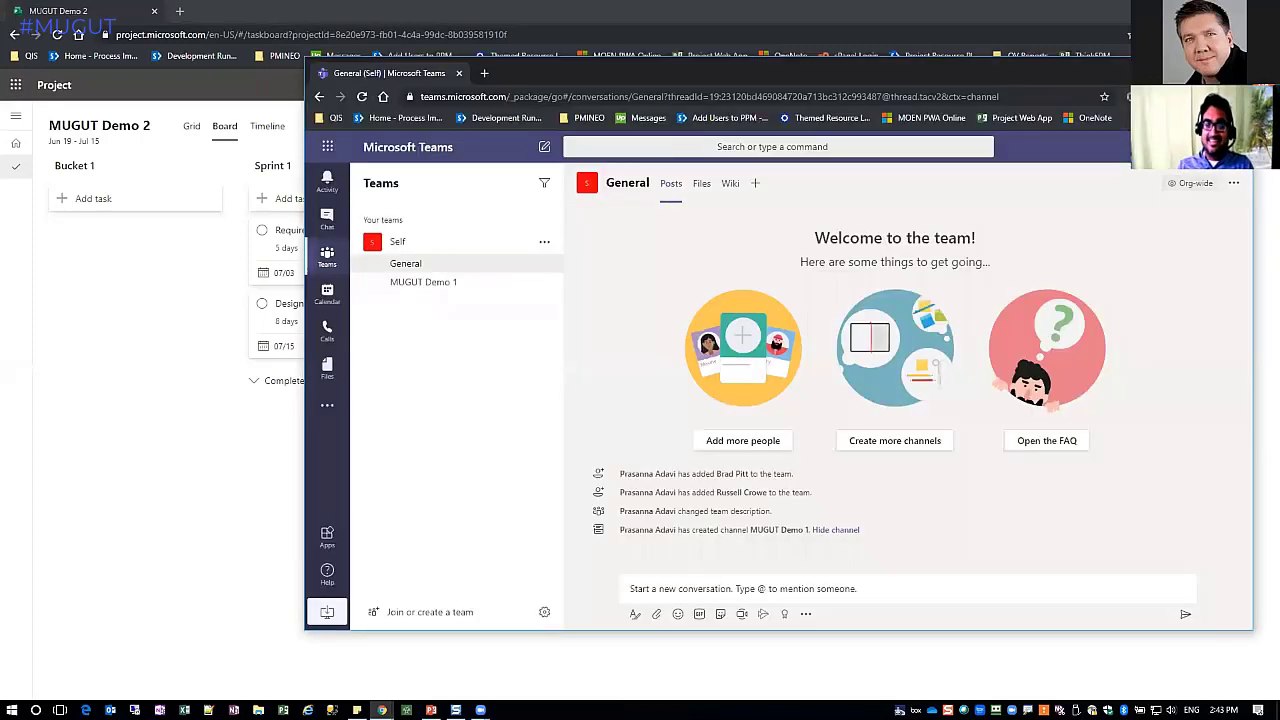
pyautogui.press('super+Up')
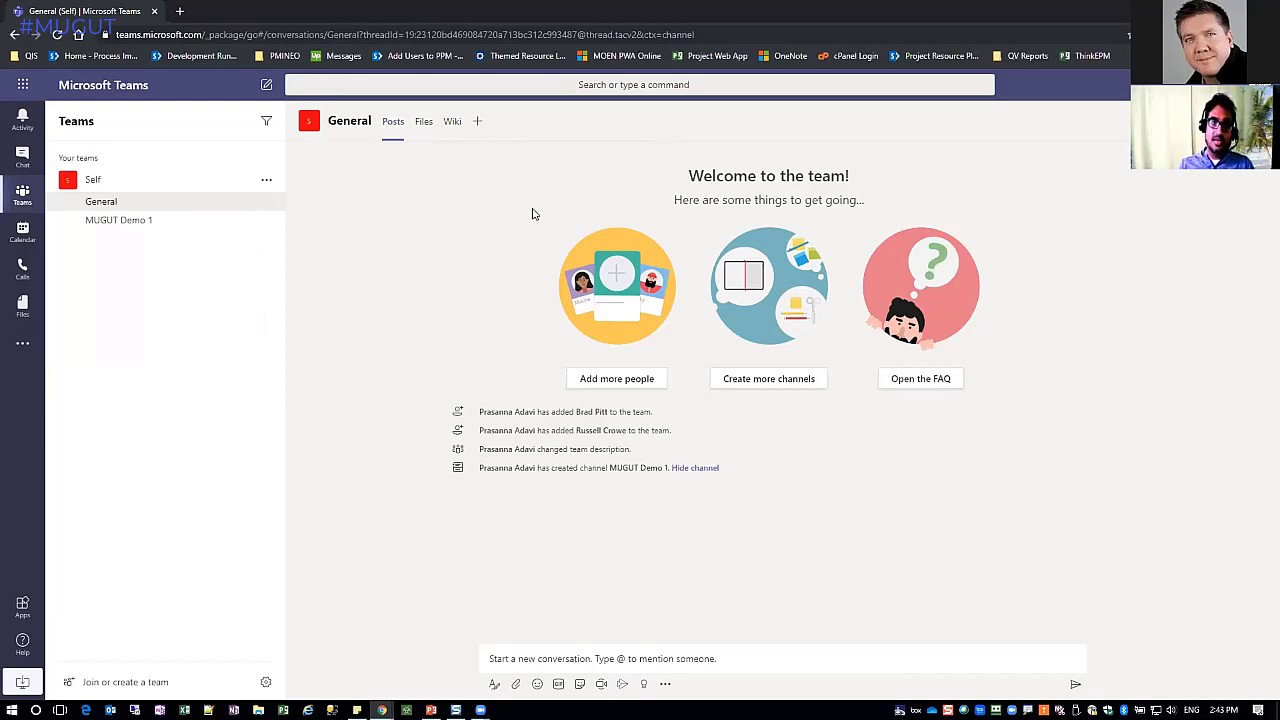
pyautogui.click(115, 222)
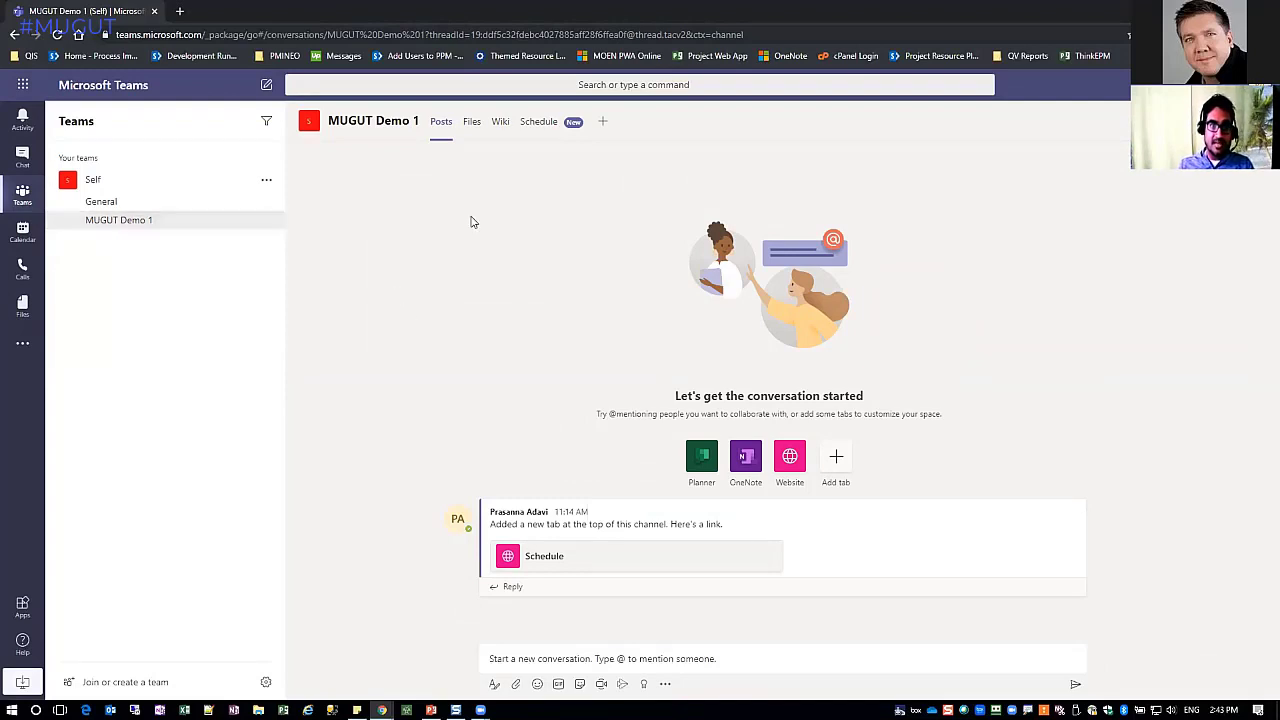
pyautogui.click(538, 122)
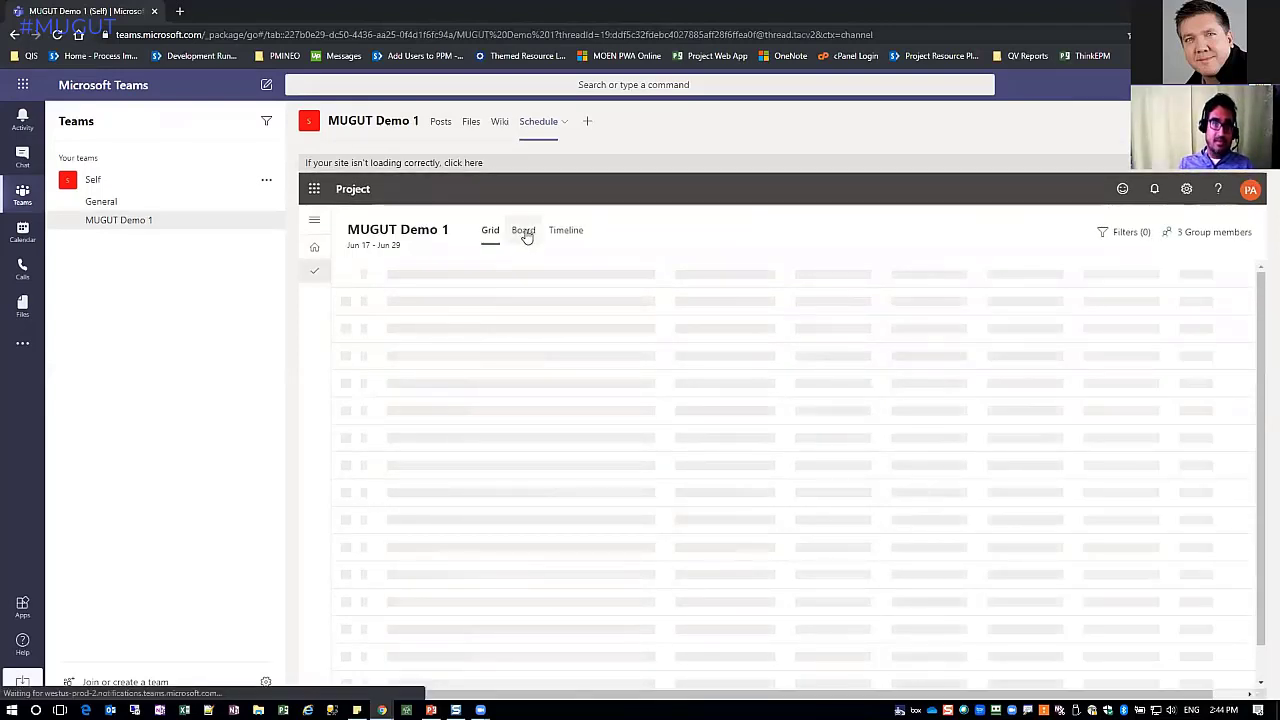
pyautogui.click(526, 236)
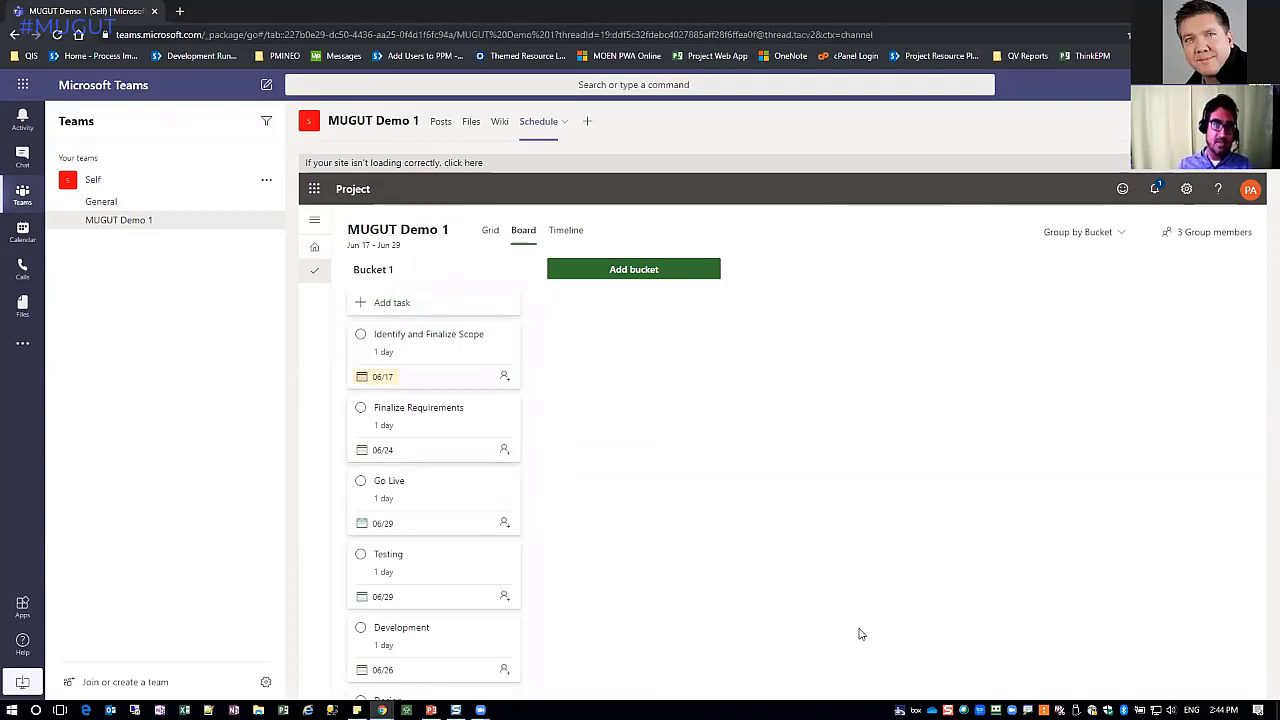
# Add a Sprint 1 bucket to the MUGUT Demo 1 board and move the Finalize Requirements card into it
pyautogui.click(631, 271)
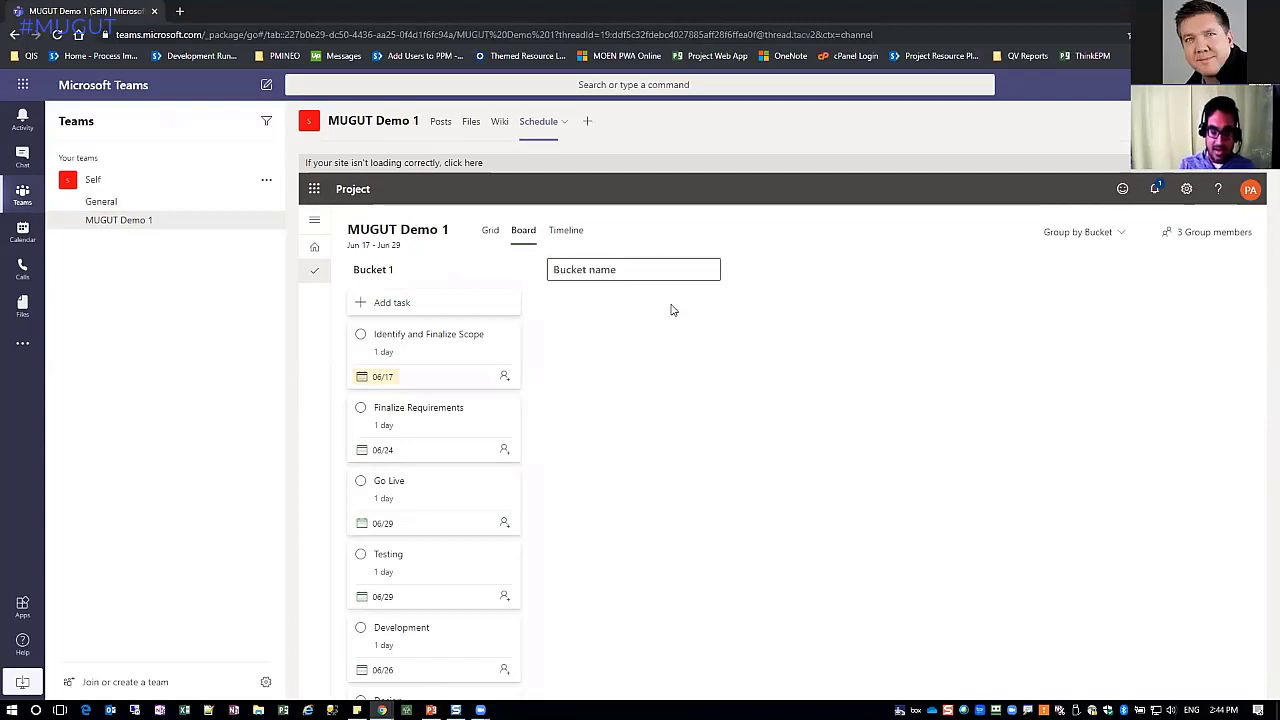
pyautogui.write('Spri')
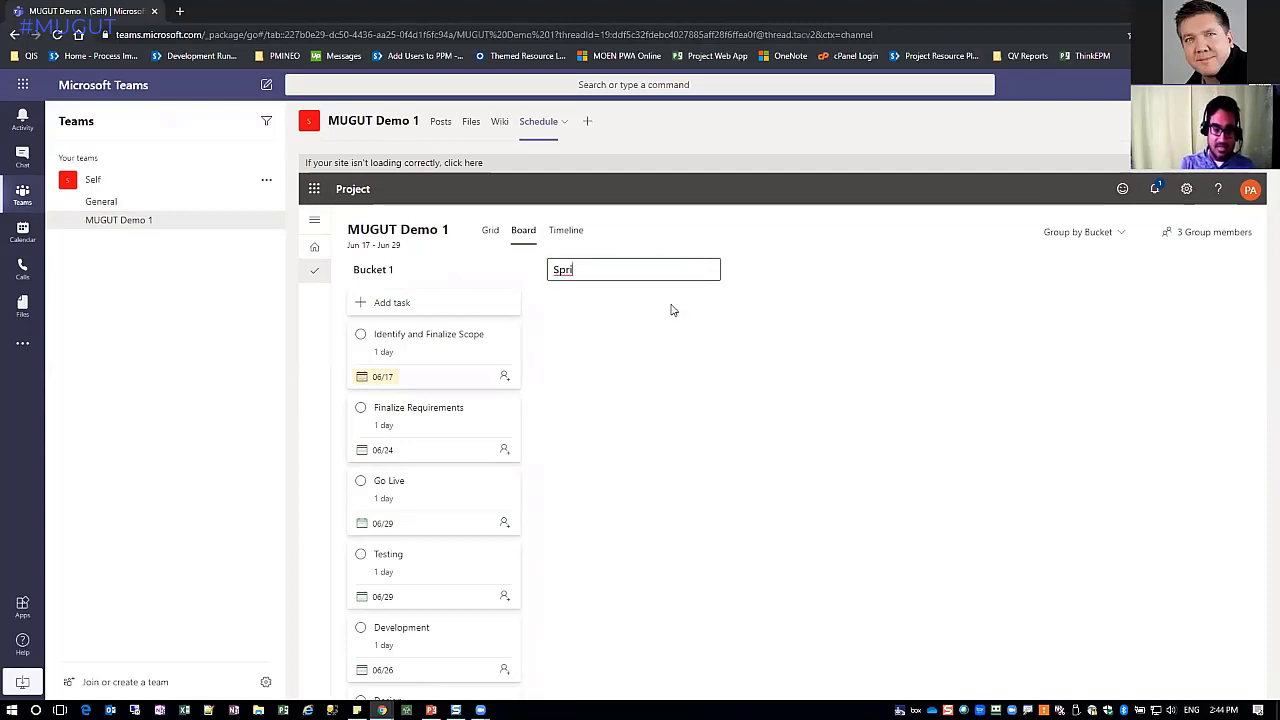
pyautogui.write('nt 1')
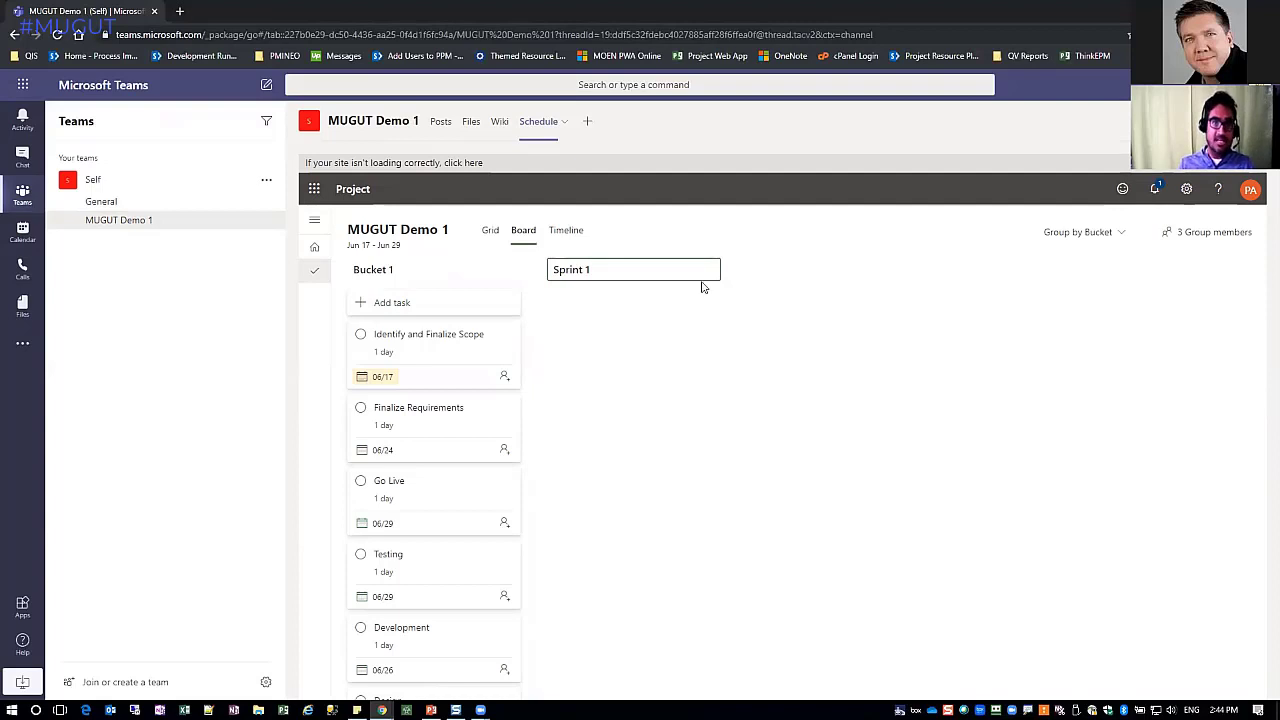
pyautogui.press('Return')
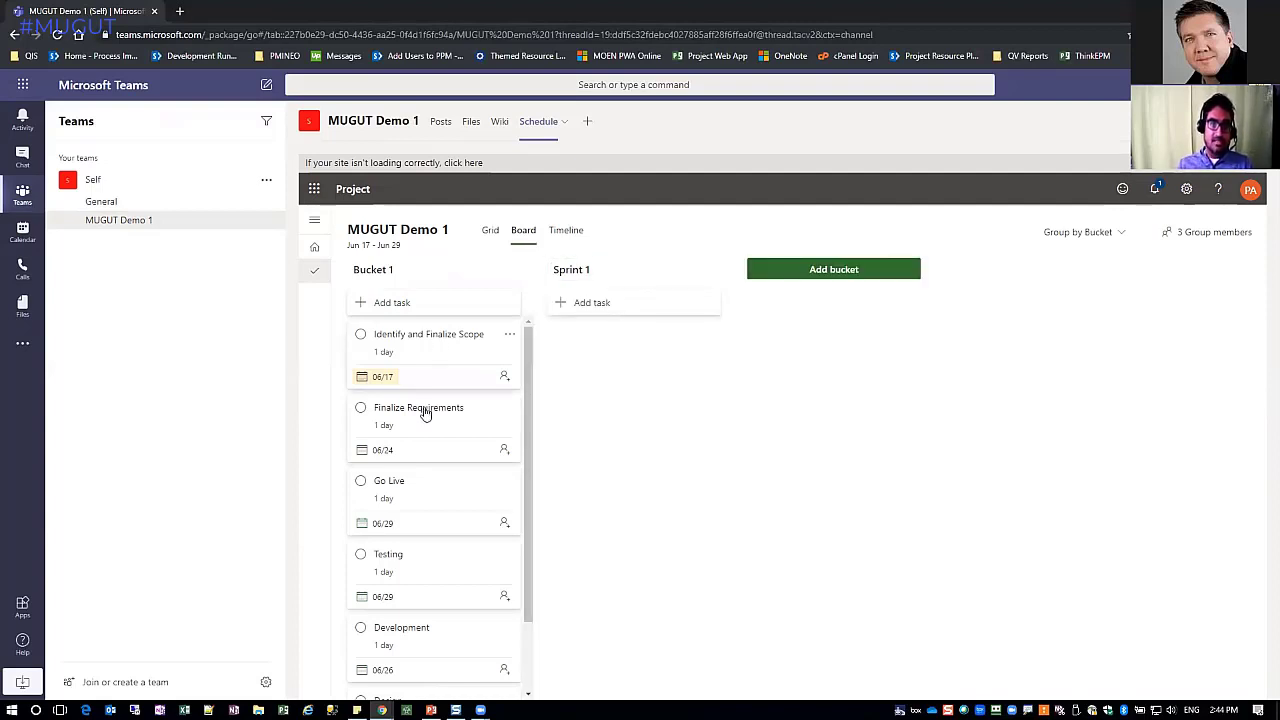
pyautogui.moveTo(424, 413); pyautogui.dragTo(626, 340)
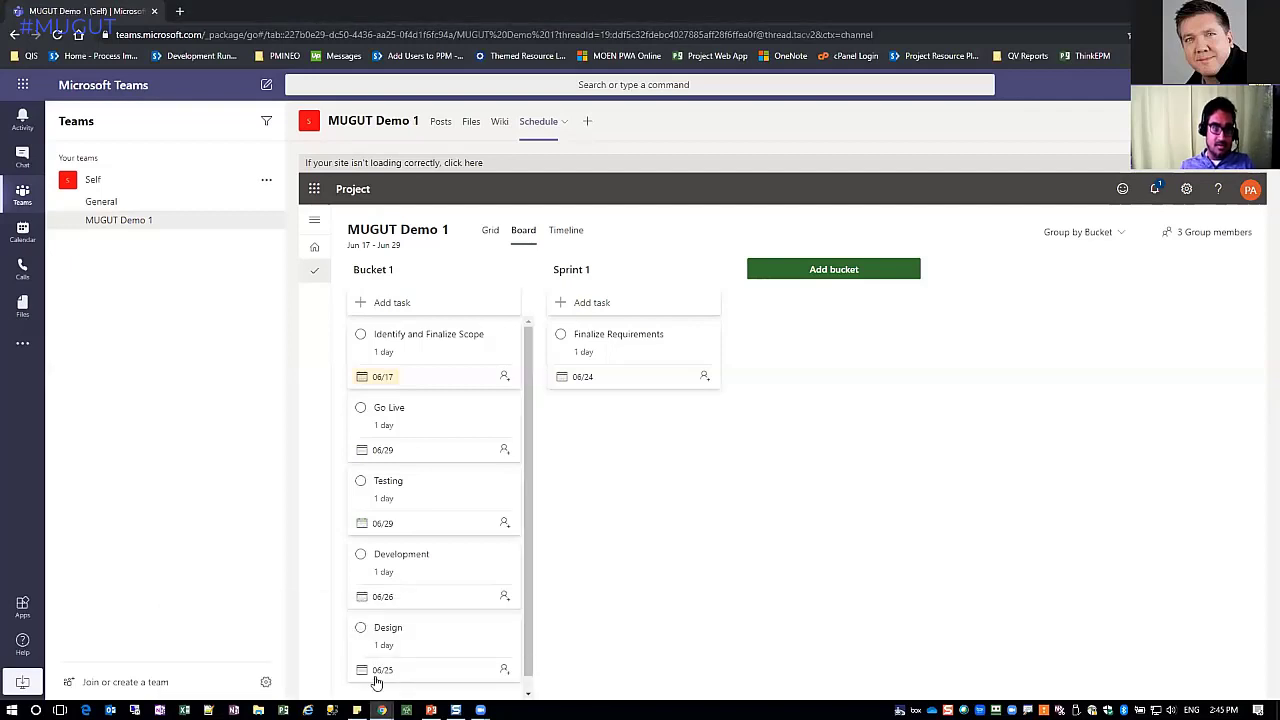
# Switch back to the MUGUT Demo 2 project and review its tasks in the grid view
pyautogui.hotkey('alt', 'Tab')
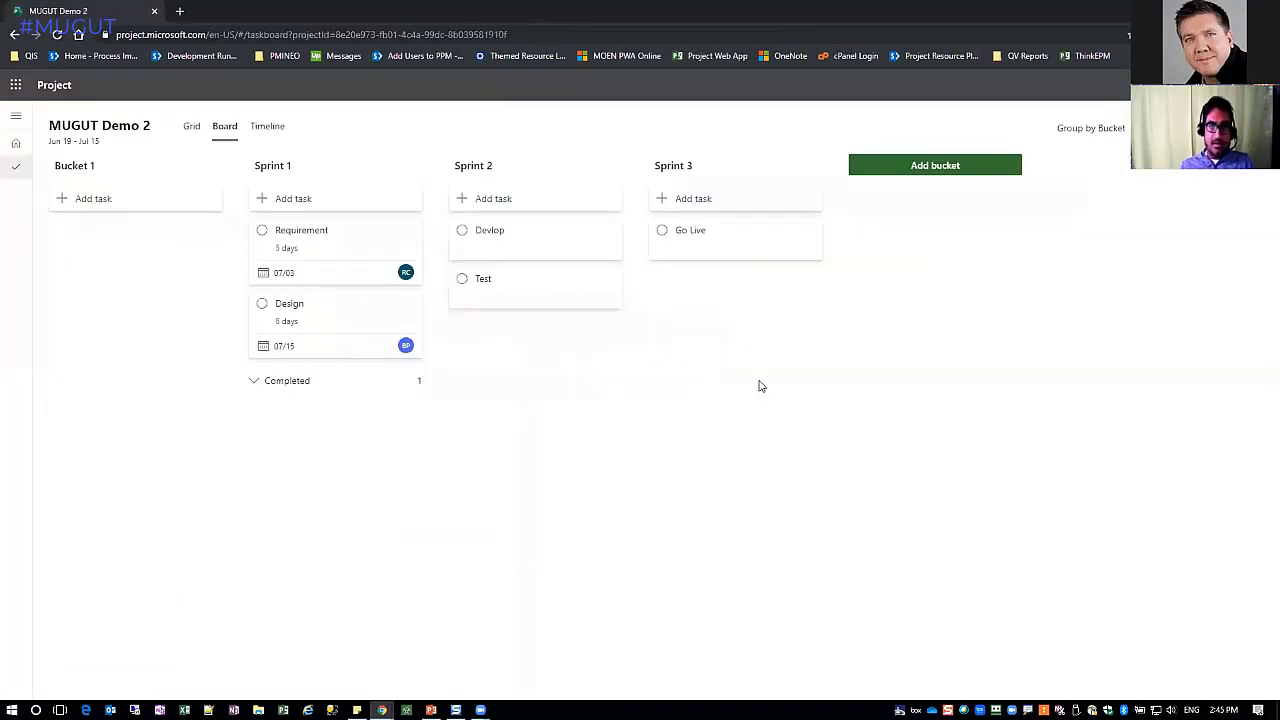
pyautogui.click(189, 128)
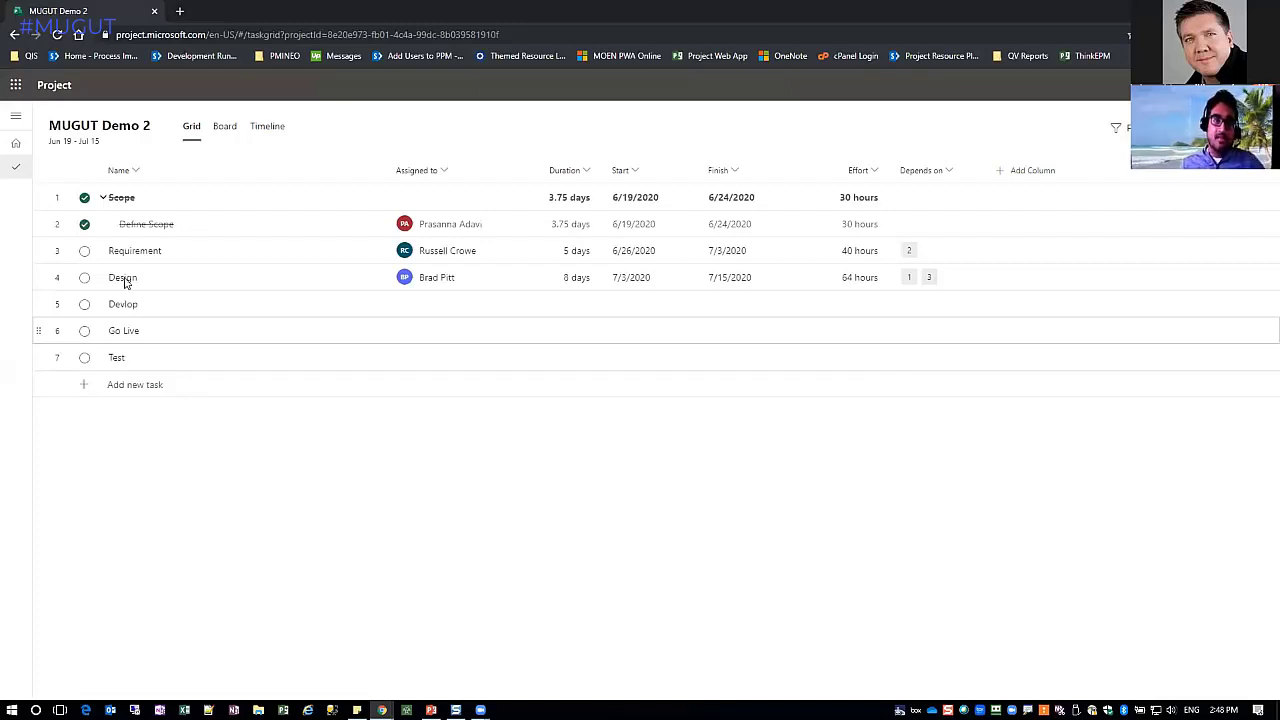
pyautogui.click(880, 252)
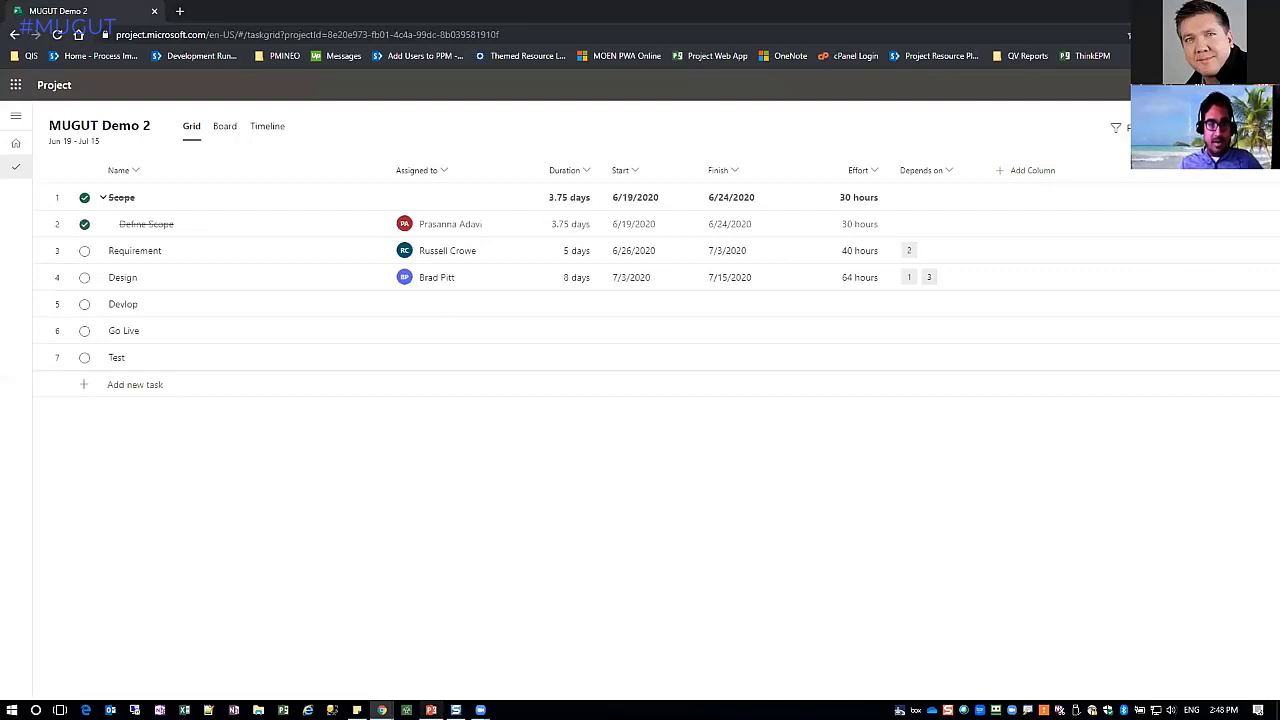
# Switch to the PowerPoint presentation, start the slide show from the Demo slide with presenter view swapped, and advance to the Pre-Built Reports slide
pyautogui.moveTo(431, 710)
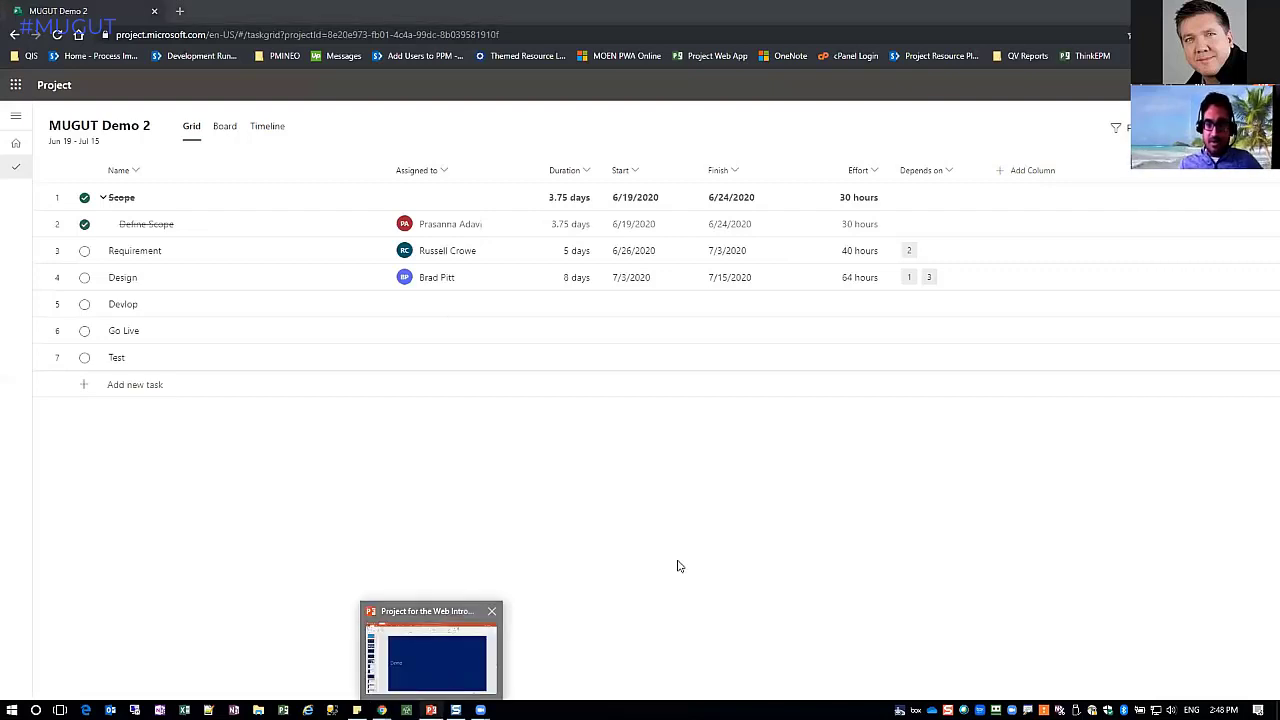
pyautogui.click(437, 660)
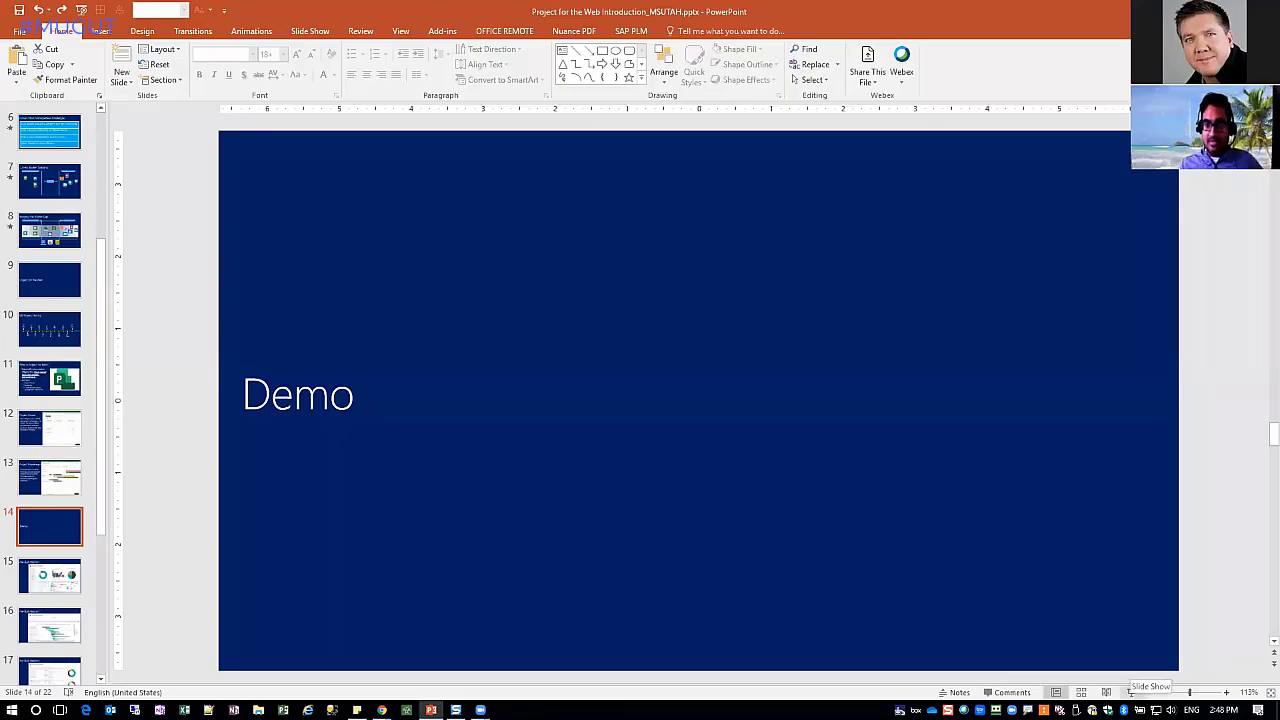
pyautogui.click(1131, 692)
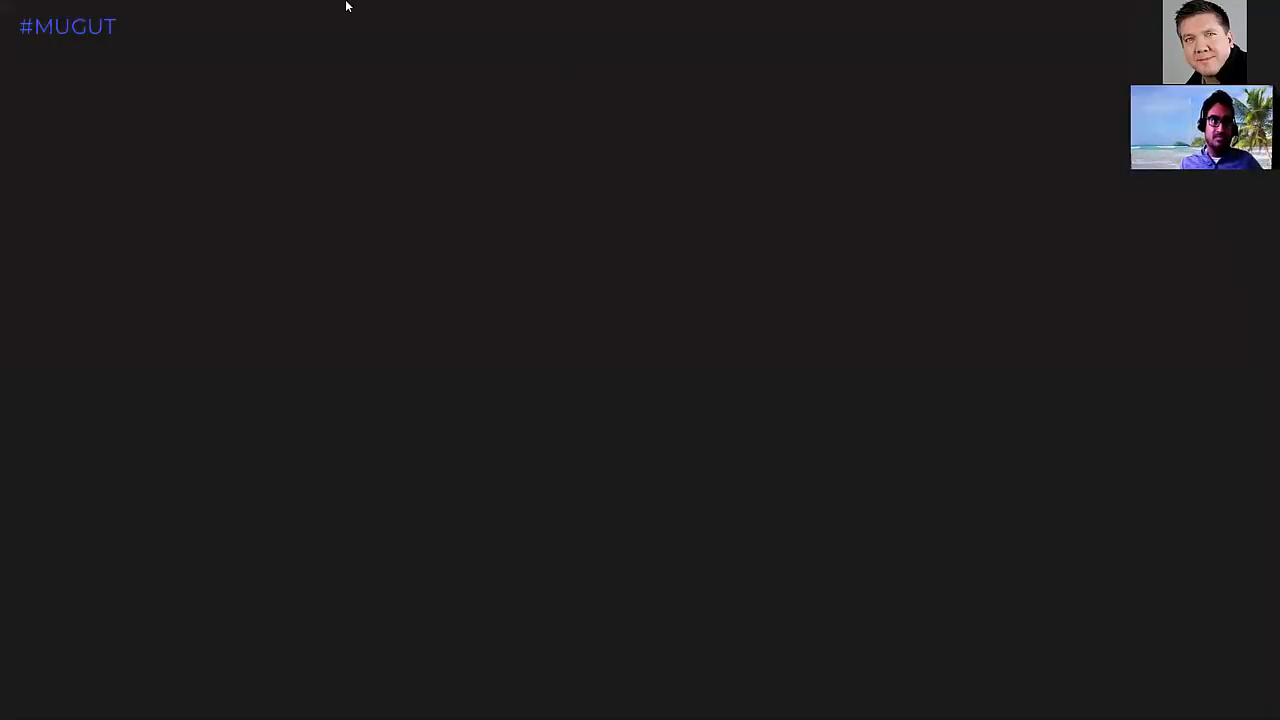
pyautogui.click(225, 18)
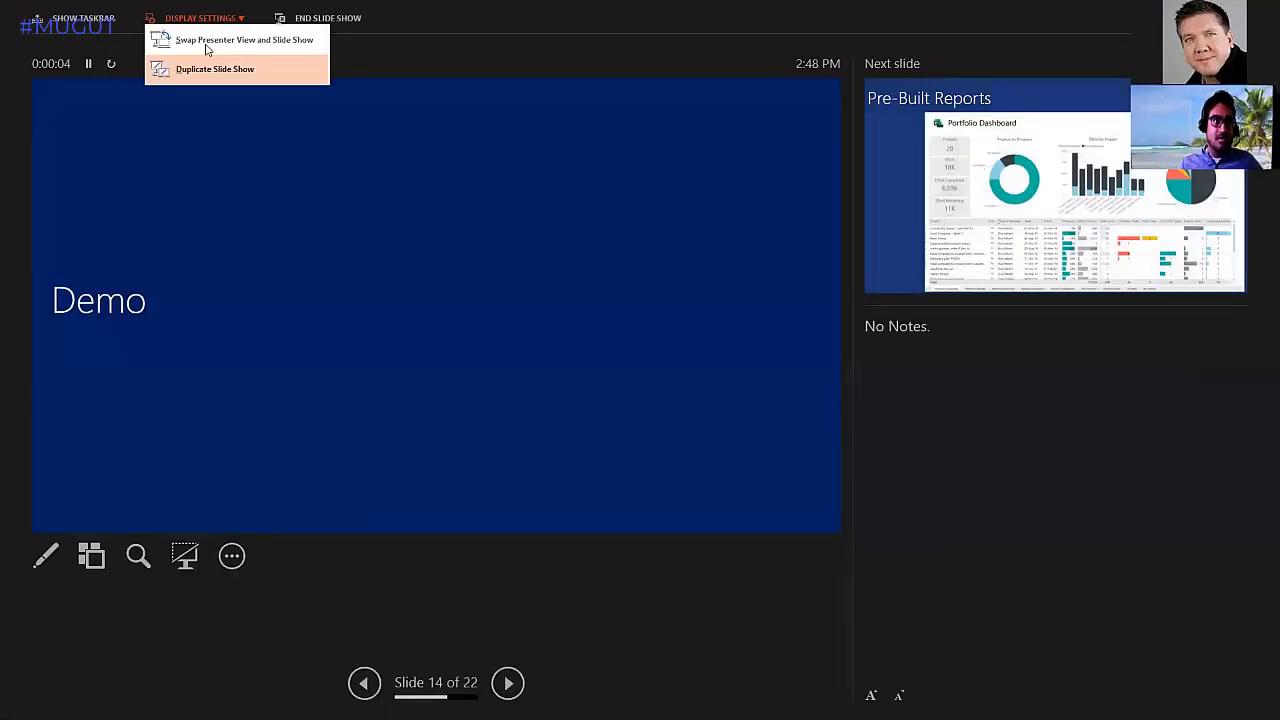
pyautogui.click(209, 45)
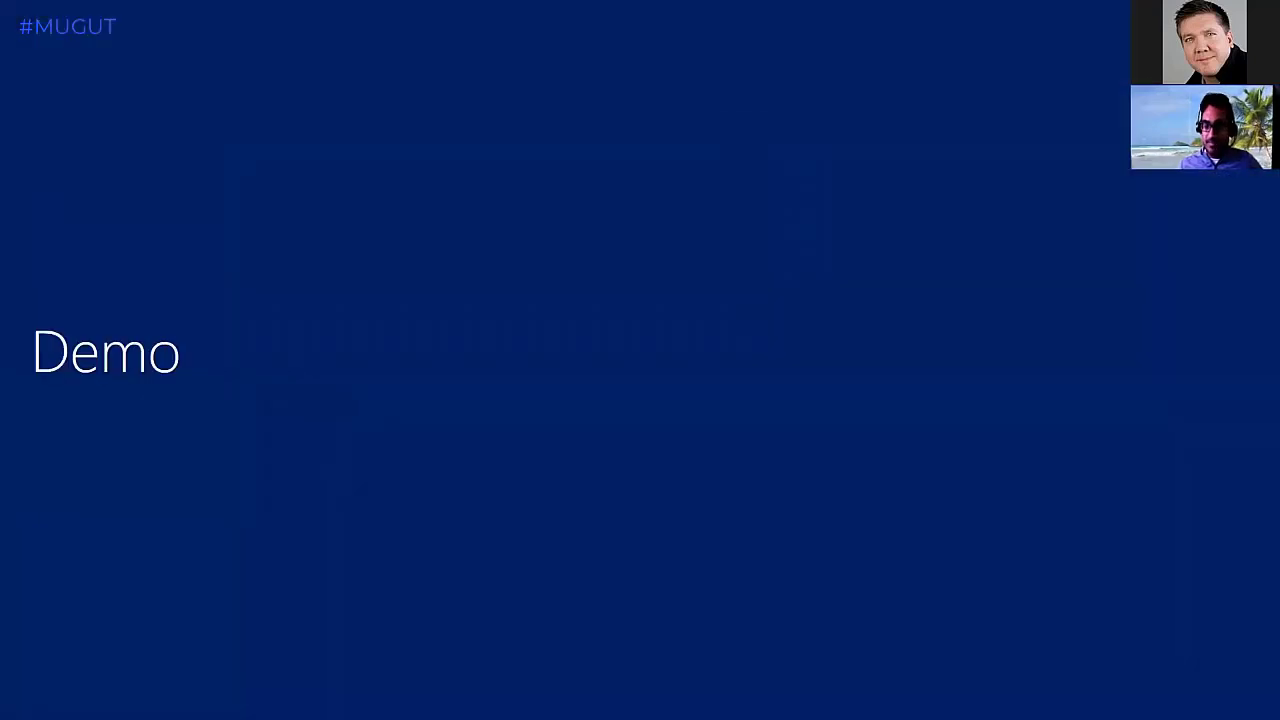
pyautogui.click(854, 72)
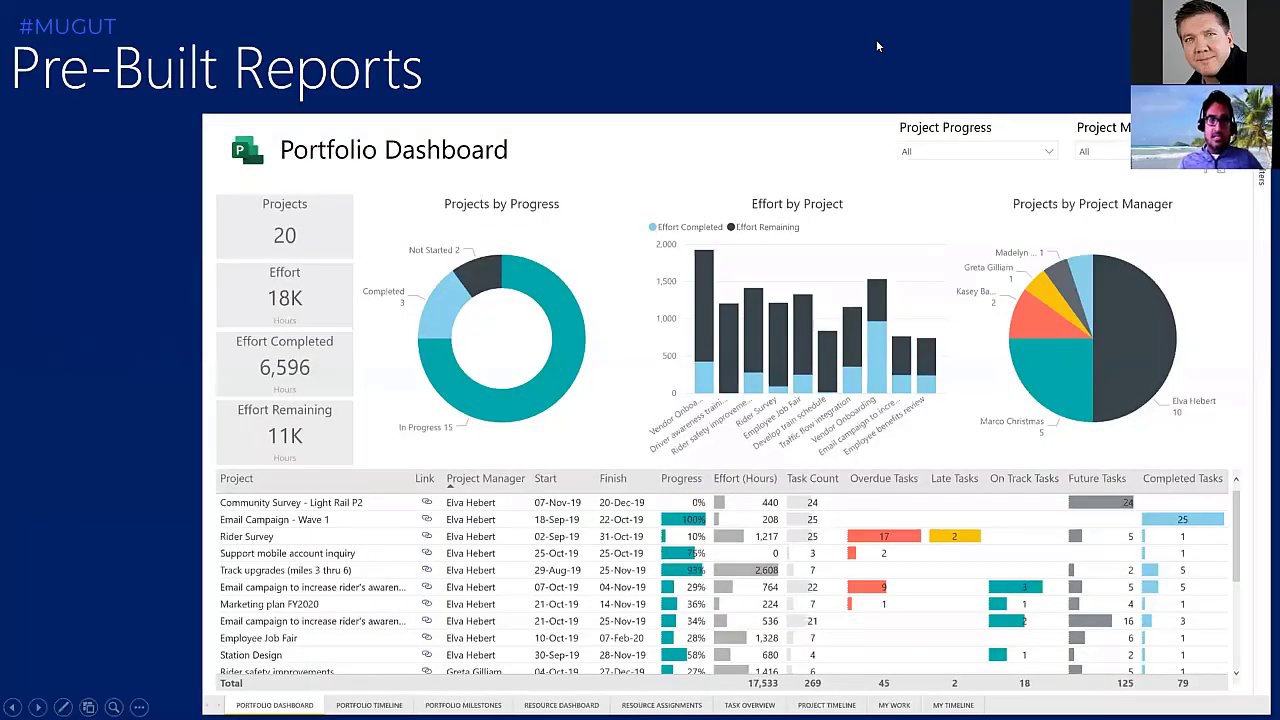